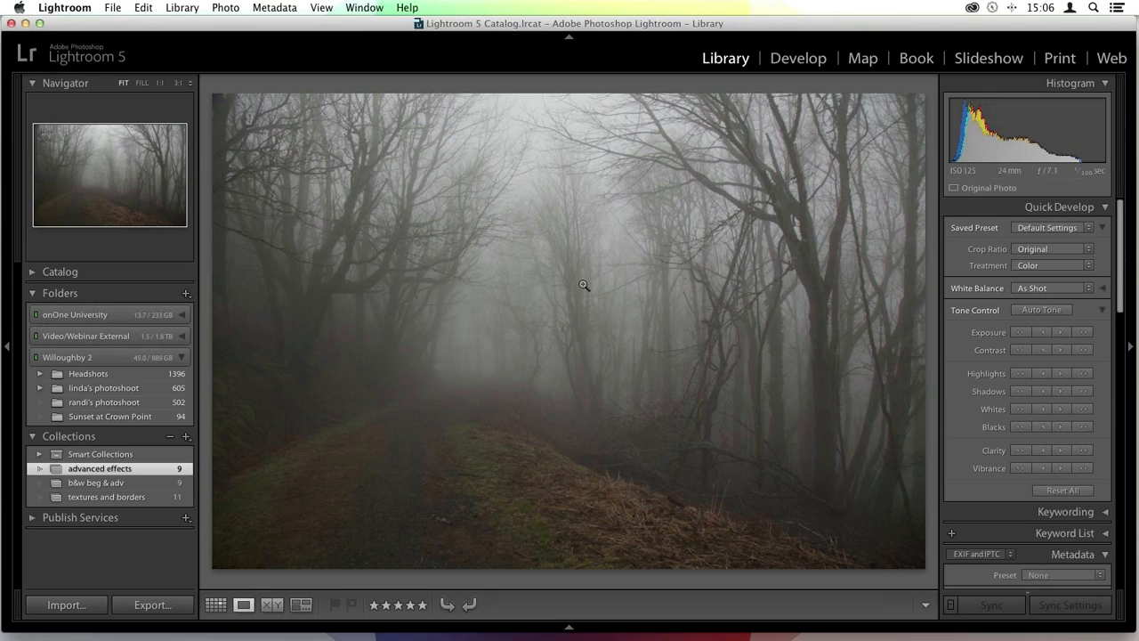
{"action": "right_click", "coordinate": [548, 224]}
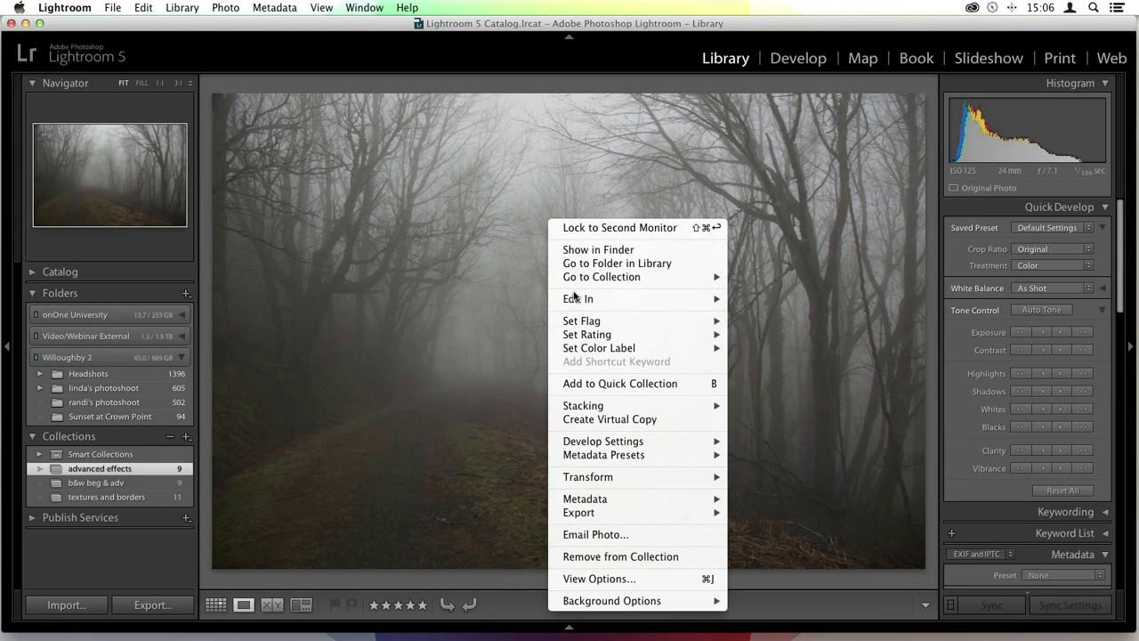
{"action": "mouse_move", "coordinate": [574, 303]}
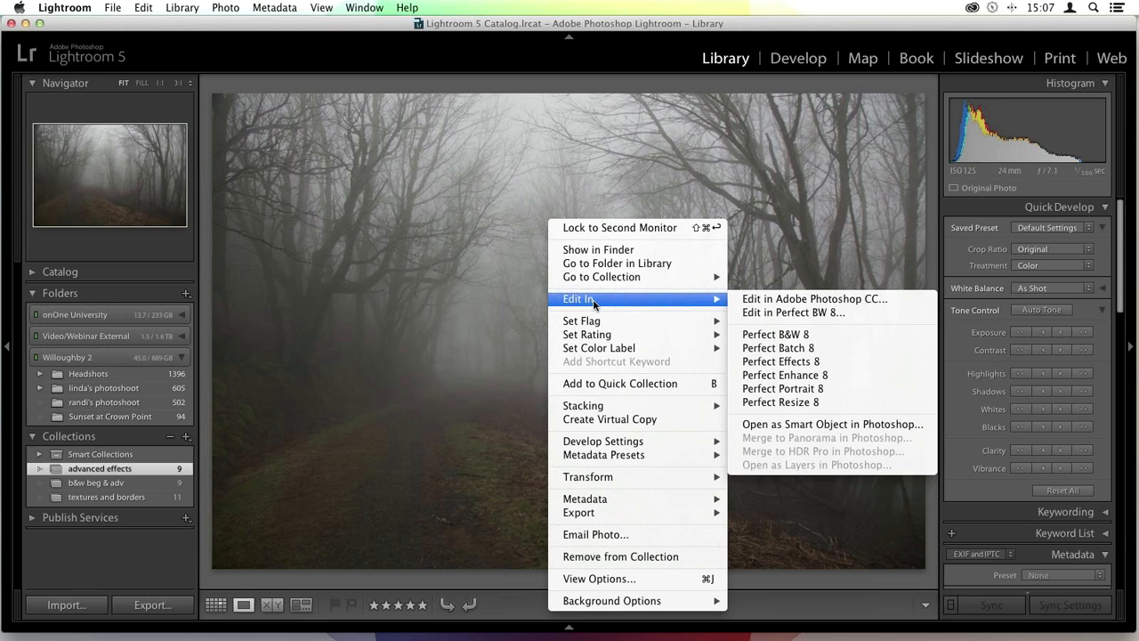
{"action": "left_click", "coordinate": [537, 301]}
{"action": "left_click", "coordinate": [113, 8]}
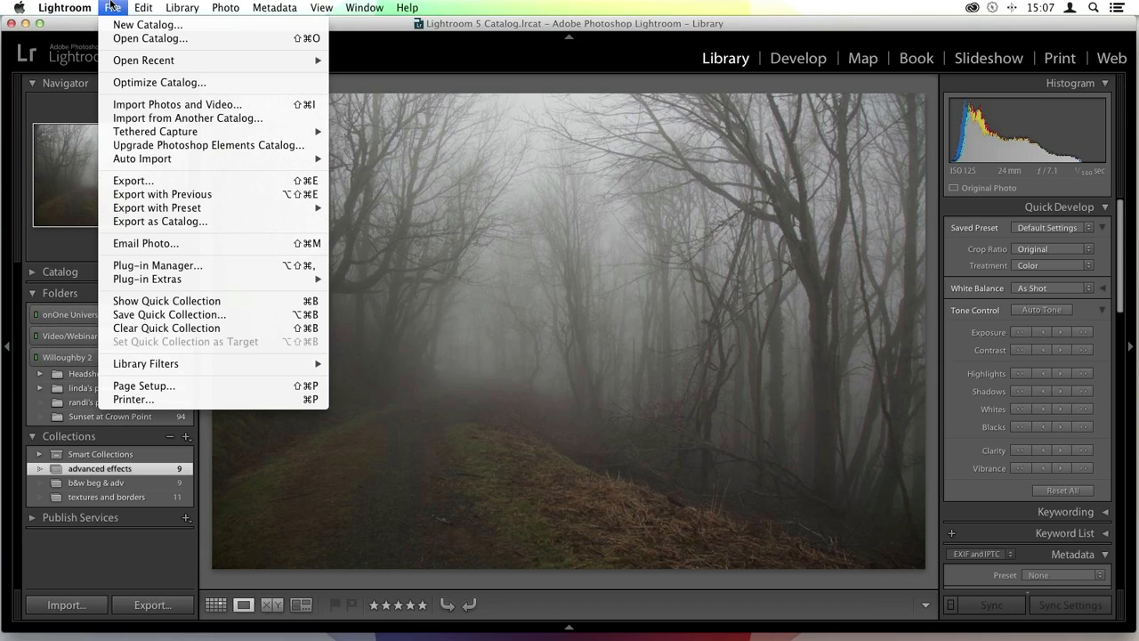
{"action": "mouse_move", "coordinate": [138, 281]}
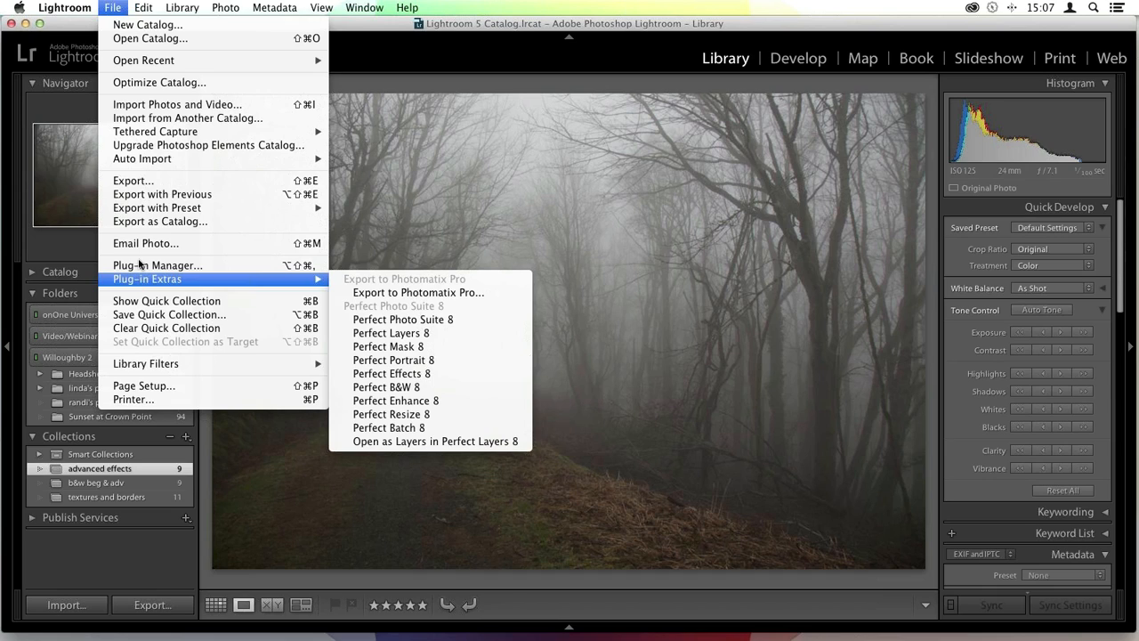
{"action": "left_click", "coordinate": [119, 5]}
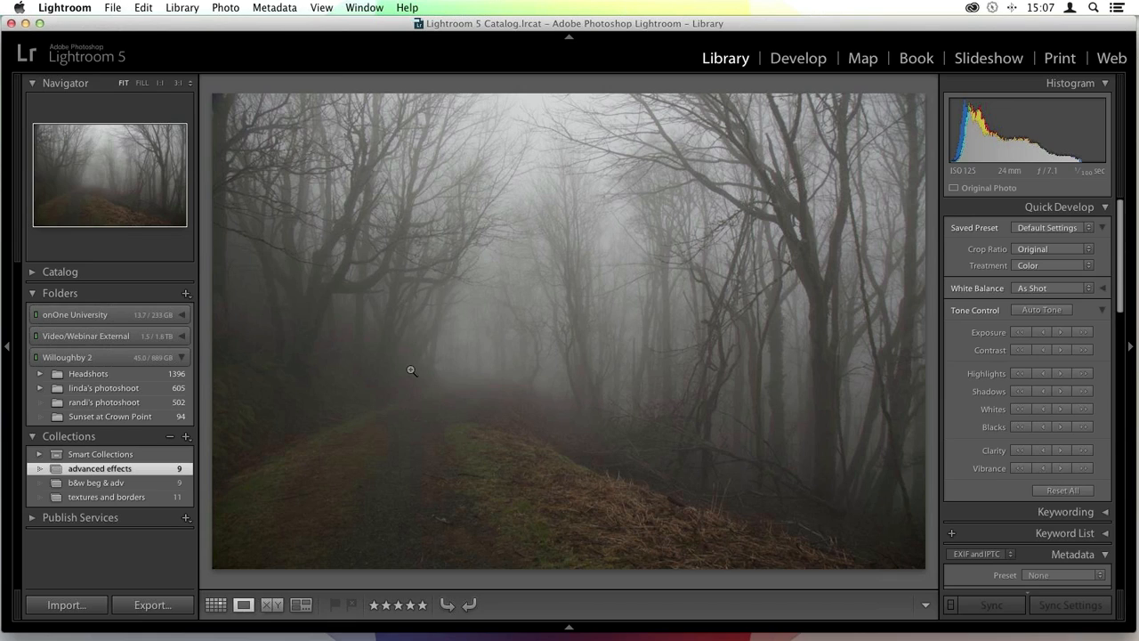
Send the foggy forest photo to Perfect Effects 8 as a copy with Lightroom adjustments, at 8 bits/component and 240 resolution.
{"action": "right_click", "coordinate": [477, 228]}
{"action": "mouse_move", "coordinate": [629, 314]}
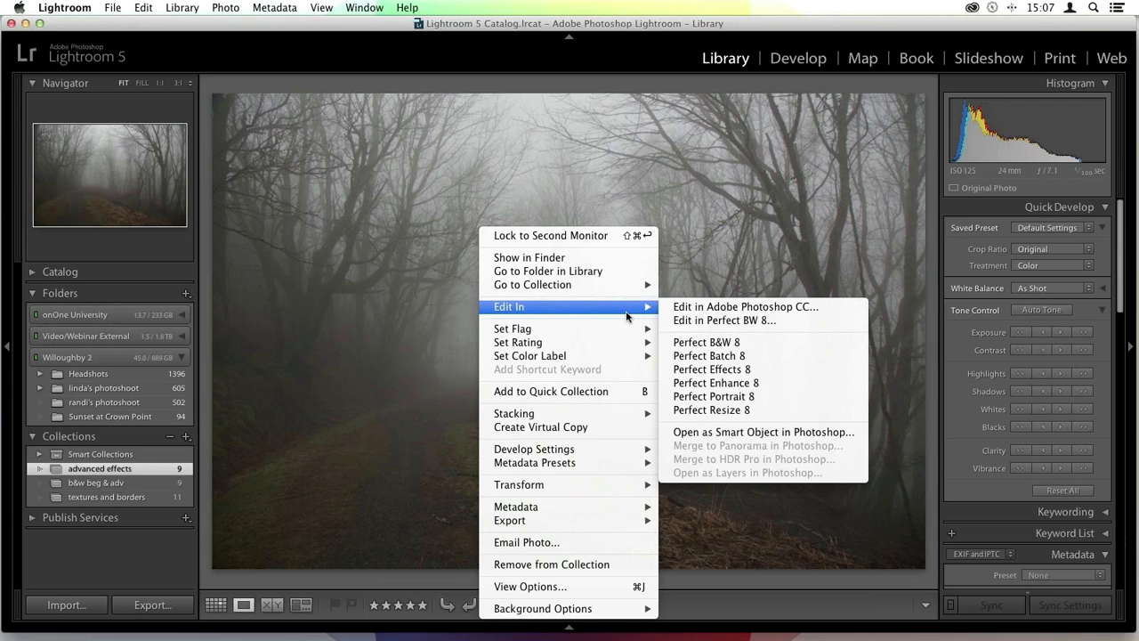
{"action": "left_click", "coordinate": [729, 372]}
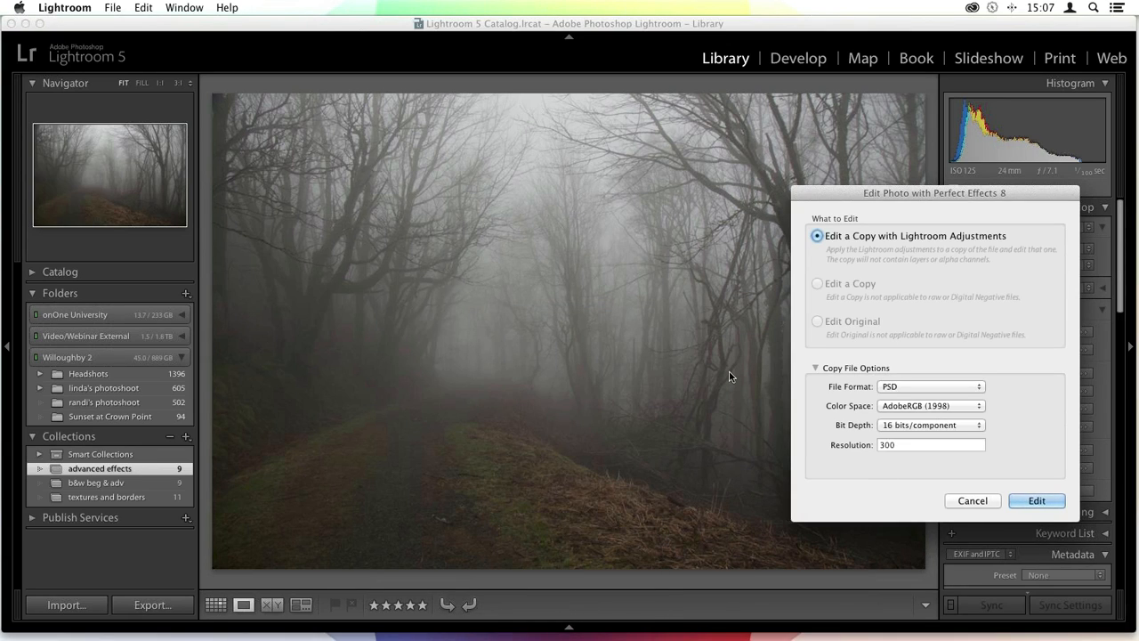
{"action": "left_click_drag", "start_coordinate": [965, 185], "coordinate": [626, 114]}
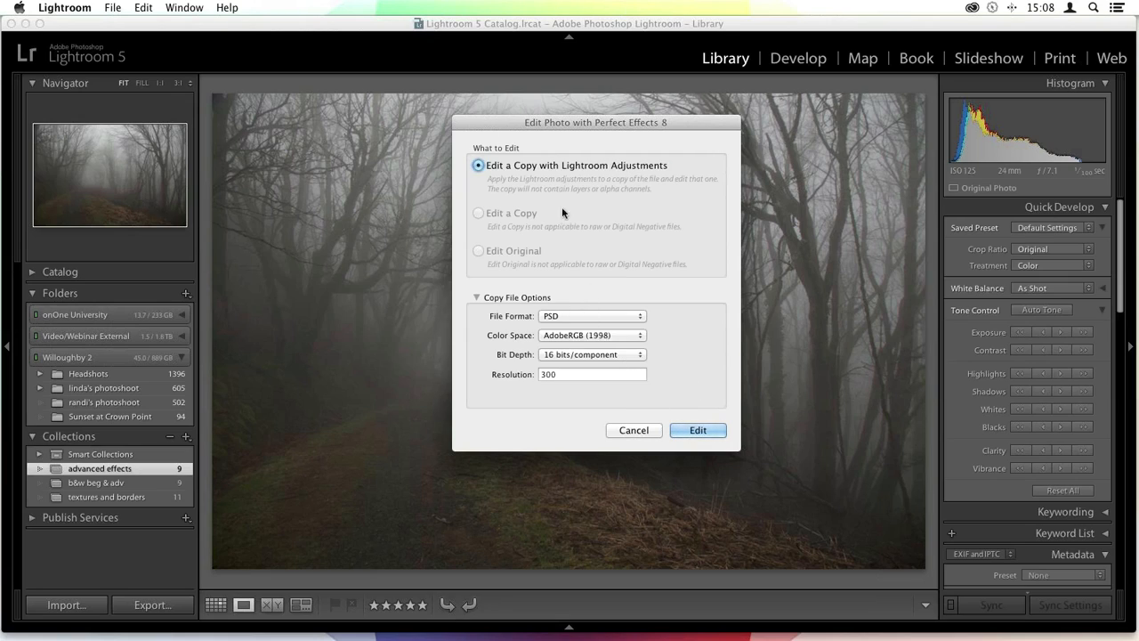
{"action": "left_click", "coordinate": [603, 353]}
{"action": "left_click", "coordinate": [616, 368]}
{"action": "double_click", "coordinate": [578, 375]}
{"action": "type", "text": "240"}
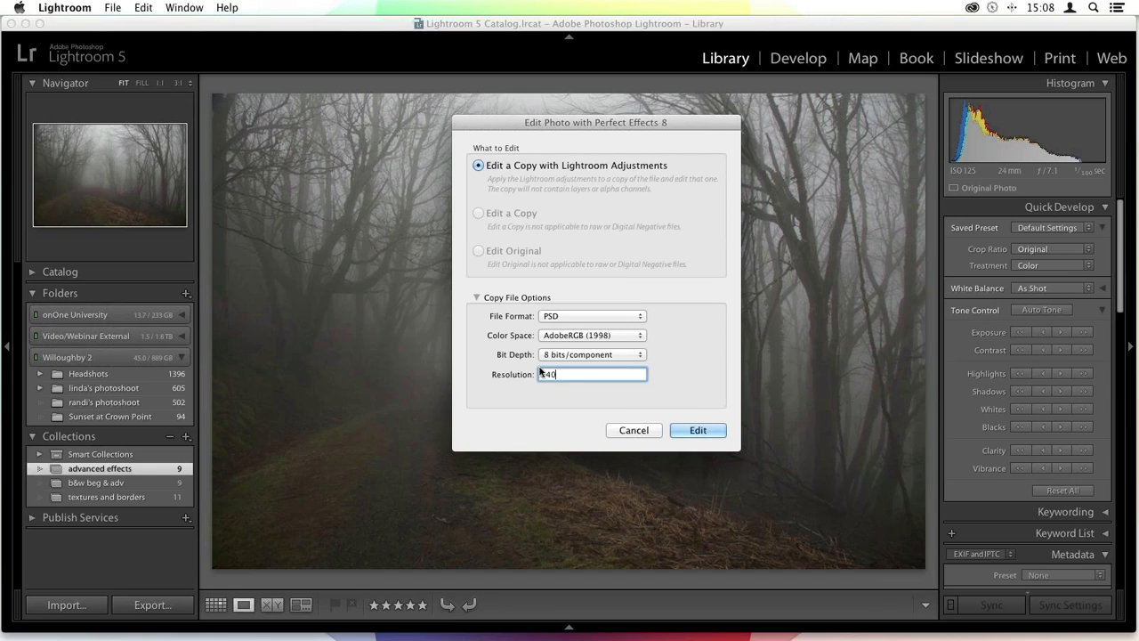
{"action": "left_click", "coordinate": [699, 431]}
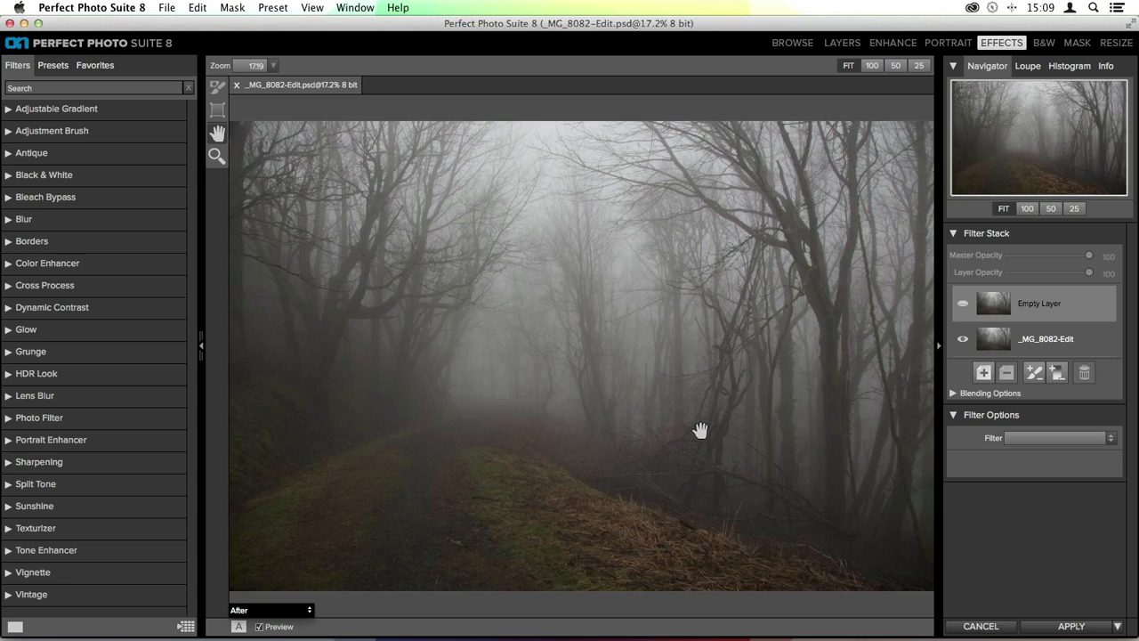
Examine the Cross Process filter presets and the presets saved as favorites.
{"action": "left_click", "coordinate": [9, 286]}
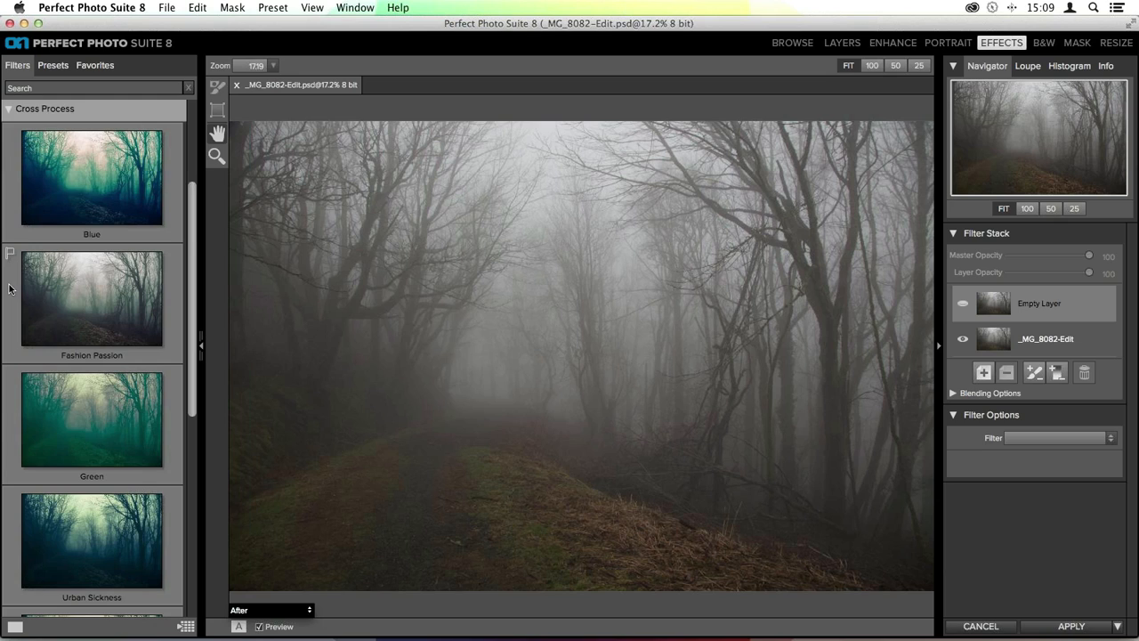
{"action": "scroll", "coordinate": [90, 280], "scroll_direction": "up", "scroll_amount": 3}
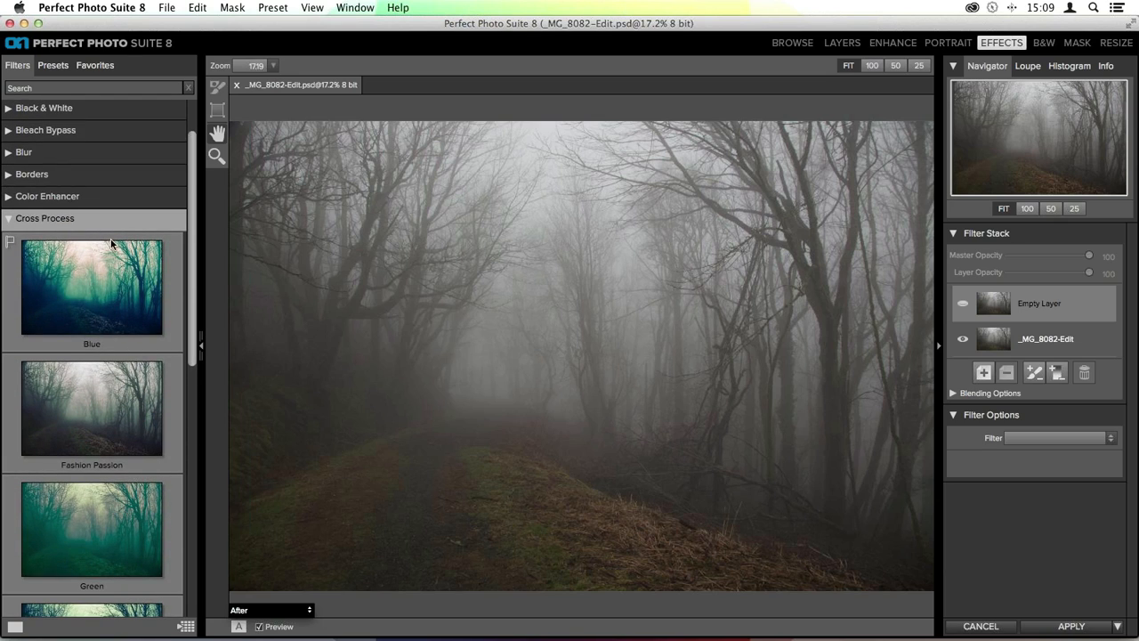
{"action": "scroll", "coordinate": [119, 374], "scroll_direction": "down", "scroll_amount": 2}
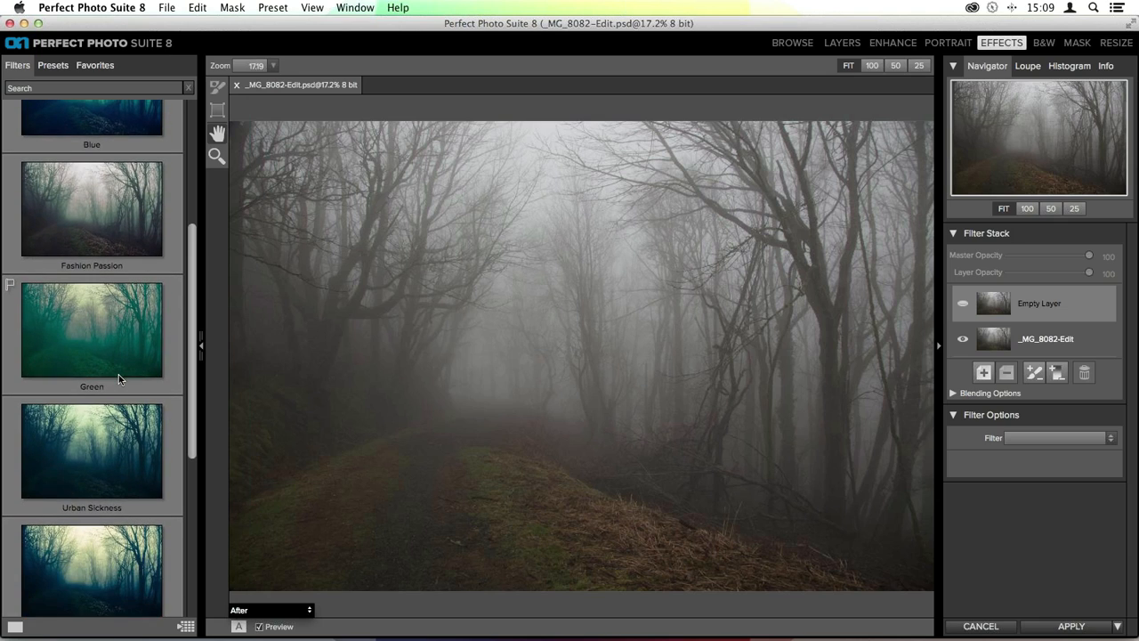
{"action": "scroll", "coordinate": [118, 375], "scroll_direction": "down", "scroll_amount": 3}
{"action": "scroll", "coordinate": [119, 380], "scroll_direction": "up", "scroll_amount": 2}
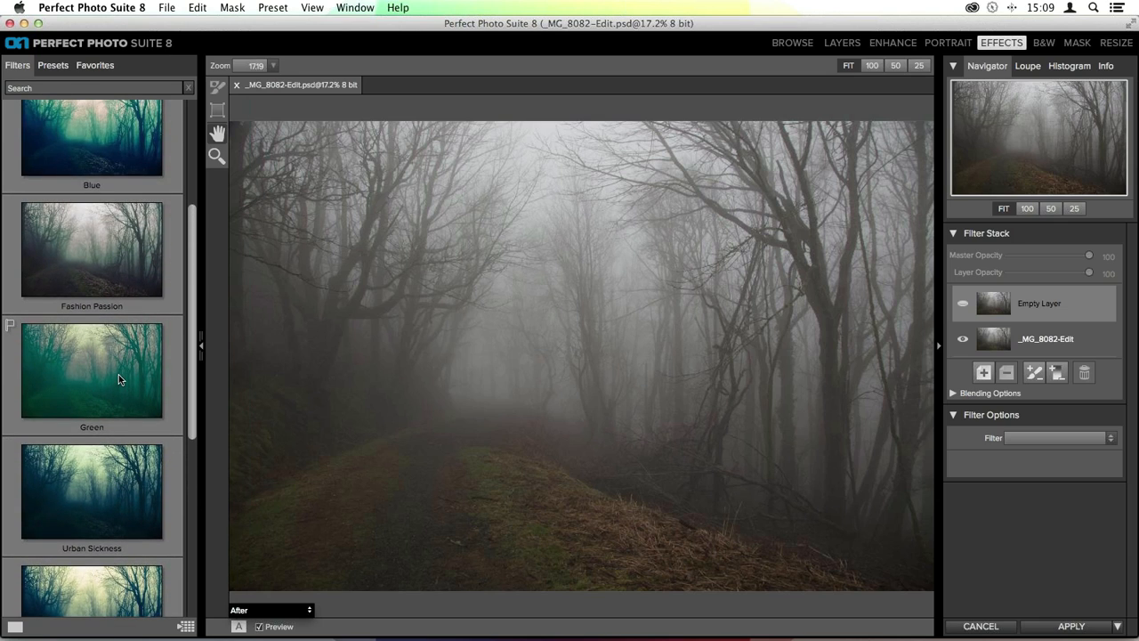
{"action": "scroll", "coordinate": [119, 378], "scroll_direction": "up", "scroll_amount": 2}
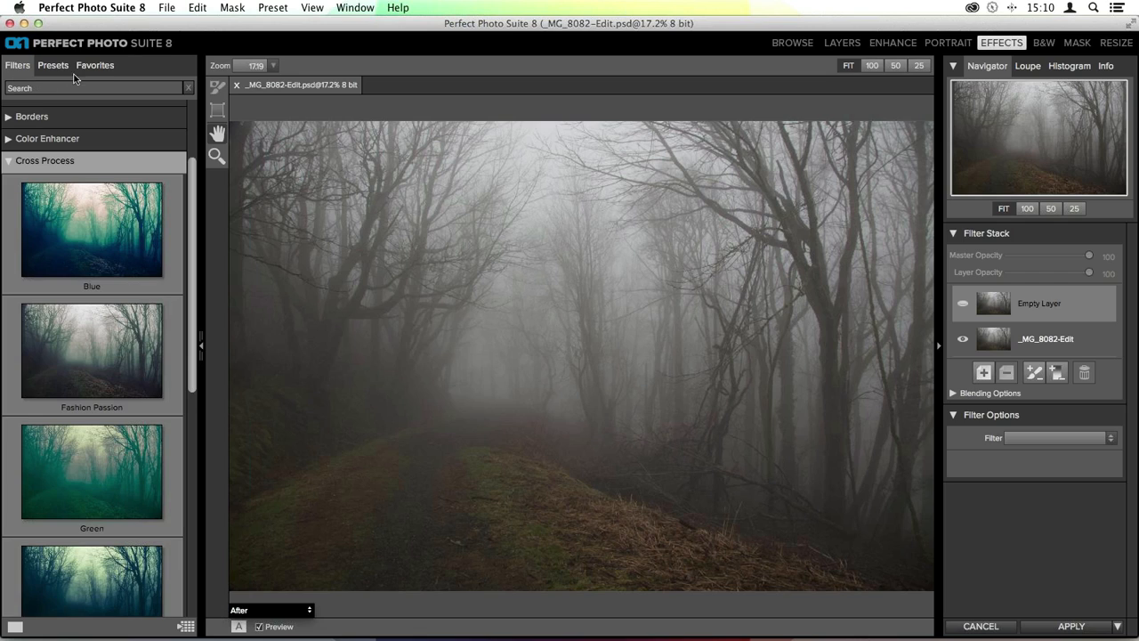
{"action": "left_click", "coordinate": [103, 68]}
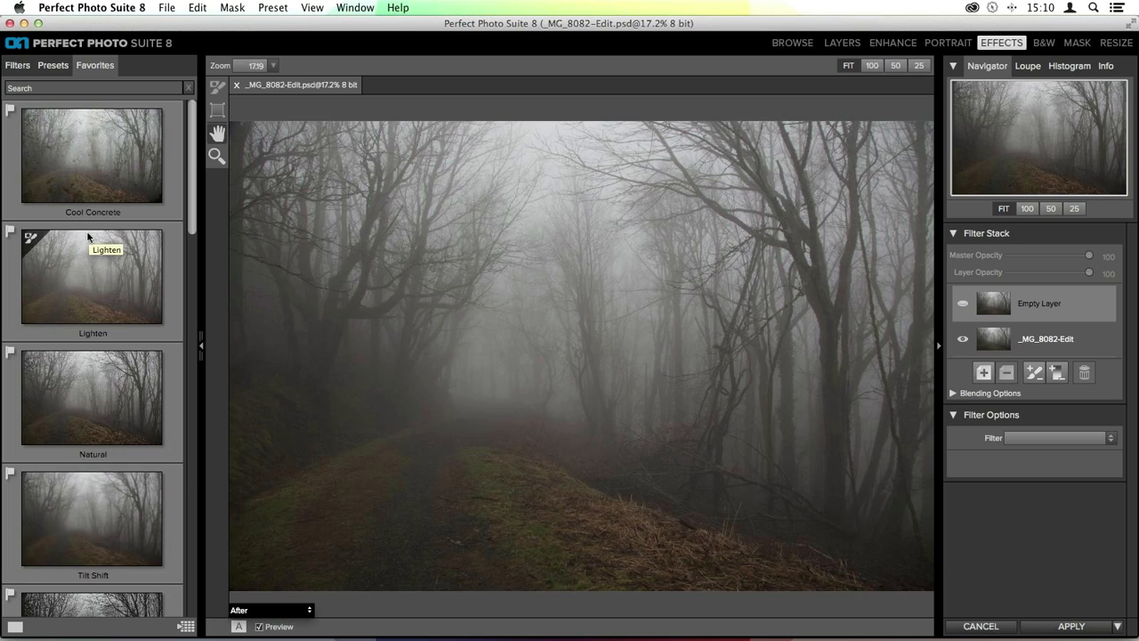
{"action": "scroll", "coordinate": [87, 236], "scroll_direction": "down", "scroll_amount": 10}
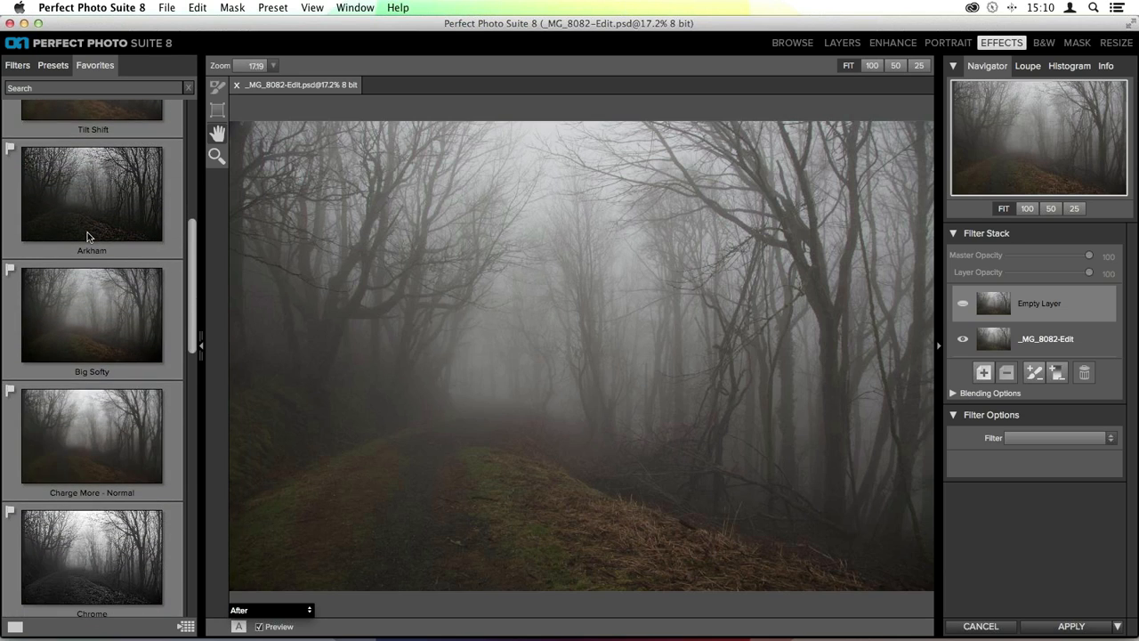
{"action": "scroll", "coordinate": [88, 235], "scroll_direction": "up", "scroll_amount": 10}
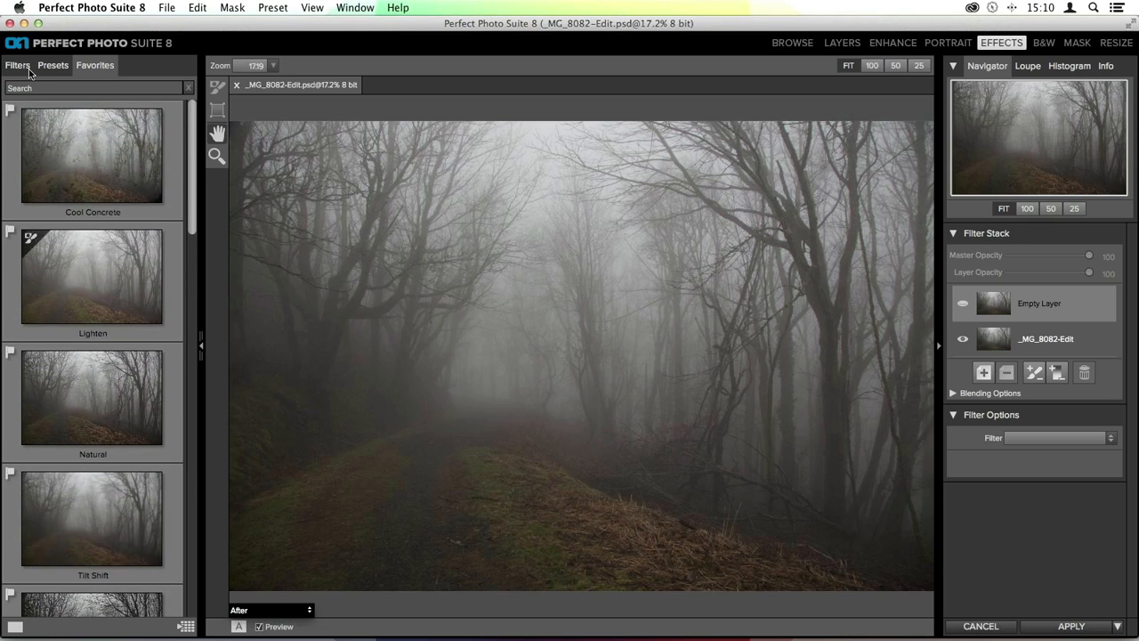
Mark the Fashion Passion preset of the Cross Process filters as a favorite and collapse that category.
{"action": "left_click", "coordinate": [25, 70]}
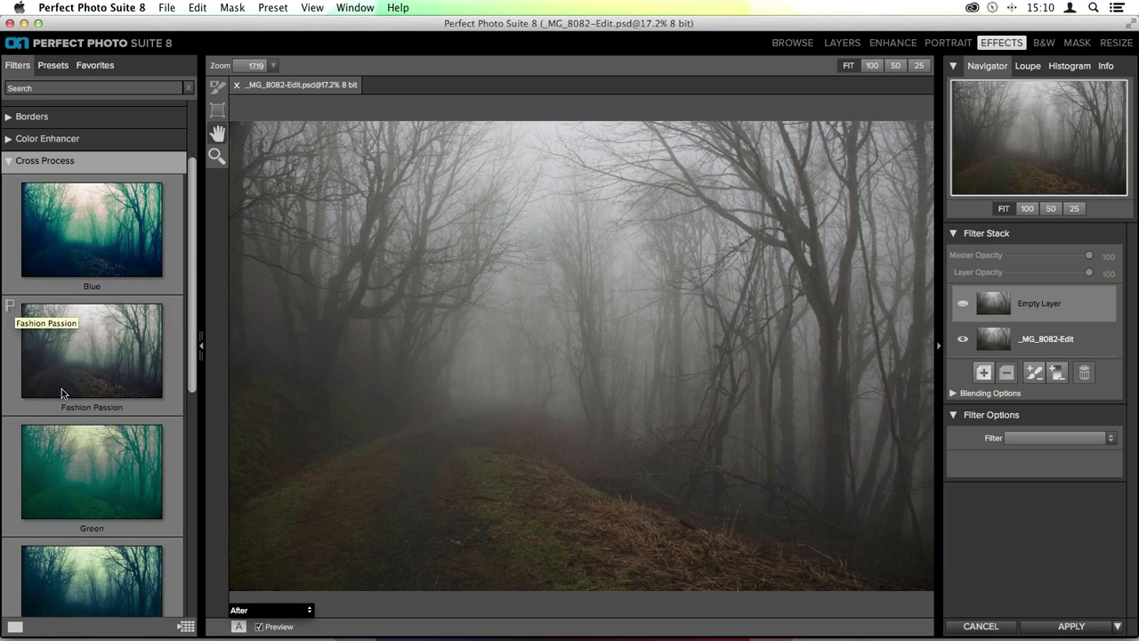
{"action": "scroll", "coordinate": [90, 398], "scroll_direction": "down", "scroll_amount": 1}
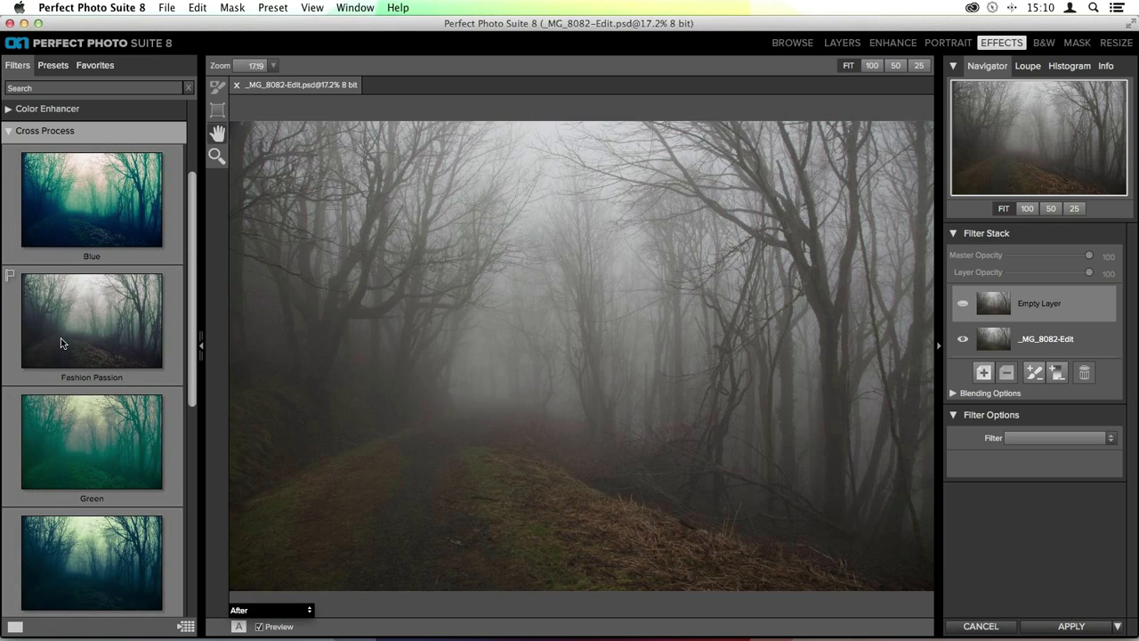
{"action": "left_click", "coordinate": [9, 276]}
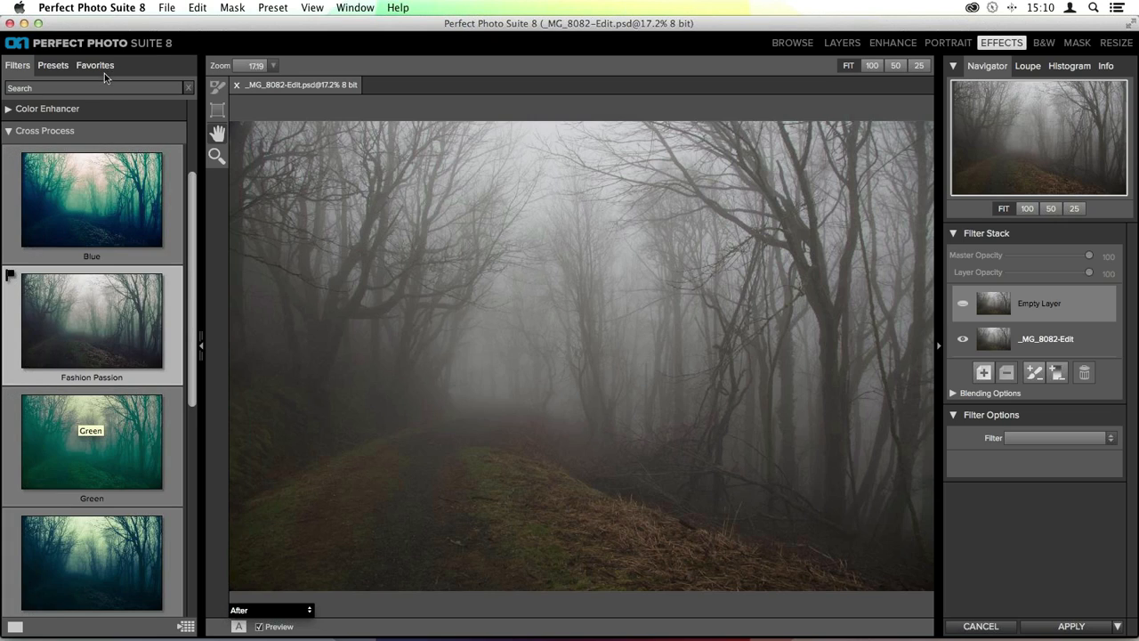
{"action": "scroll", "coordinate": [102, 292], "scroll_direction": "up", "scroll_amount": 4}
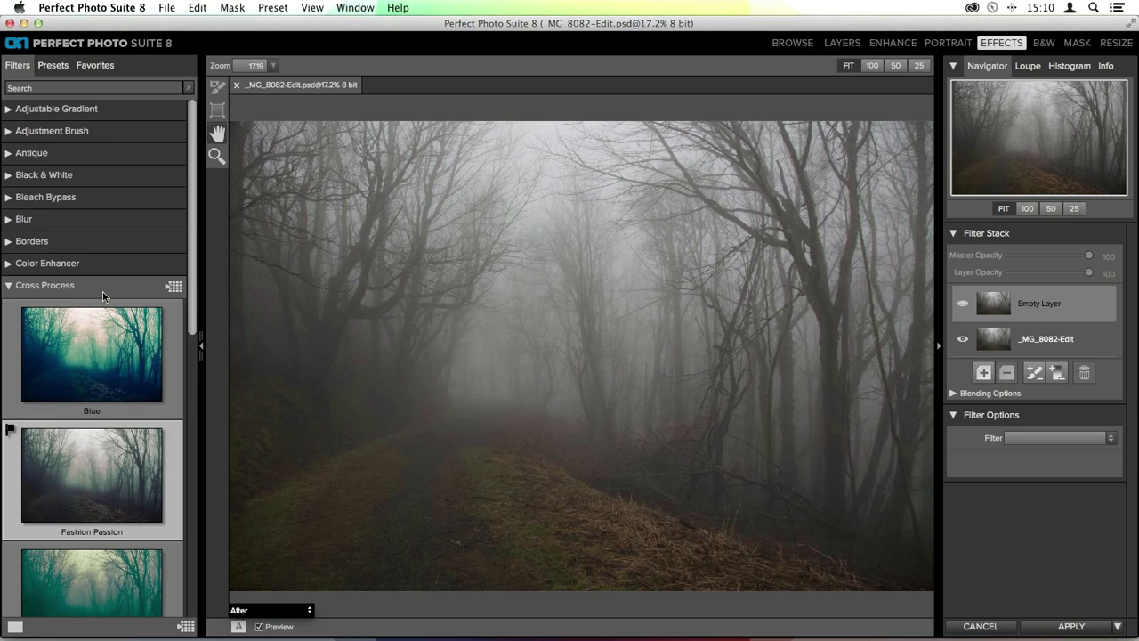
{"action": "left_click", "coordinate": [8, 286]}
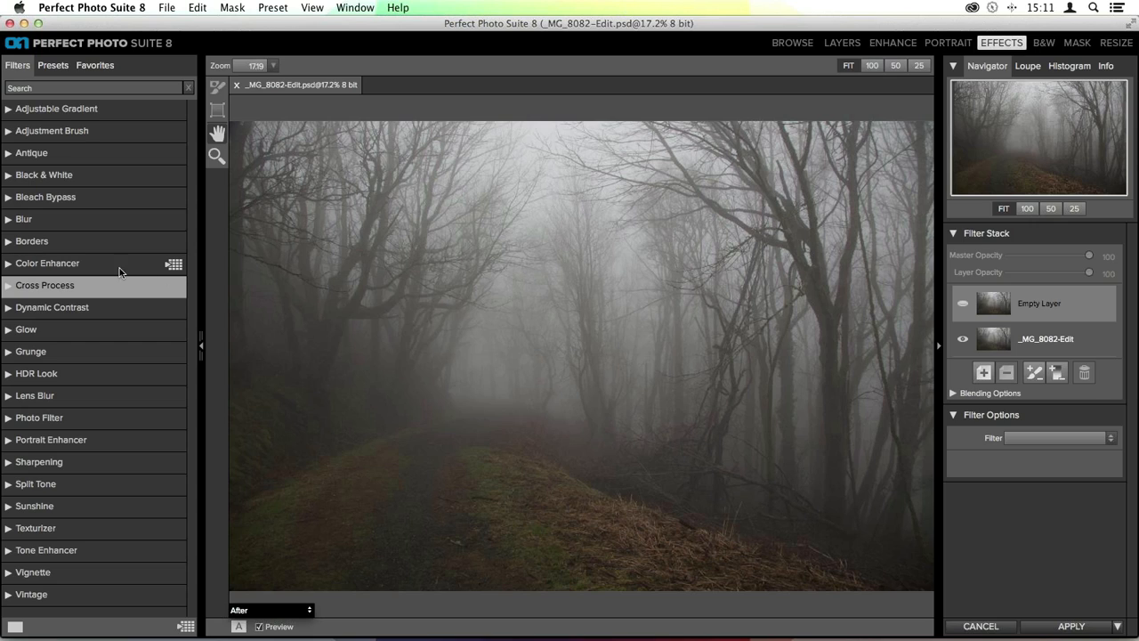
Browse the Color Enhancer presets full-screen with enlarged thumbnails and apply the Warmer preset to the photo.
{"action": "left_click", "coordinate": [175, 267]}
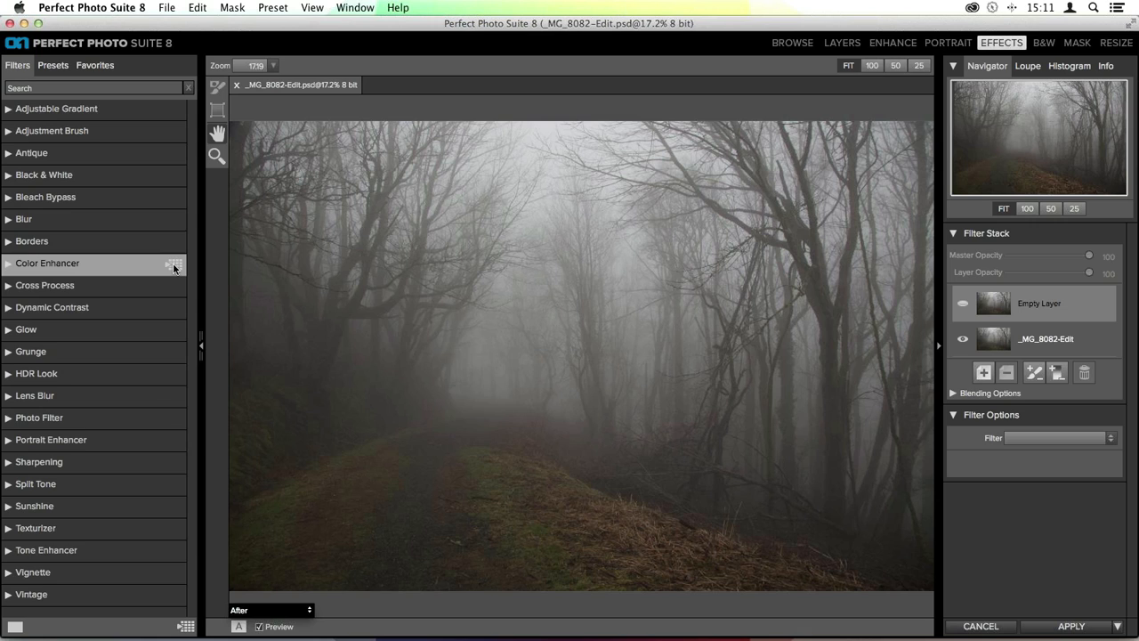
{"action": "left_click", "coordinate": [174, 267]}
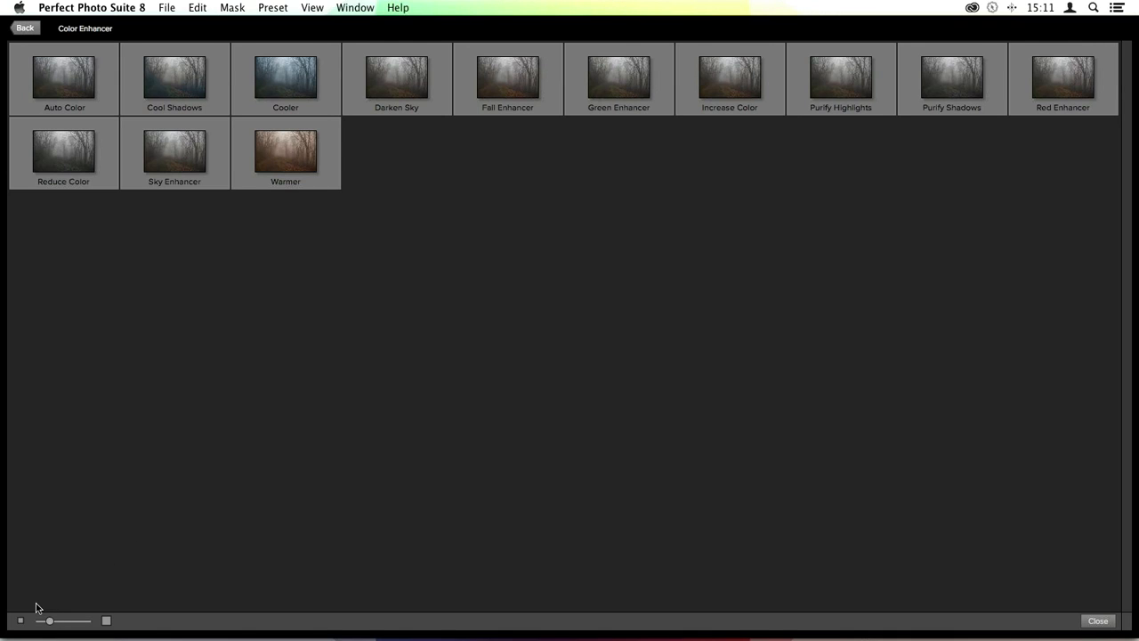
{"action": "left_click_drag", "start_coordinate": [50, 623], "coordinate": [116, 629]}
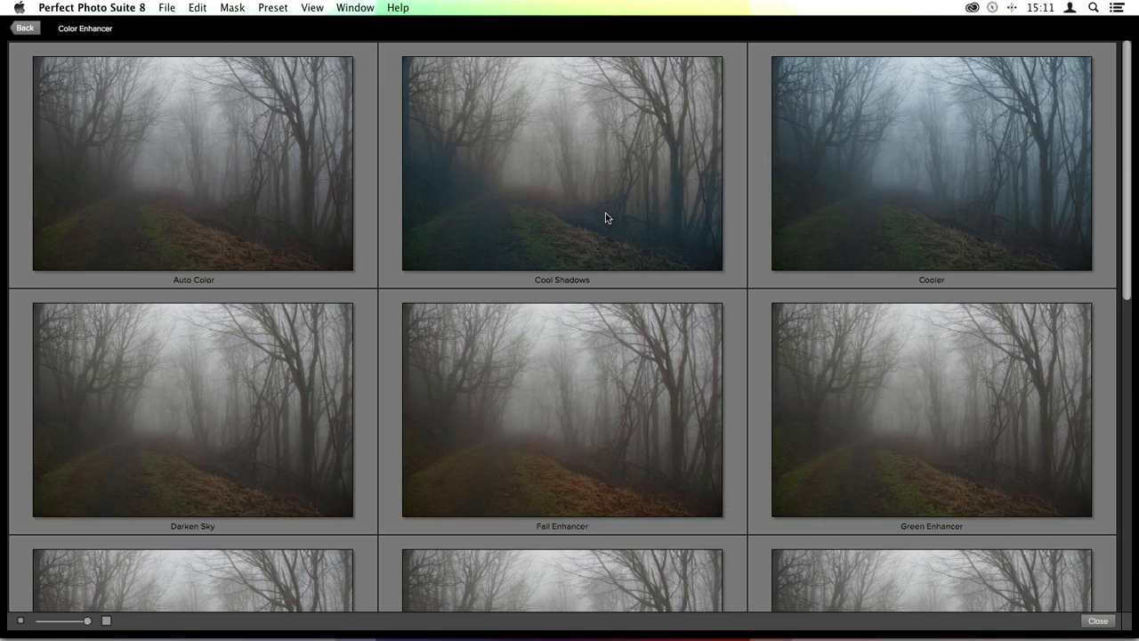
{"action": "scroll", "coordinate": [606, 218], "scroll_direction": "down", "scroll_amount": 5}
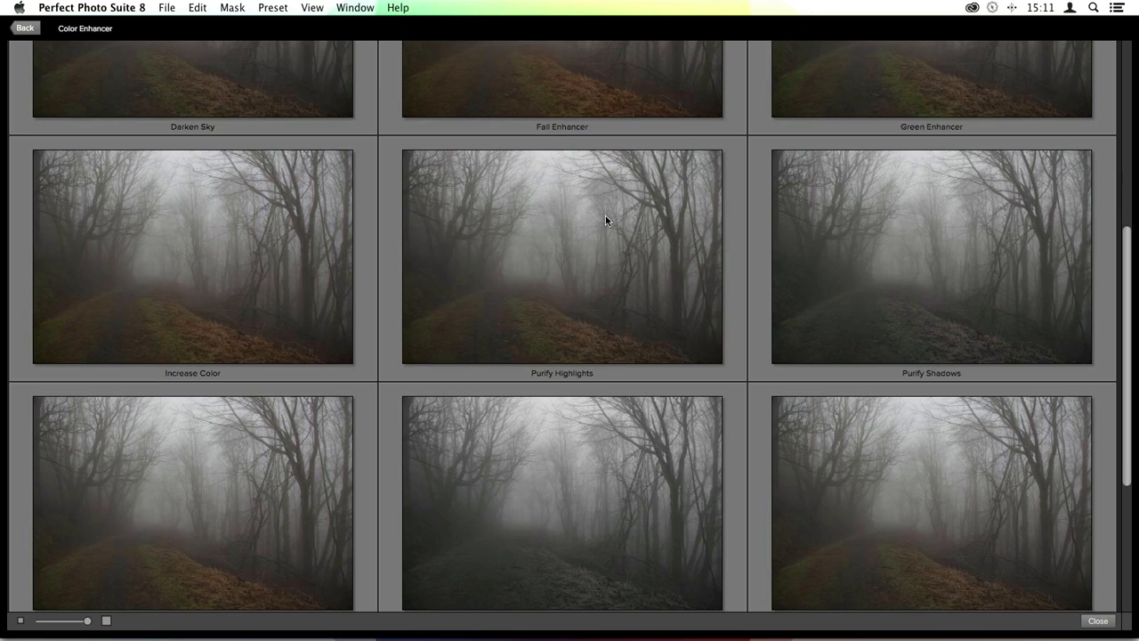
{"action": "scroll", "coordinate": [624, 233], "scroll_direction": "down", "scroll_amount": 1}
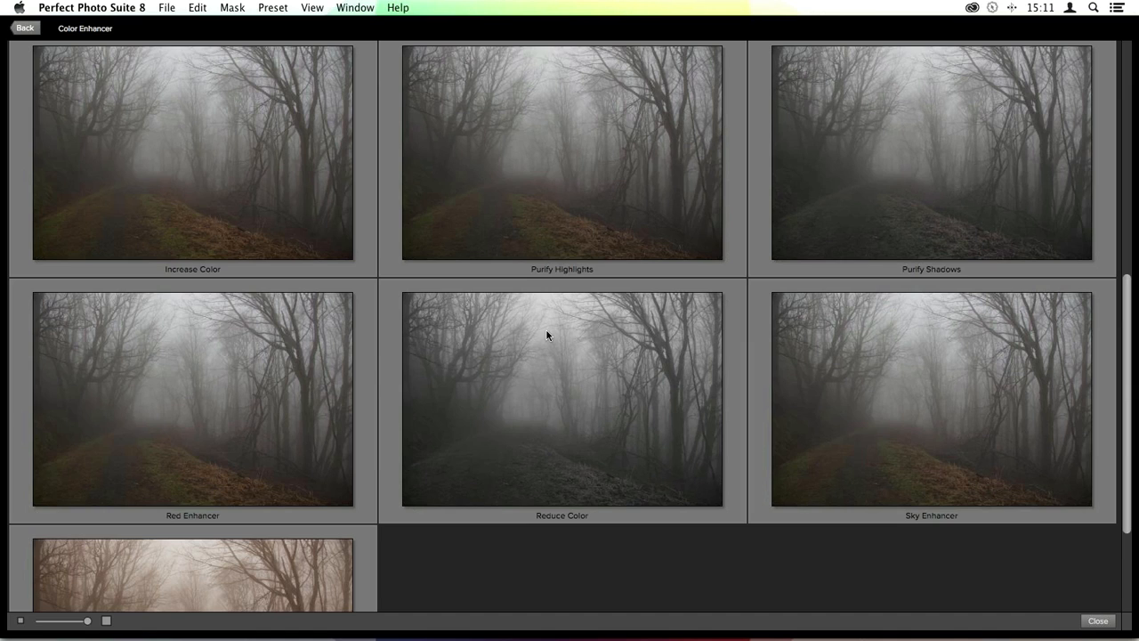
{"action": "scroll", "coordinate": [548, 335], "scroll_direction": "down", "scroll_amount": 2}
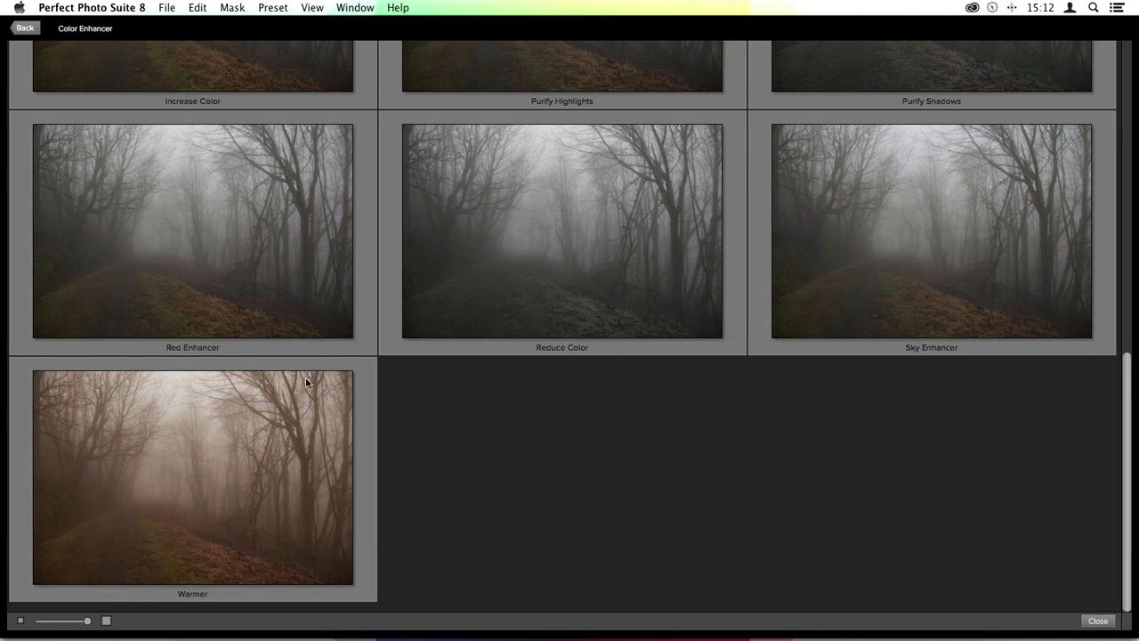
{"action": "left_click", "coordinate": [184, 415]}
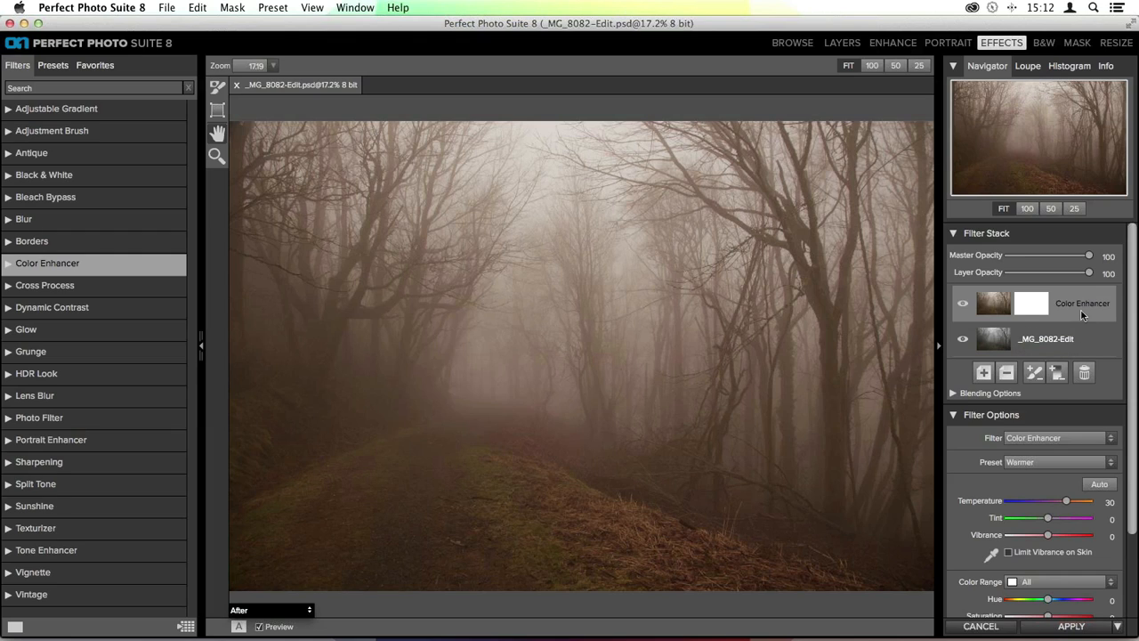
Set the Color Enhancer filter's temperature to 18.
{"action": "scroll", "coordinate": [1082, 316], "scroll_direction": "down", "scroll_amount": 1}
{"action": "scroll", "coordinate": [1082, 315], "scroll_direction": "down", "scroll_amount": 3}
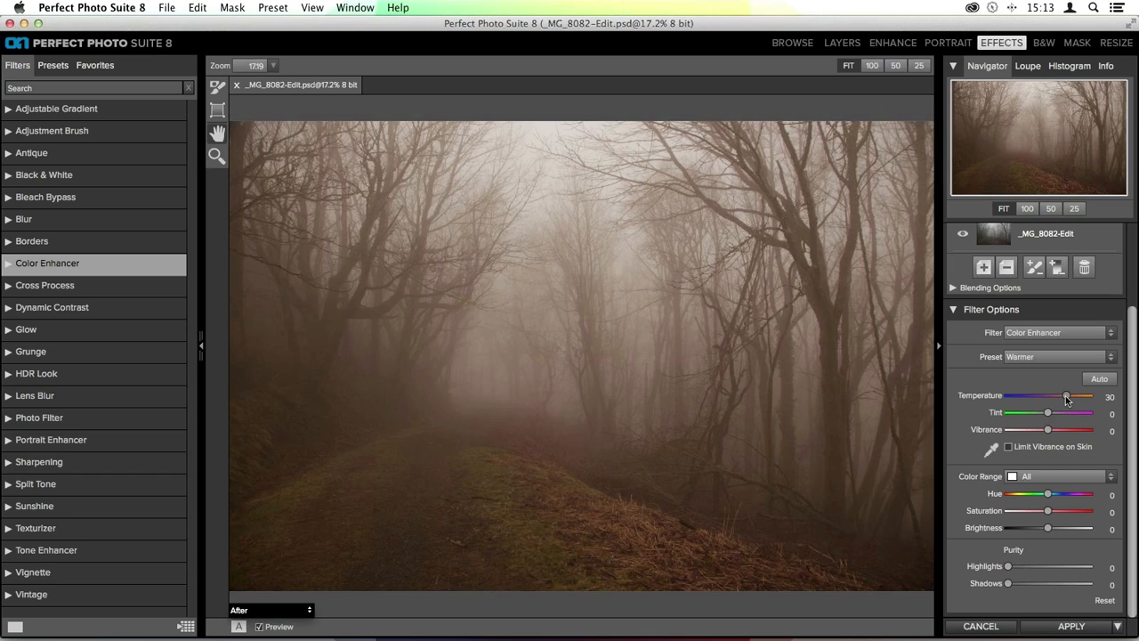
{"action": "left_click_drag", "start_coordinate": [1066, 396], "coordinate": [1062, 403]}
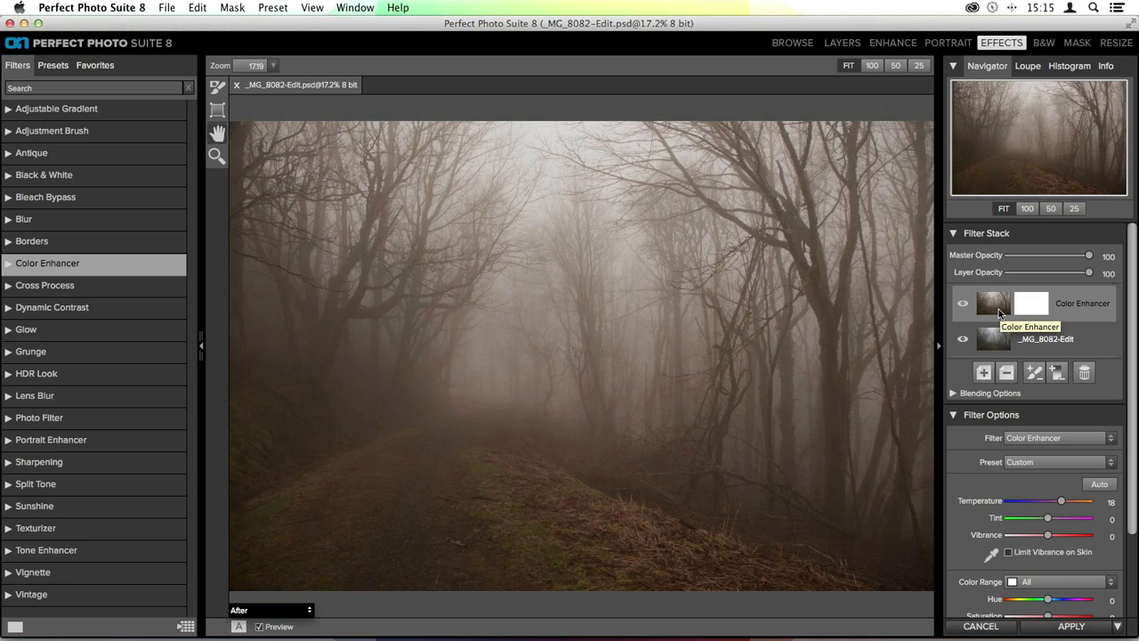
Add a new filter layer above Color Enhancer and apply the Soft preset of the Dynamic Contrast filters to it.
{"action": "left_click", "coordinate": [984, 374]}
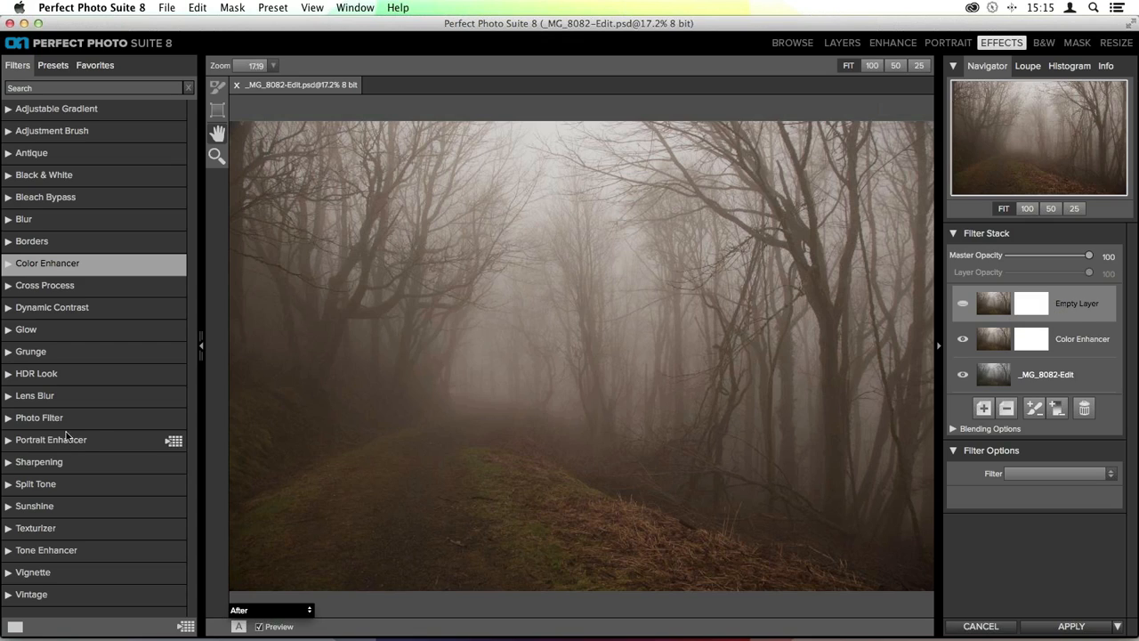
{"action": "left_click", "coordinate": [25, 309]}
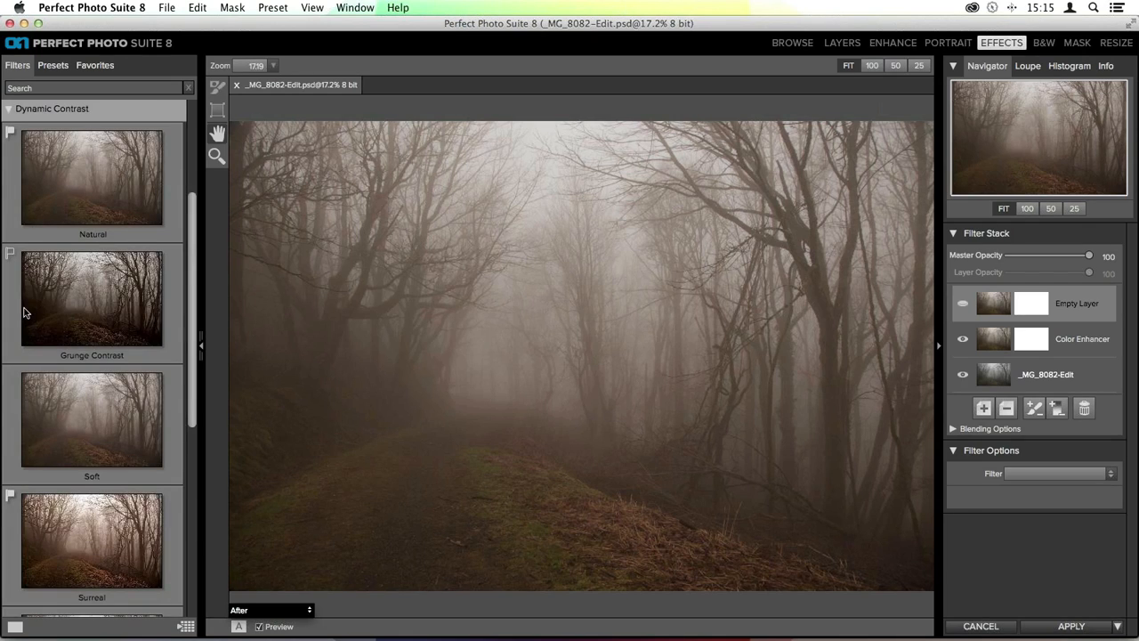
{"action": "scroll", "coordinate": [26, 305], "scroll_direction": "down", "scroll_amount": 1}
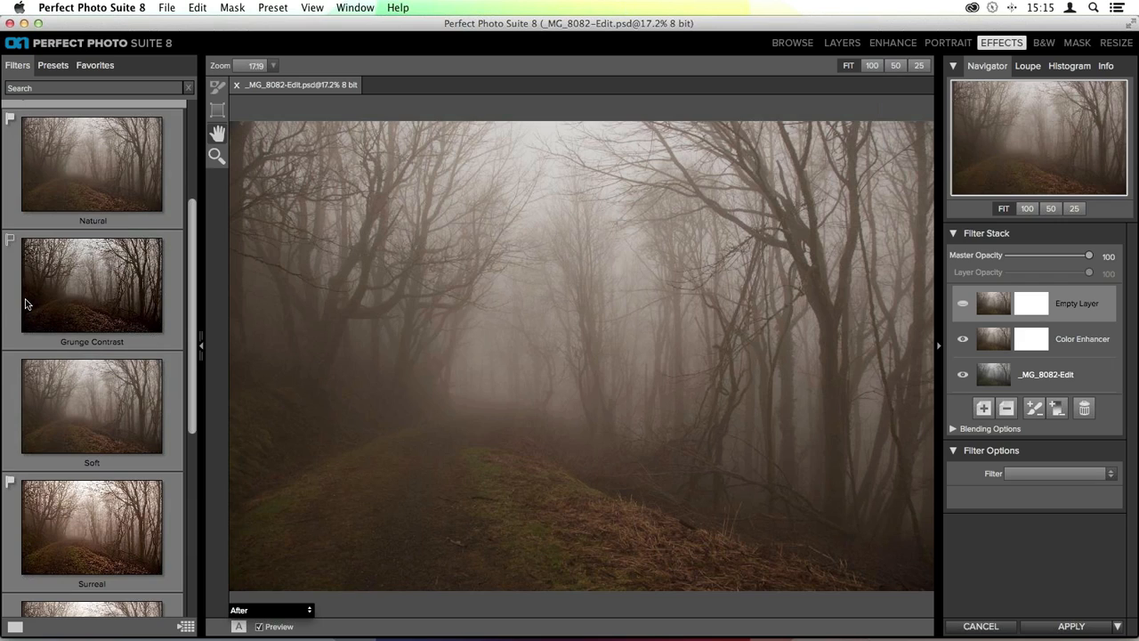
{"action": "scroll", "coordinate": [14, 308], "scroll_direction": "down", "scroll_amount": 3}
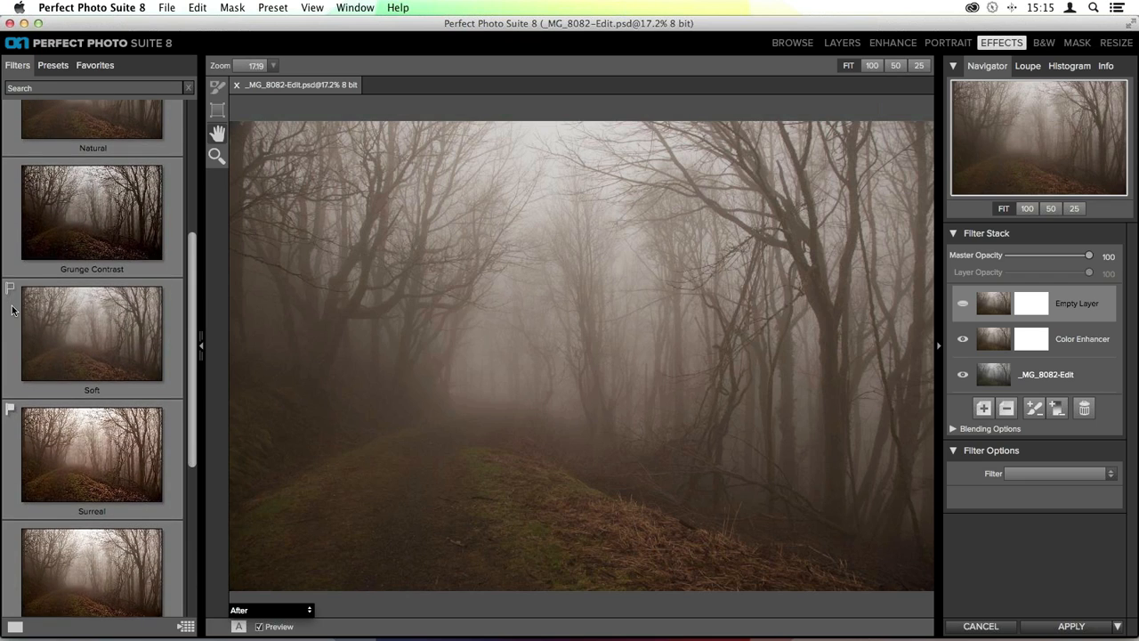
{"action": "scroll", "coordinate": [13, 309], "scroll_direction": "up", "scroll_amount": 3}
{"action": "scroll", "coordinate": [13, 309], "scroll_direction": "down", "scroll_amount": 6}
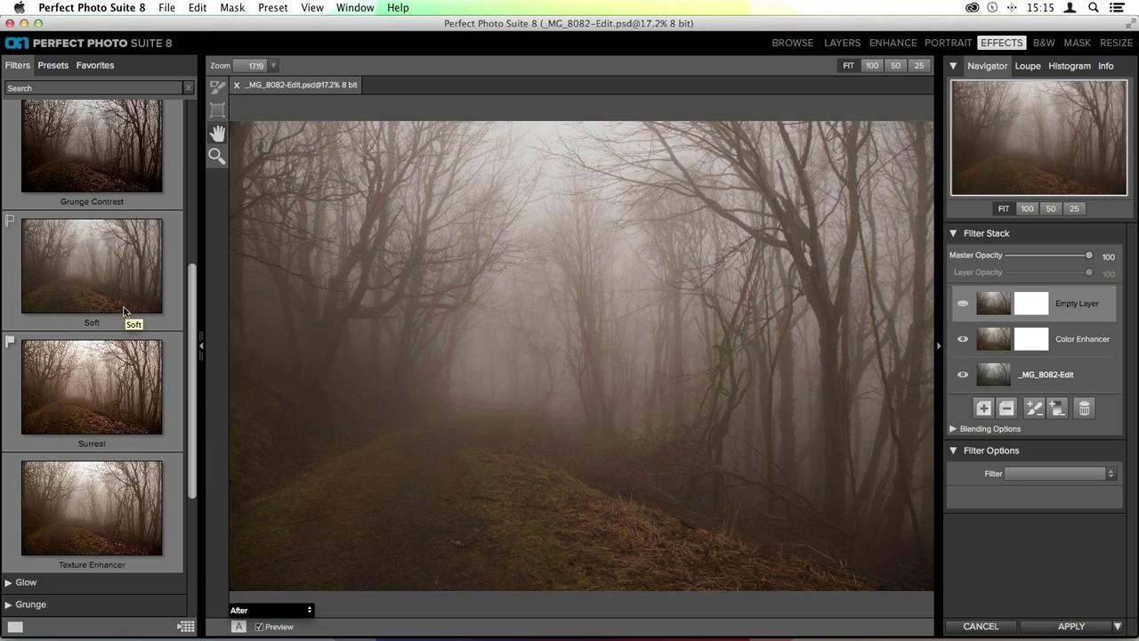
{"action": "scroll", "coordinate": [124, 310], "scroll_direction": "up", "scroll_amount": 5}
{"action": "scroll", "coordinate": [126, 370], "scroll_direction": "down", "scroll_amount": 1}
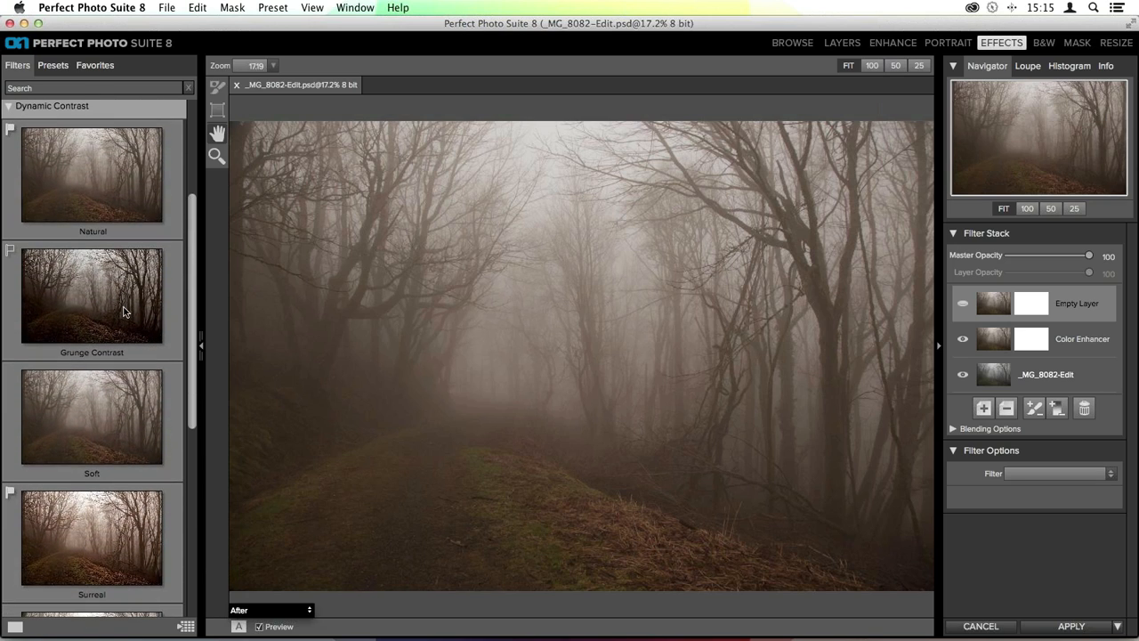
{"action": "scroll", "coordinate": [125, 370], "scroll_direction": "down", "scroll_amount": 1}
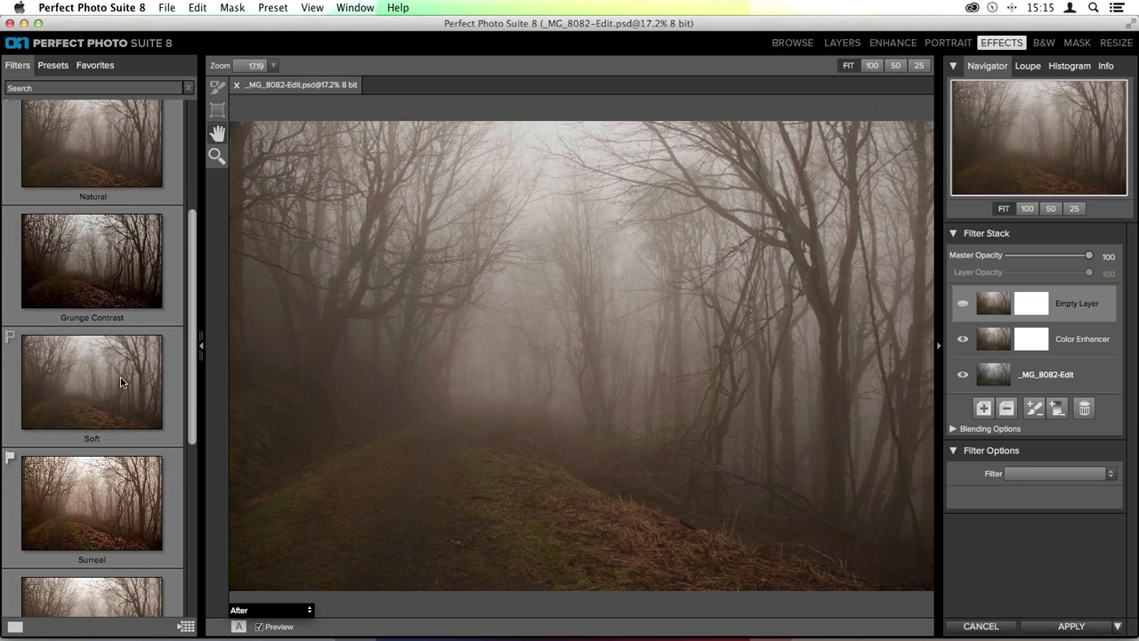
{"action": "left_click", "coordinate": [124, 402]}
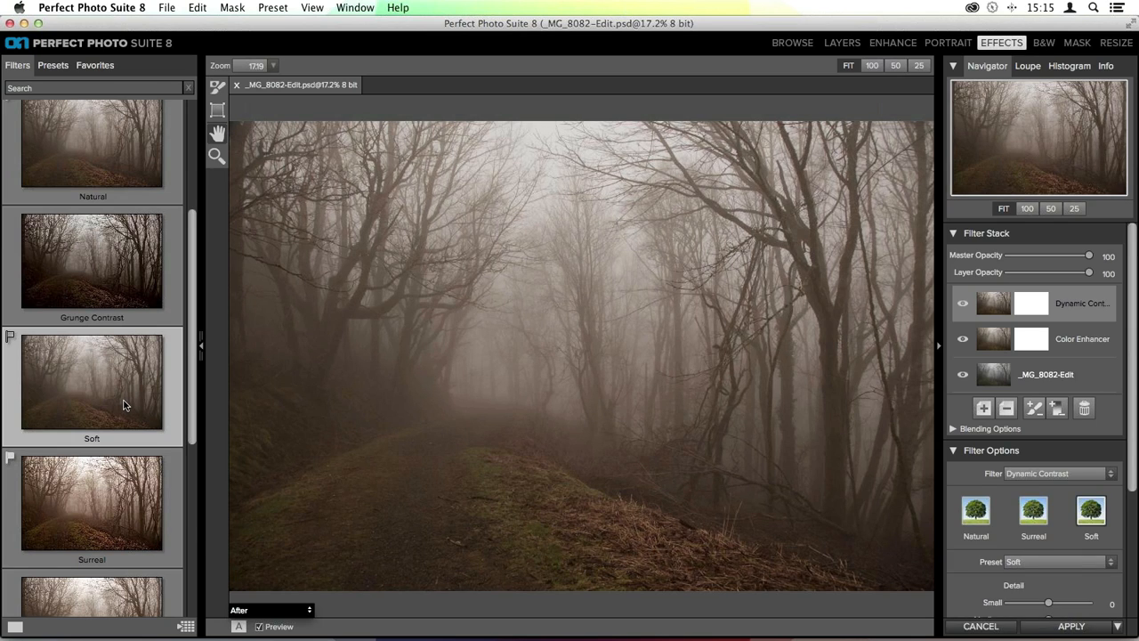
Set the Dynamic Contrast filter's detail values to 28 for Small, 26 for Medium and 33 for Large.
{"action": "scroll", "coordinate": [1060, 490], "scroll_direction": "down", "scroll_amount": 3}
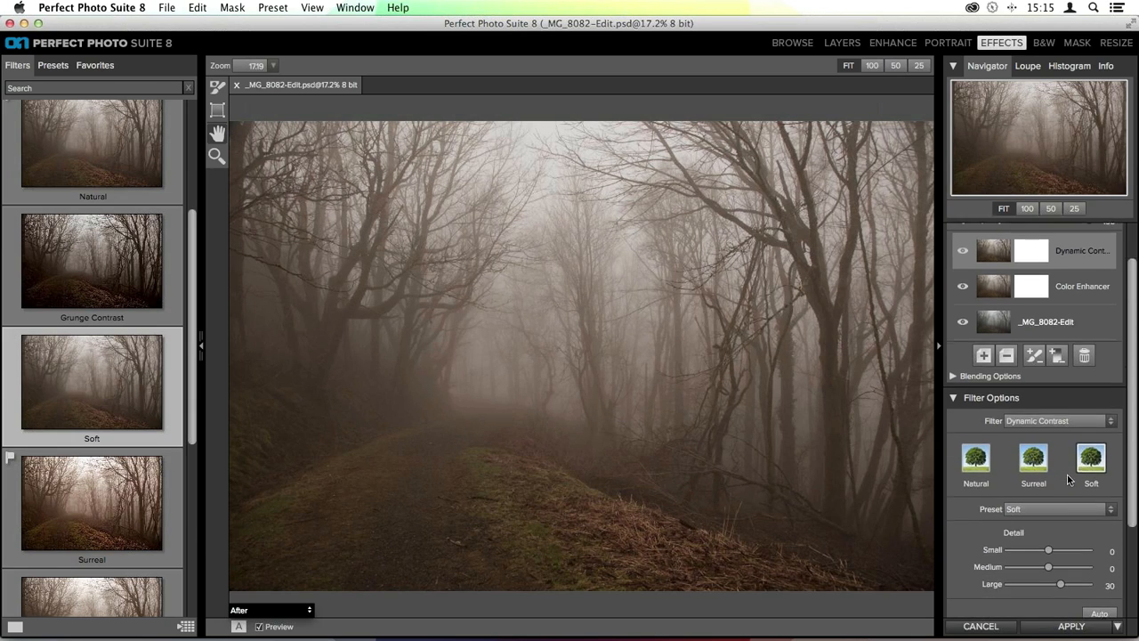
{"action": "scroll", "coordinate": [1067, 479], "scroll_direction": "down", "scroll_amount": 1}
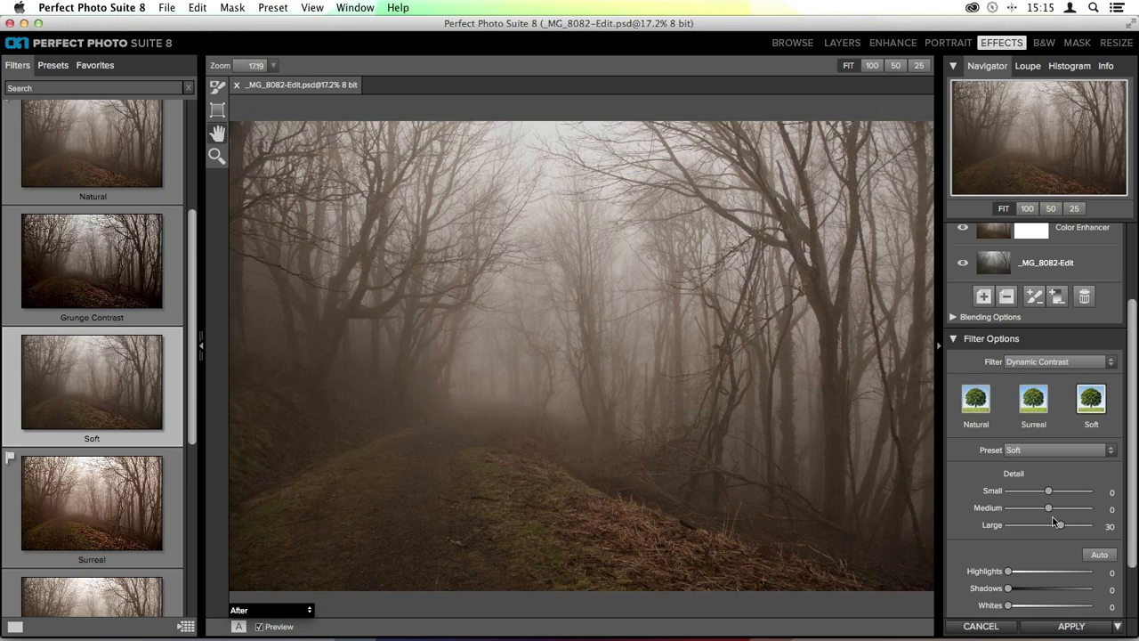
{"action": "scroll", "coordinate": [1056, 517], "scroll_direction": "down", "scroll_amount": 3}
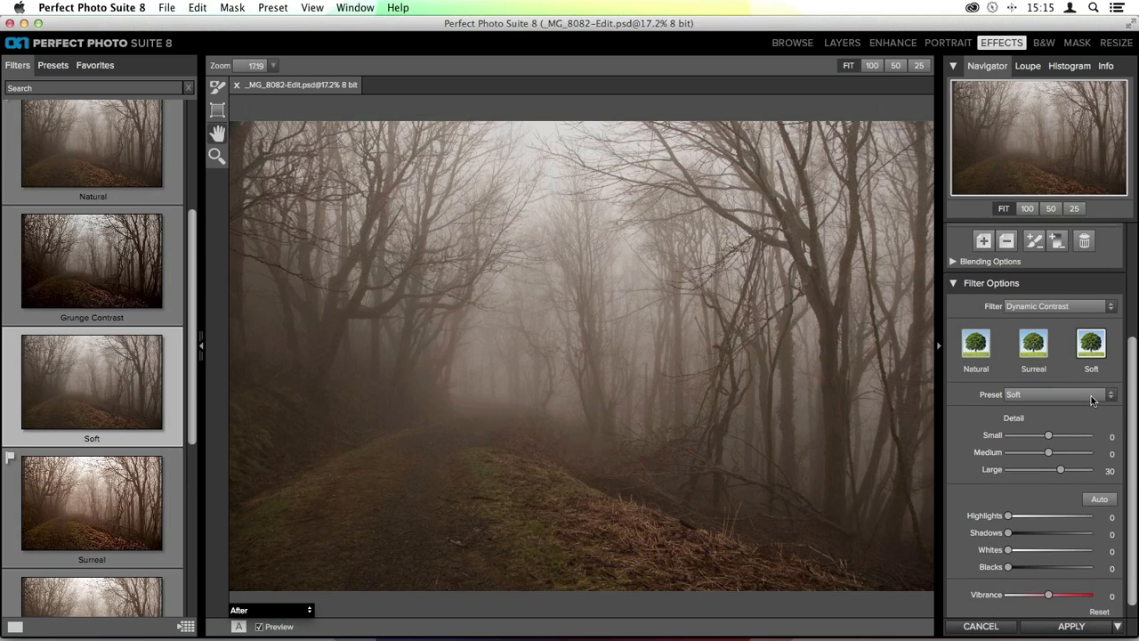
{"action": "left_click", "coordinate": [1050, 465]}
{"action": "left_click_drag", "start_coordinate": [1047, 465], "coordinate": [1050, 466]}
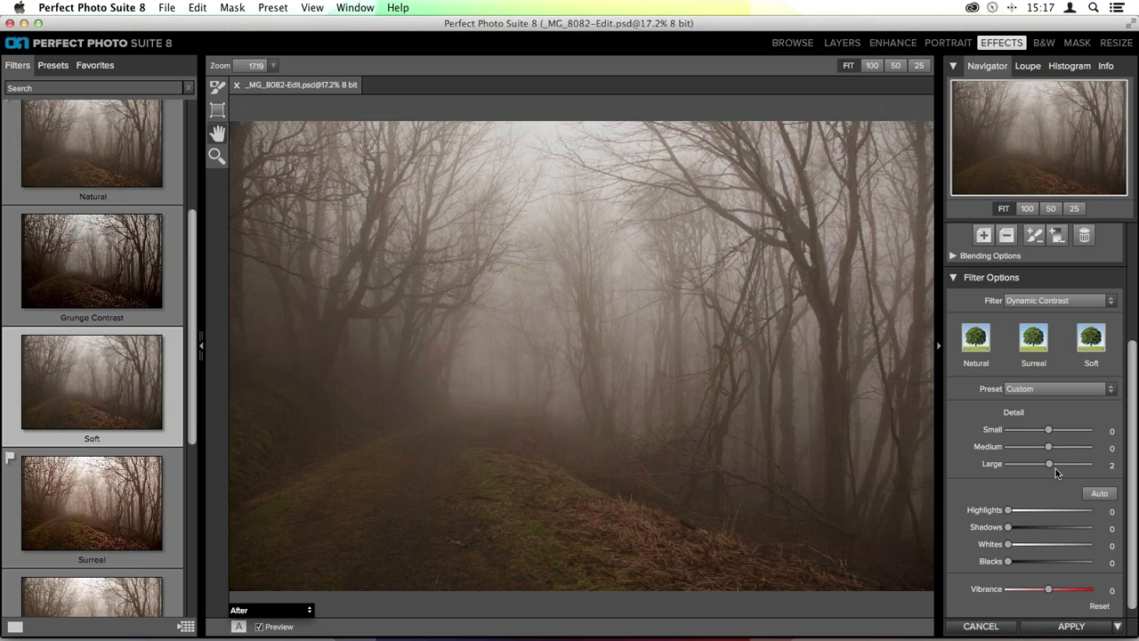
{"action": "left_click_drag", "start_coordinate": [1055, 467], "coordinate": [1060, 472]}
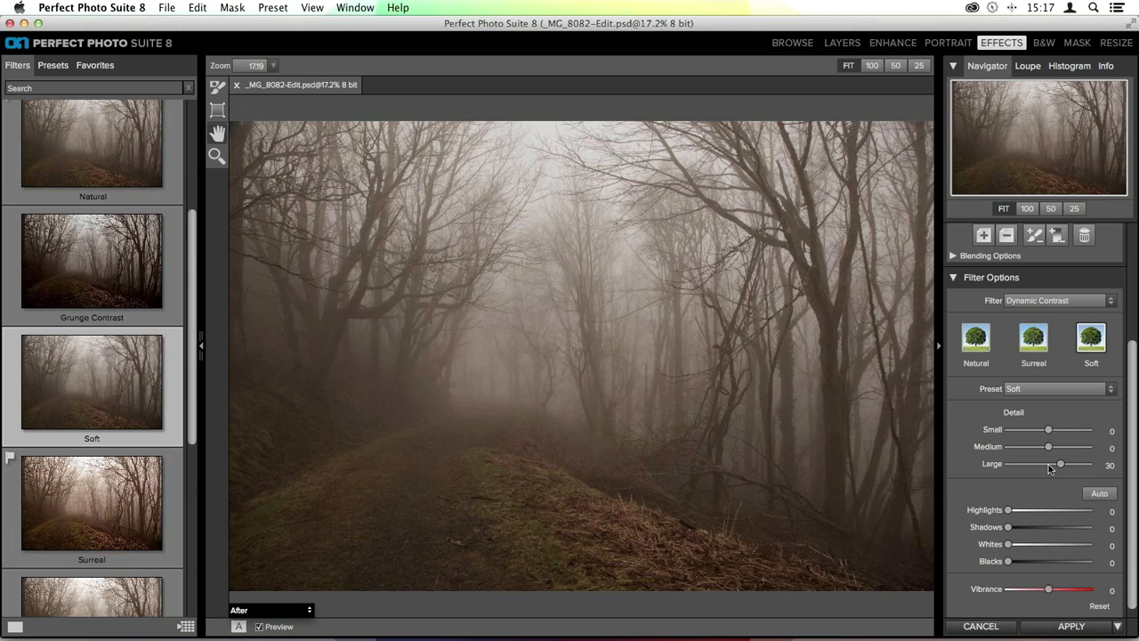
{"action": "left_click", "coordinate": [1048, 464]}
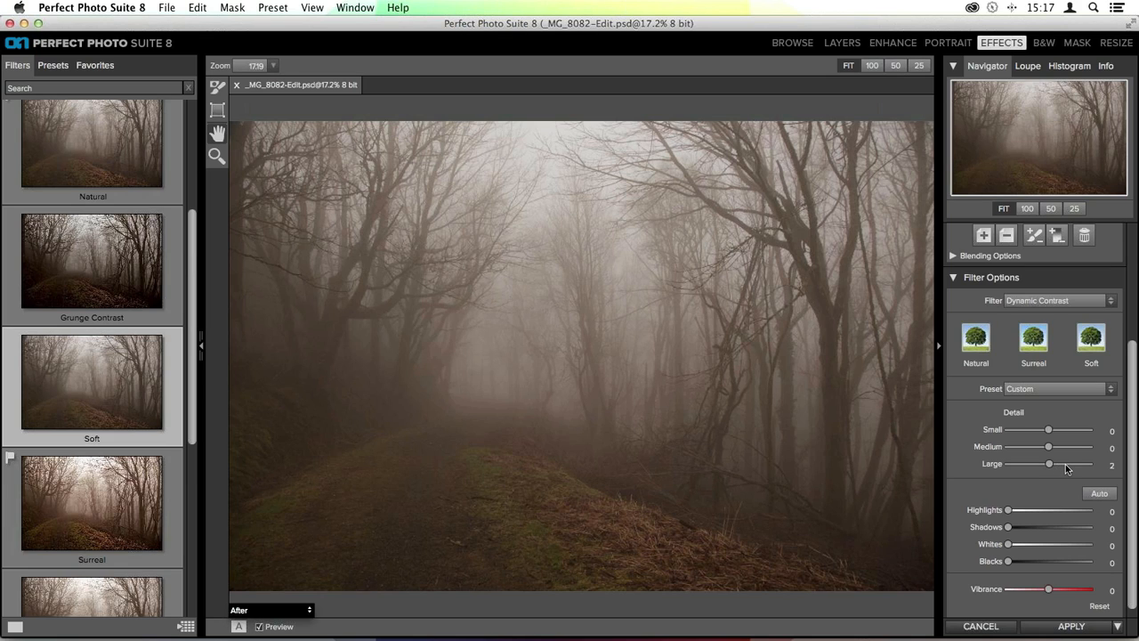
{"action": "left_click", "coordinate": [1066, 464]}
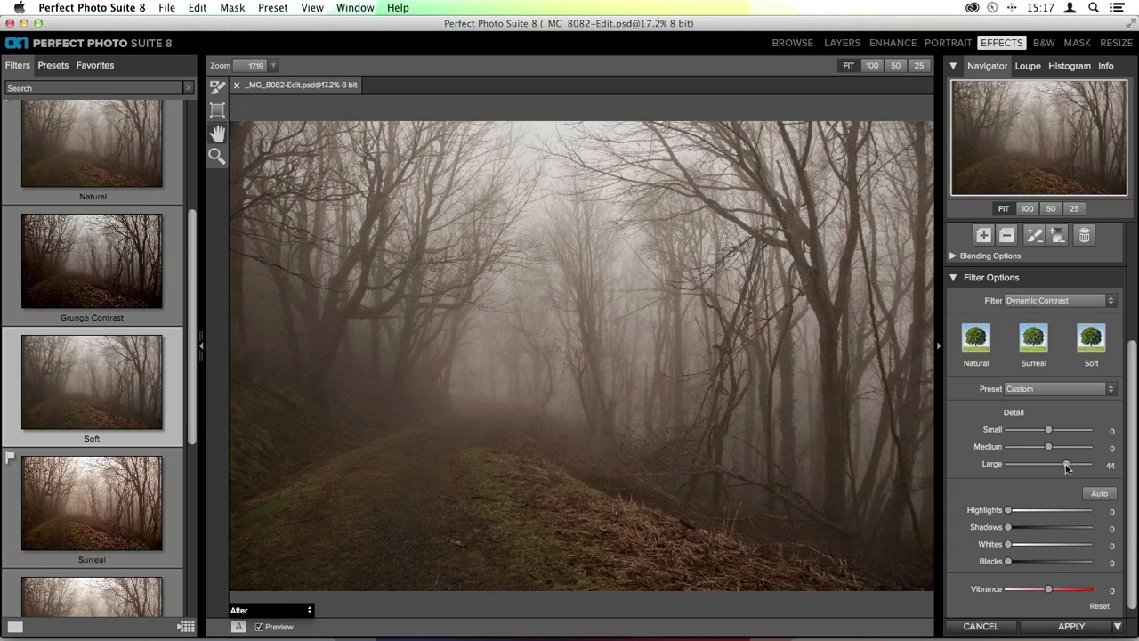
{"action": "left_click_drag", "start_coordinate": [1066, 465], "coordinate": [1061, 464]}
{"action": "left_click_drag", "start_coordinate": [1050, 433], "coordinate": [1059, 433]}
{"action": "left_click_drag", "start_coordinate": [1050, 453], "coordinate": [1061, 454]}
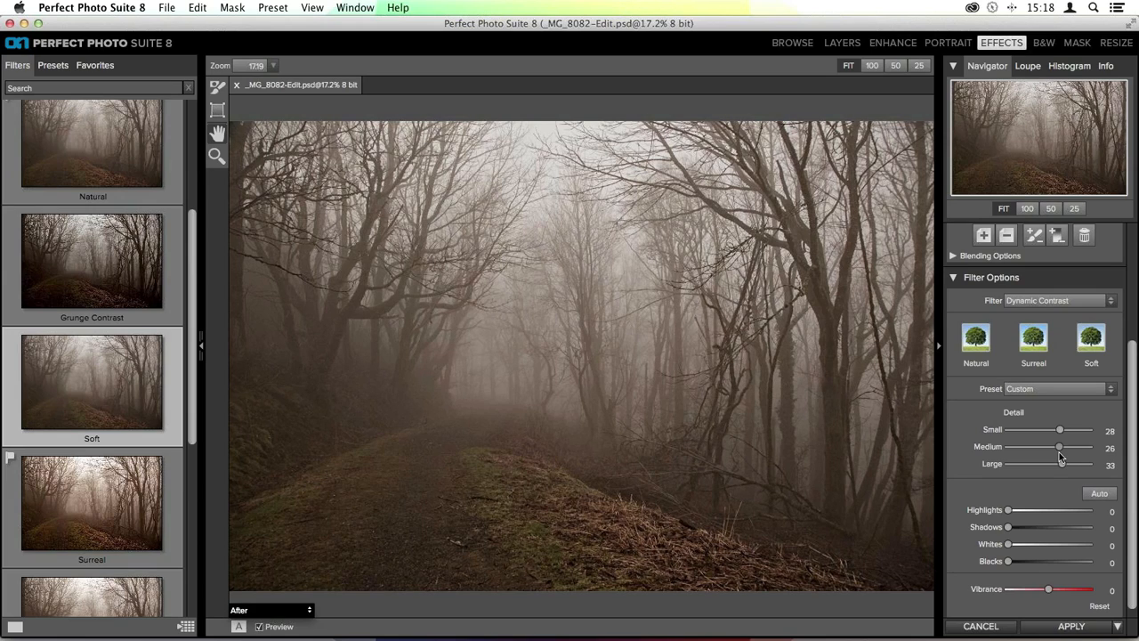
Compare the photo with and without the Dynamic Contrast filter, and likewise with and without the Color Enhancer filter.
{"action": "scroll", "coordinate": [1059, 452], "scroll_direction": "up", "scroll_amount": 5}
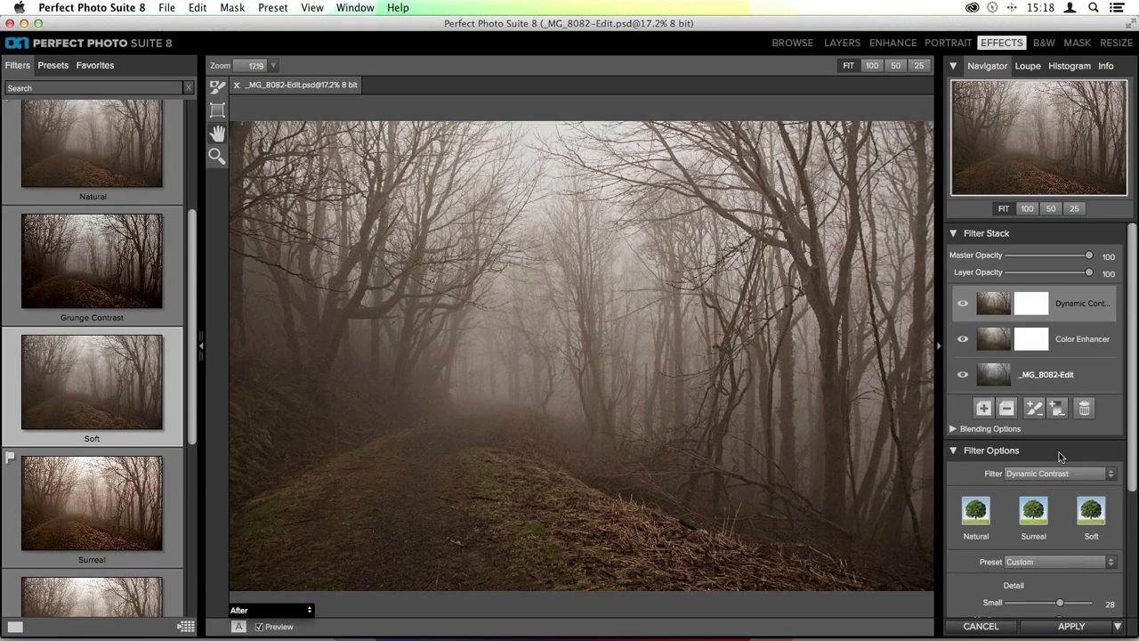
{"action": "left_click", "coordinate": [963, 305]}
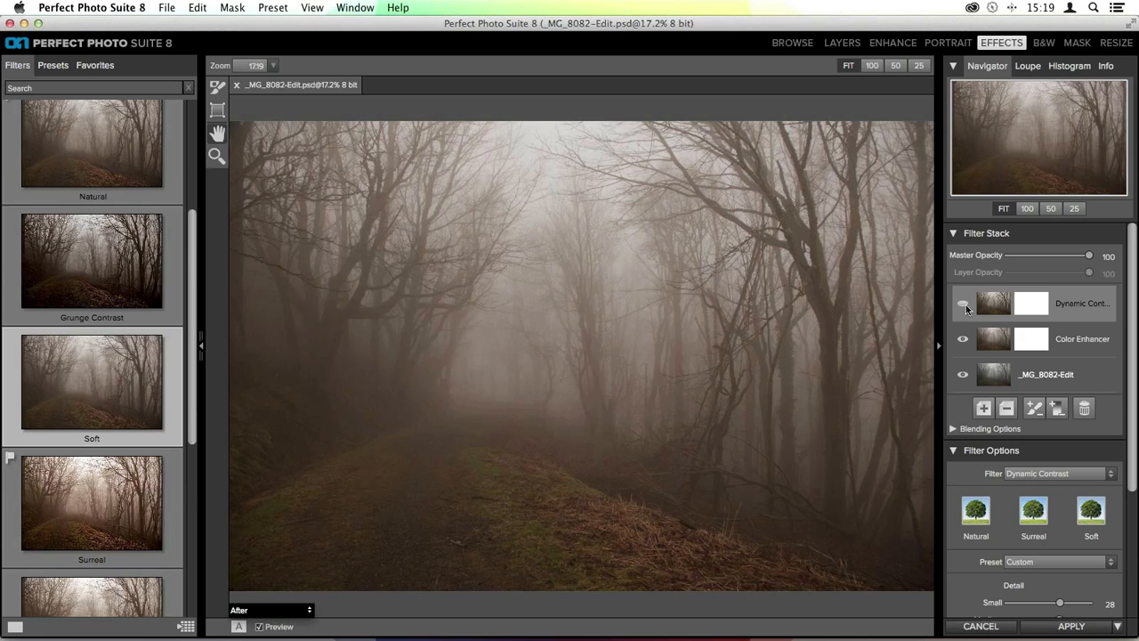
{"action": "left_click", "coordinate": [964, 304]}
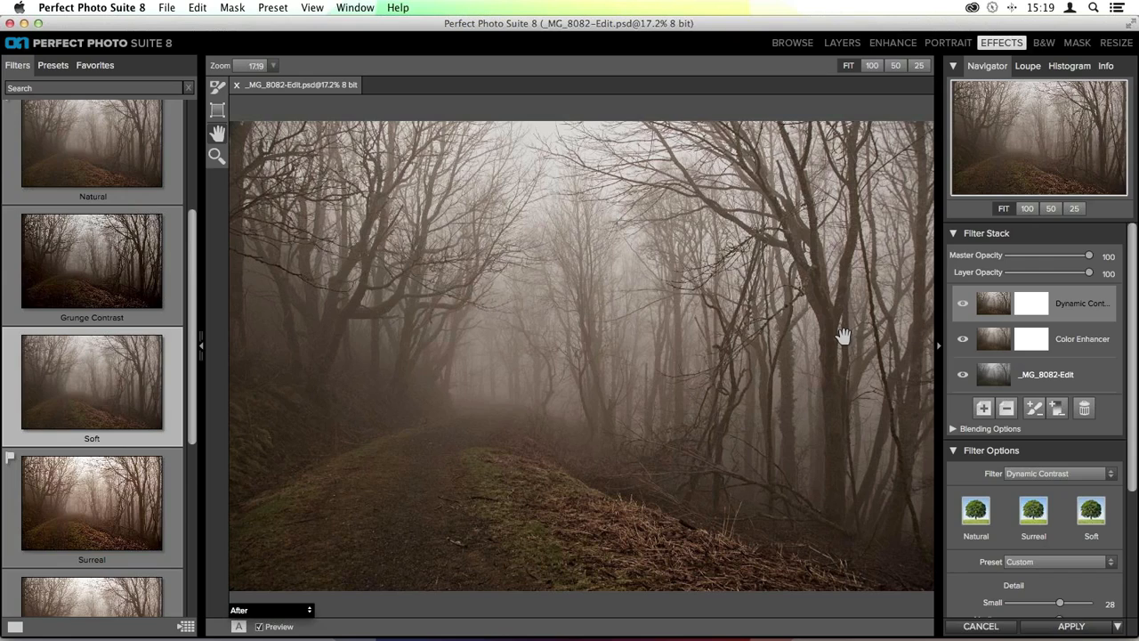
{"action": "left_click", "coordinate": [964, 343]}
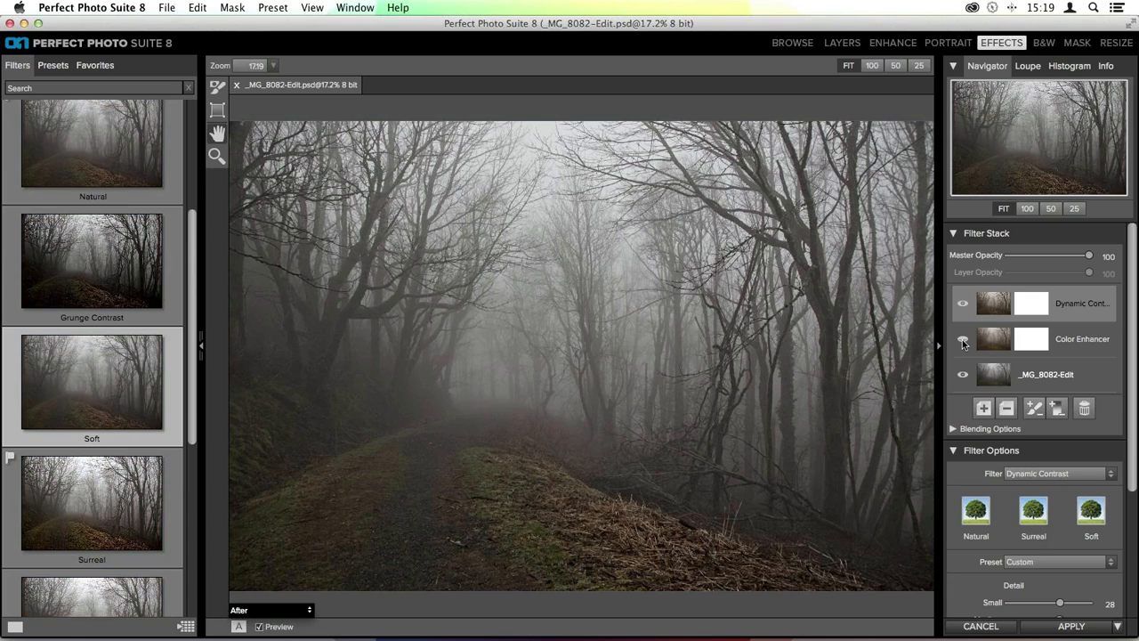
{"action": "left_click", "coordinate": [964, 343]}
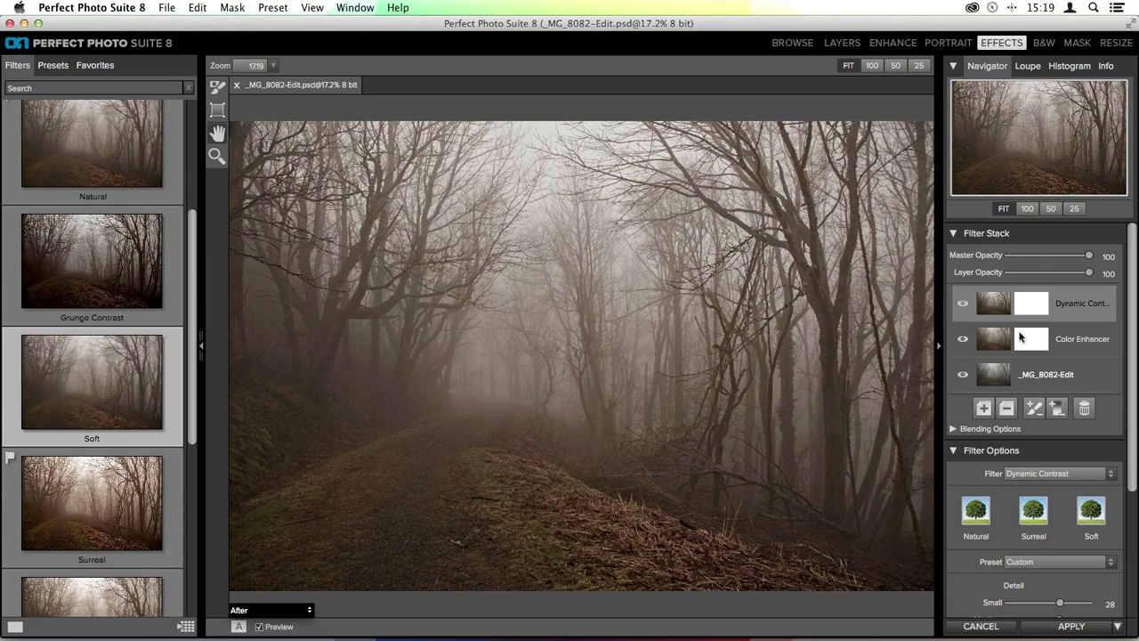
Delete the Color Enhancer layer from the filter stack and select the Dynamic Contrast layer.
{"action": "left_click", "coordinate": [993, 338]}
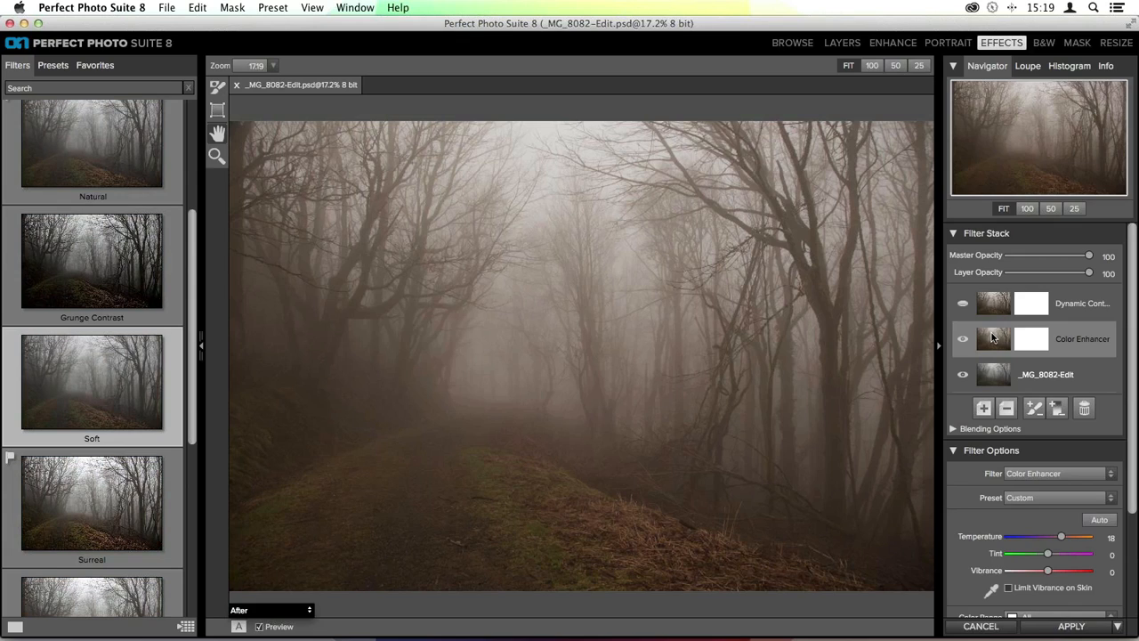
{"action": "left_click", "coordinate": [1007, 409]}
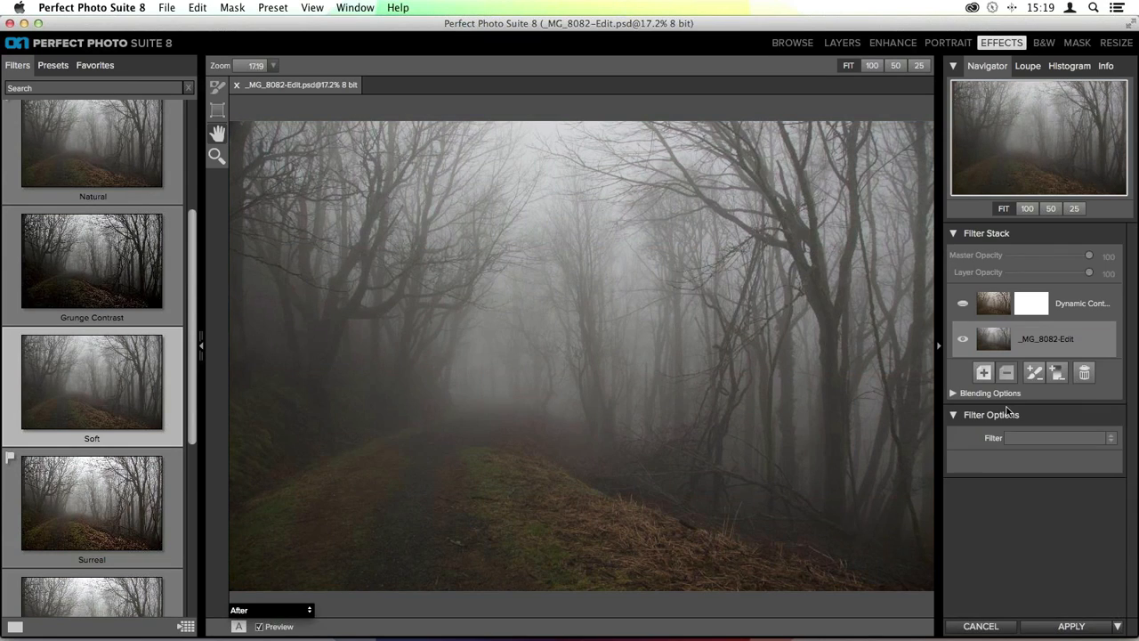
{"action": "left_click", "coordinate": [1001, 306]}
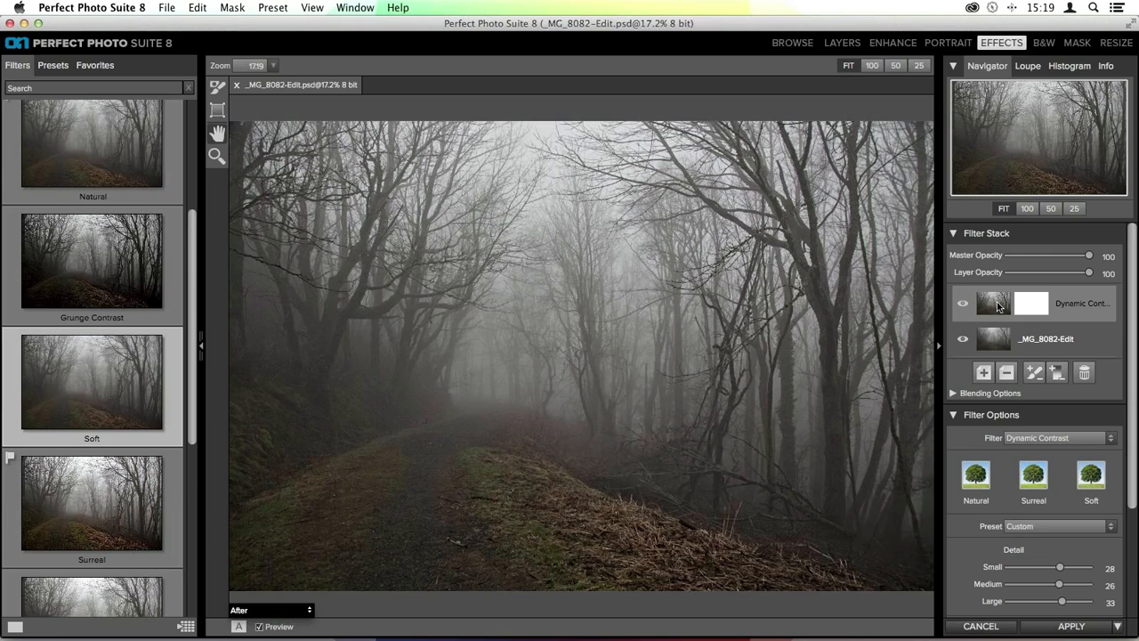
Auto-adjust the Dynamic Contrast filter's tones, refine them to whites 58 and blacks 13, and raise the vibrance moderately.
{"action": "scroll", "coordinate": [994, 295], "scroll_direction": "down", "scroll_amount": 2}
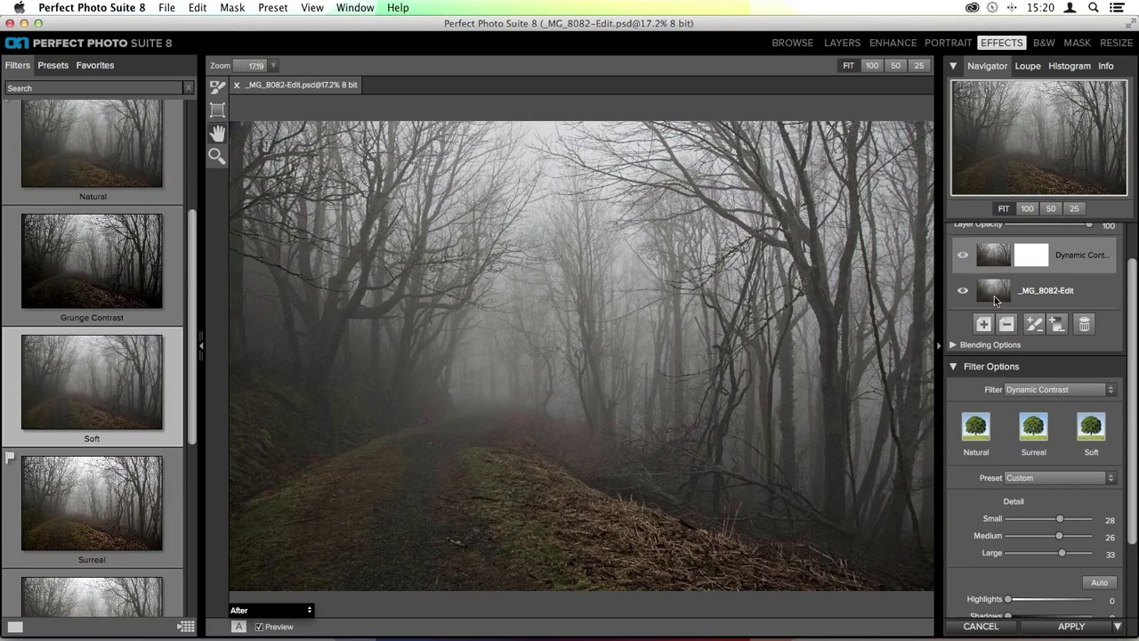
{"action": "scroll", "coordinate": [995, 296], "scroll_direction": "down", "scroll_amount": 4}
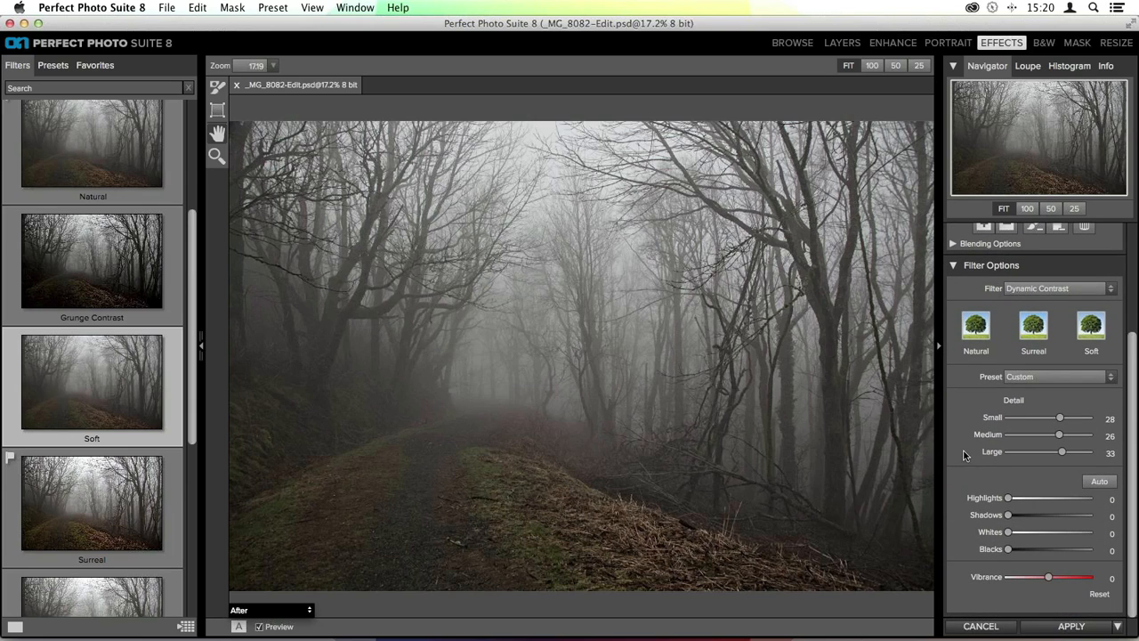
{"action": "scroll", "coordinate": [992, 308], "scroll_direction": "up", "scroll_amount": 6}
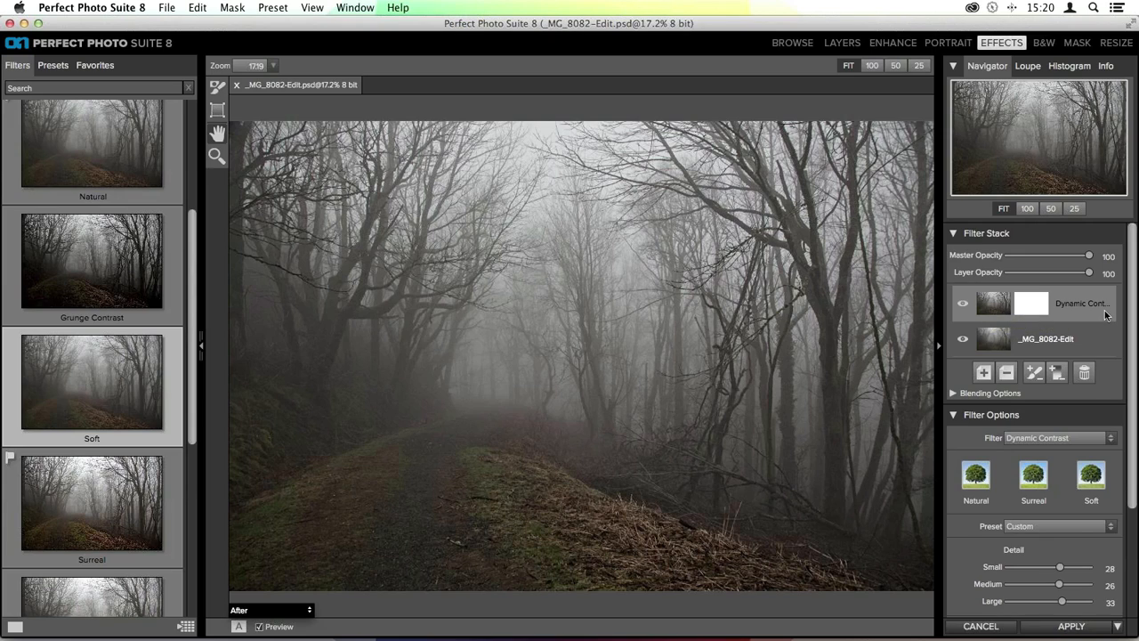
{"action": "scroll", "coordinate": [1057, 329], "scroll_direction": "down", "scroll_amount": 5}
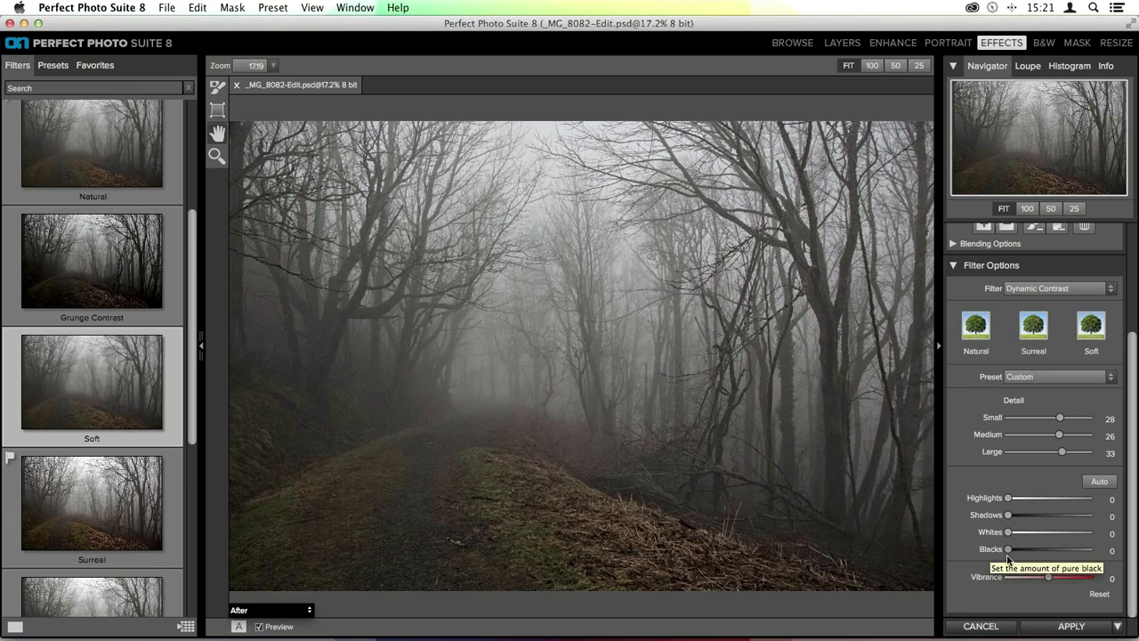
{"action": "left_click", "coordinate": [1103, 485]}
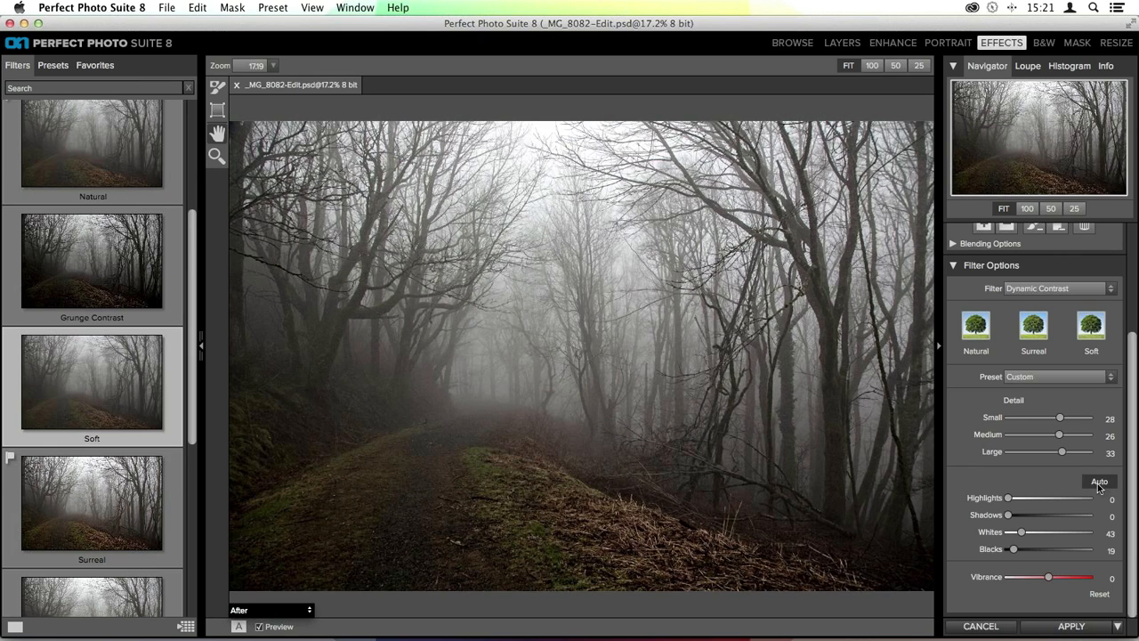
{"action": "left_click_drag", "start_coordinate": [1023, 537], "coordinate": [1061, 540]}
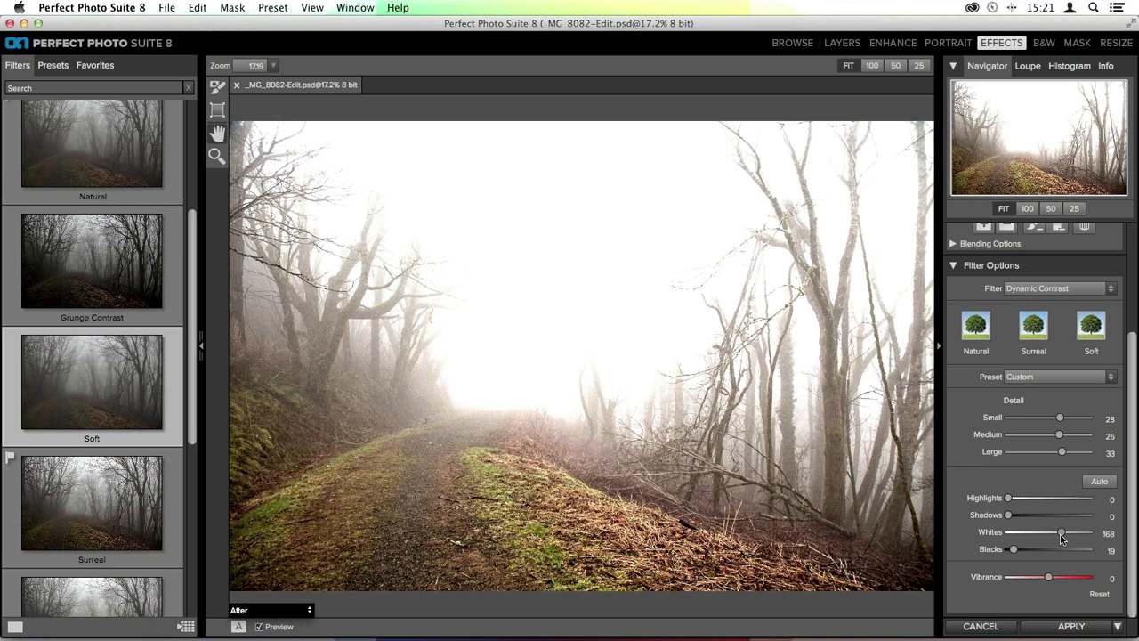
{"action": "left_click_drag", "start_coordinate": [1061, 538], "coordinate": [1010, 550]}
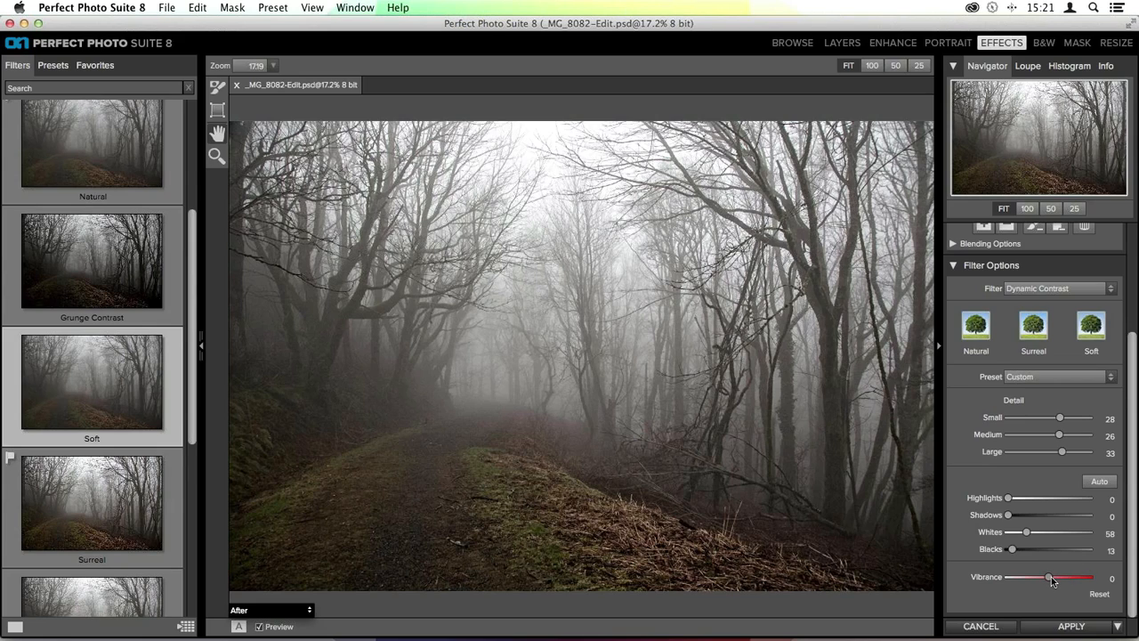
{"action": "left_click_drag", "start_coordinate": [1050, 578], "coordinate": [1065, 584]}
Add an Adjustable Gradient filter layer above Dynamic Contrast and review its tone, color and glow options.
{"action": "scroll", "coordinate": [1065, 583], "scroll_direction": "up", "scroll_amount": 4}
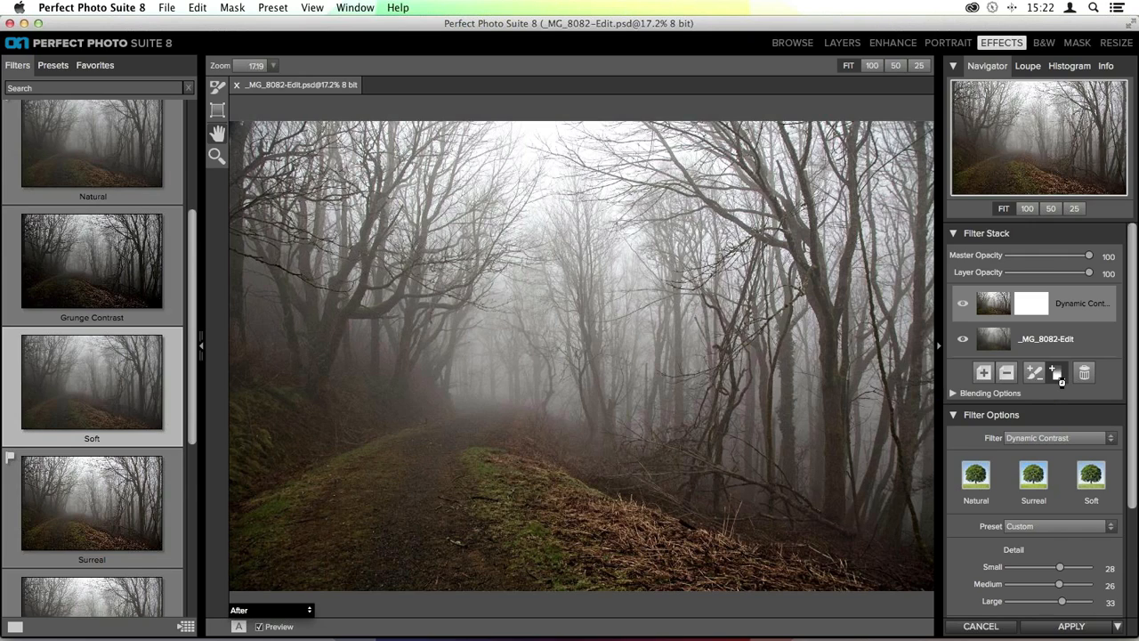
{"action": "left_click", "coordinate": [1057, 374]}
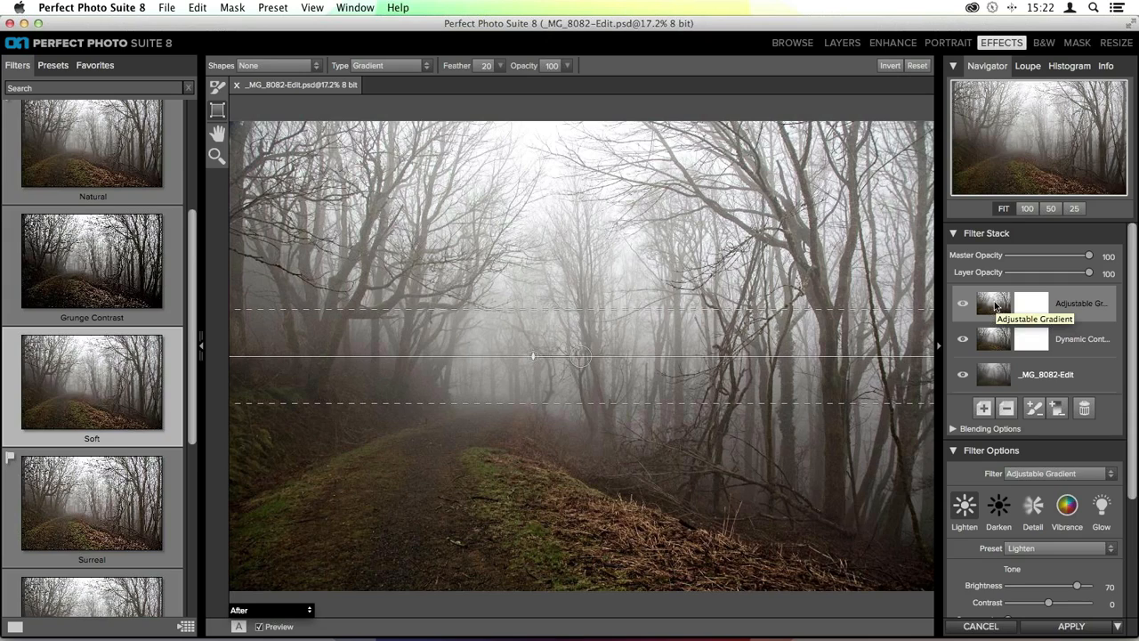
{"action": "scroll", "coordinate": [1062, 416], "scroll_direction": "down", "scroll_amount": 2}
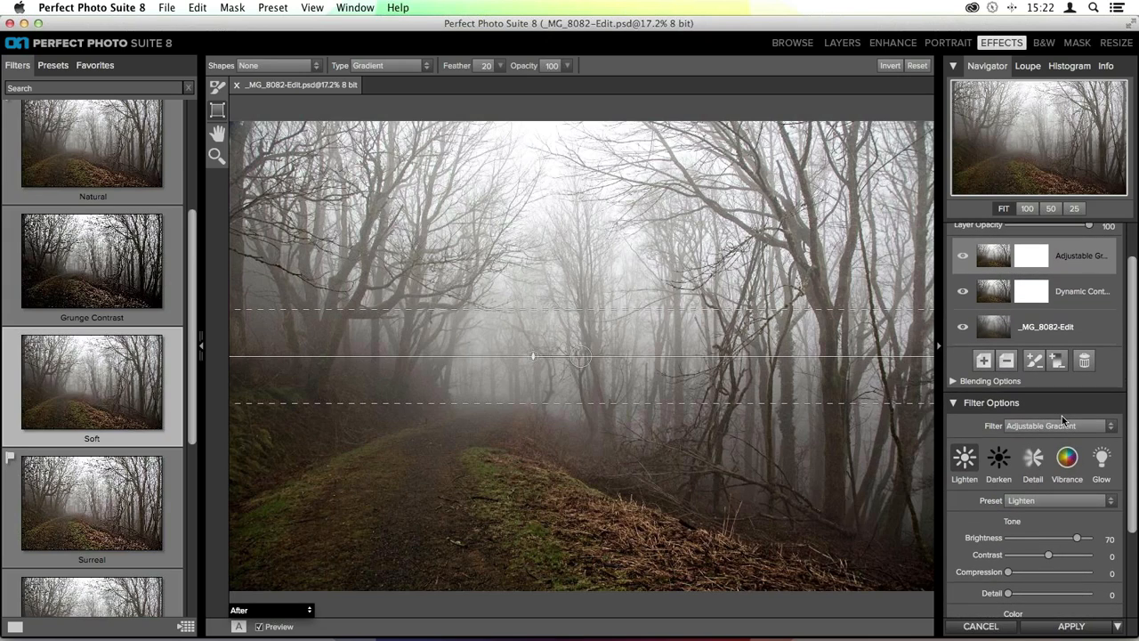
{"action": "scroll", "coordinate": [1062, 417], "scroll_direction": "down", "scroll_amount": 5}
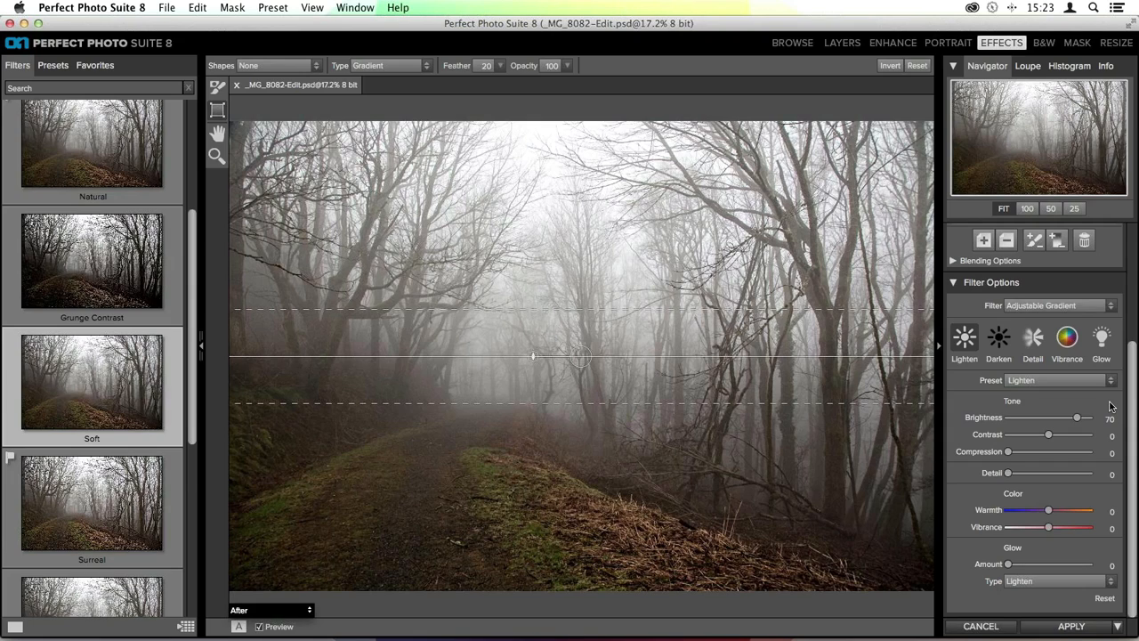
Move the Adjustable Gradient down over the path and tilt it to slope down to the right along the bank's edge.
{"action": "scroll", "coordinate": [1110, 406], "scroll_direction": "up", "scroll_amount": 4}
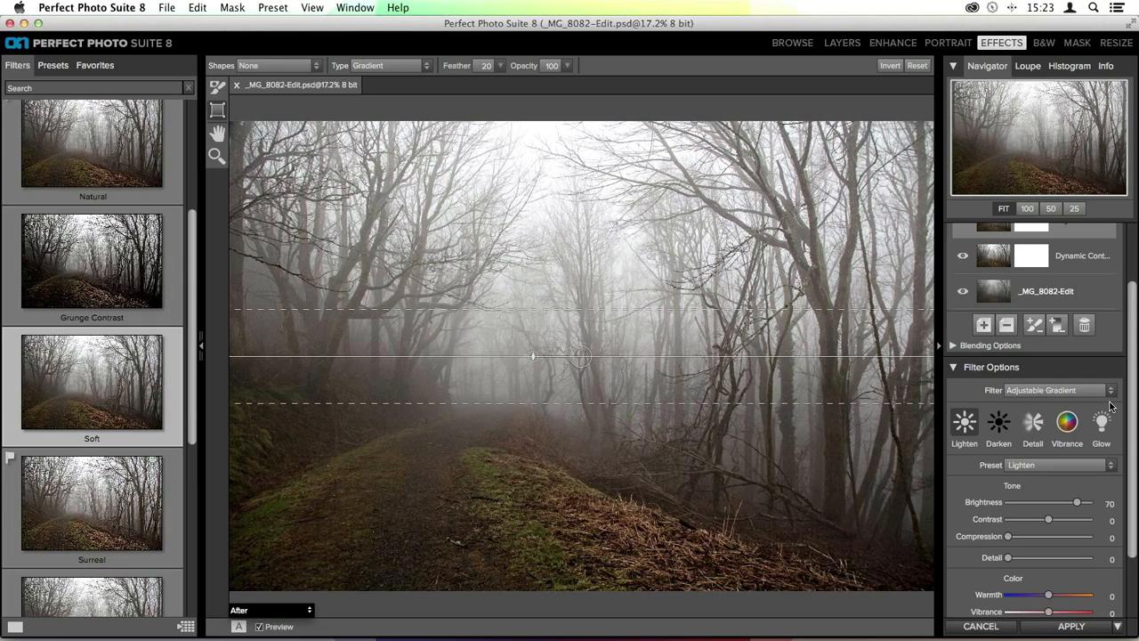
{"action": "scroll", "coordinate": [1110, 405], "scroll_direction": "down", "scroll_amount": 2}
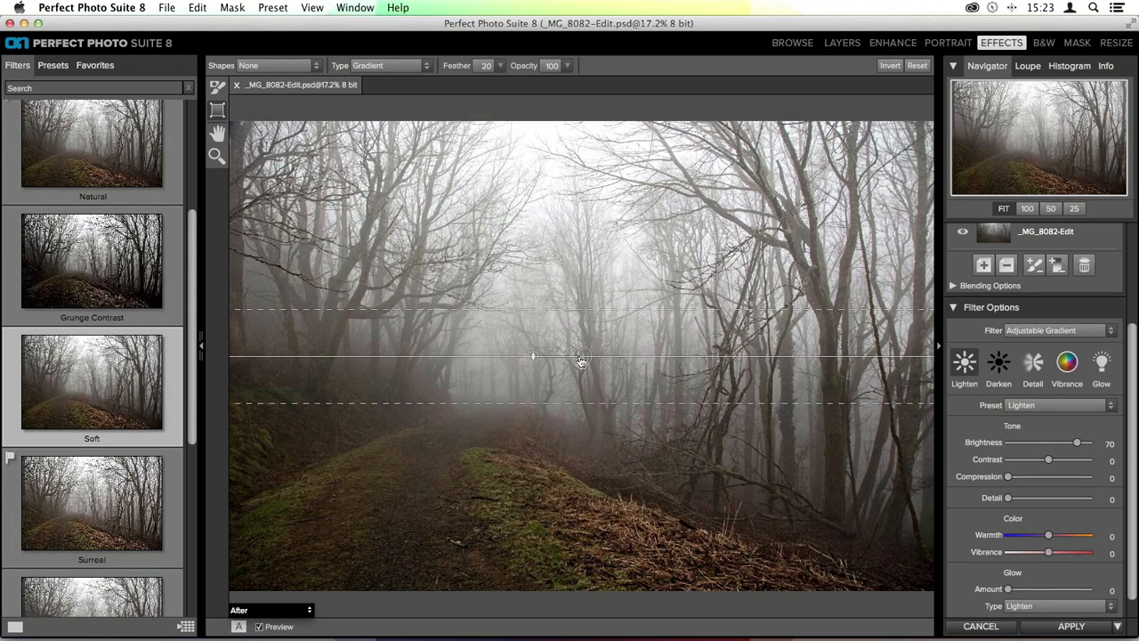
{"action": "left_click_drag", "start_coordinate": [581, 361], "coordinate": [585, 447]}
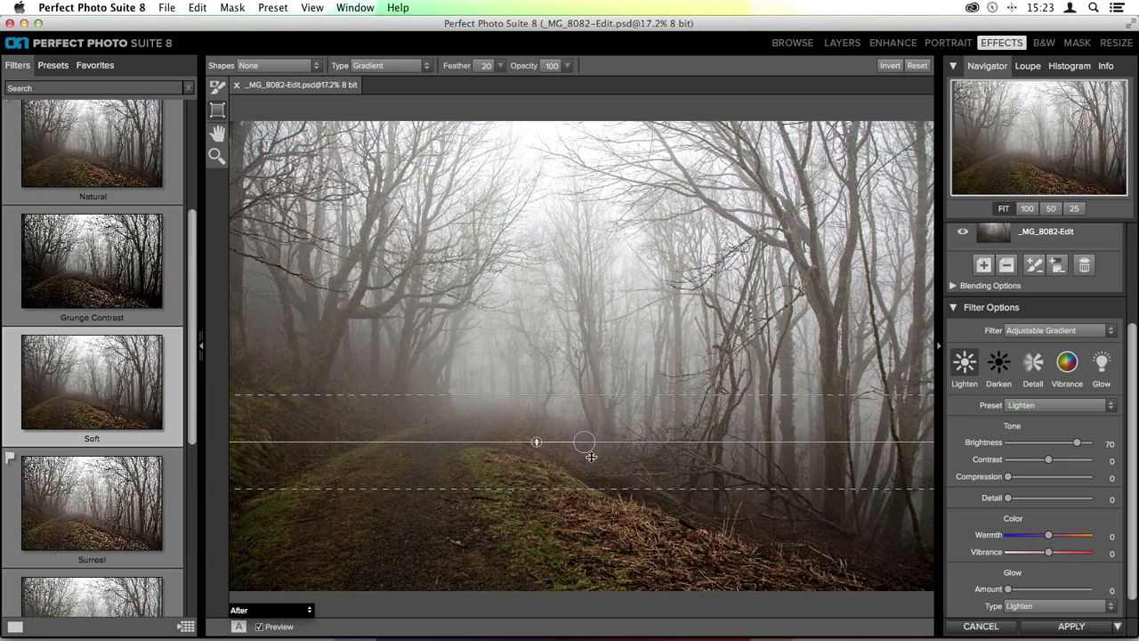
{"action": "left_click_drag", "start_coordinate": [585, 443], "coordinate": [580, 400]}
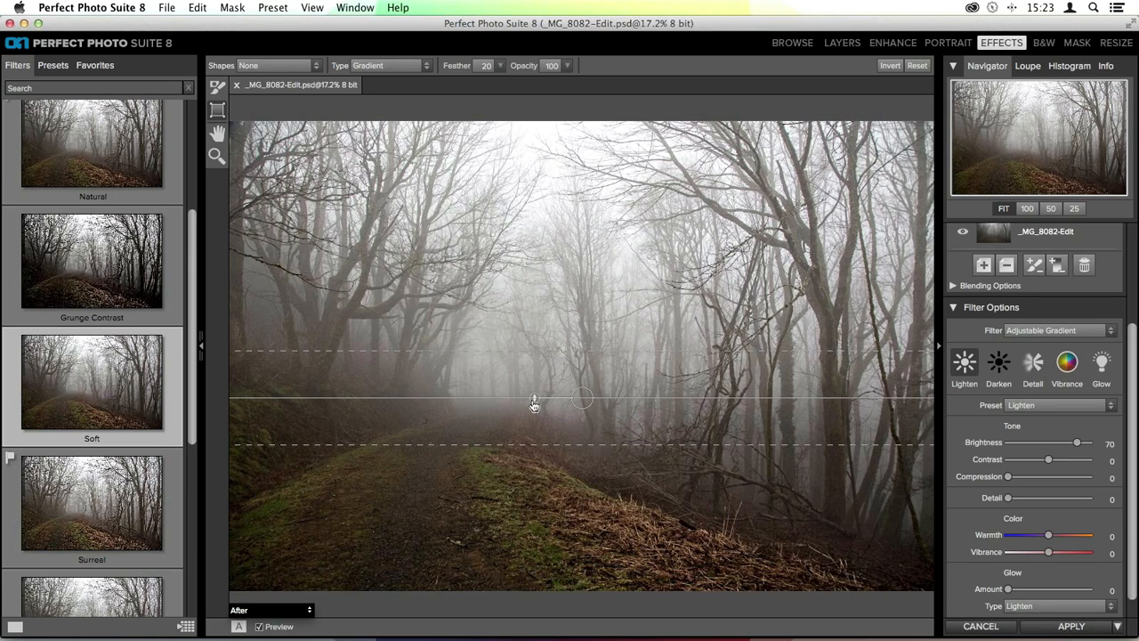
{"action": "left_click_drag", "start_coordinate": [534, 388], "coordinate": [703, 432]}
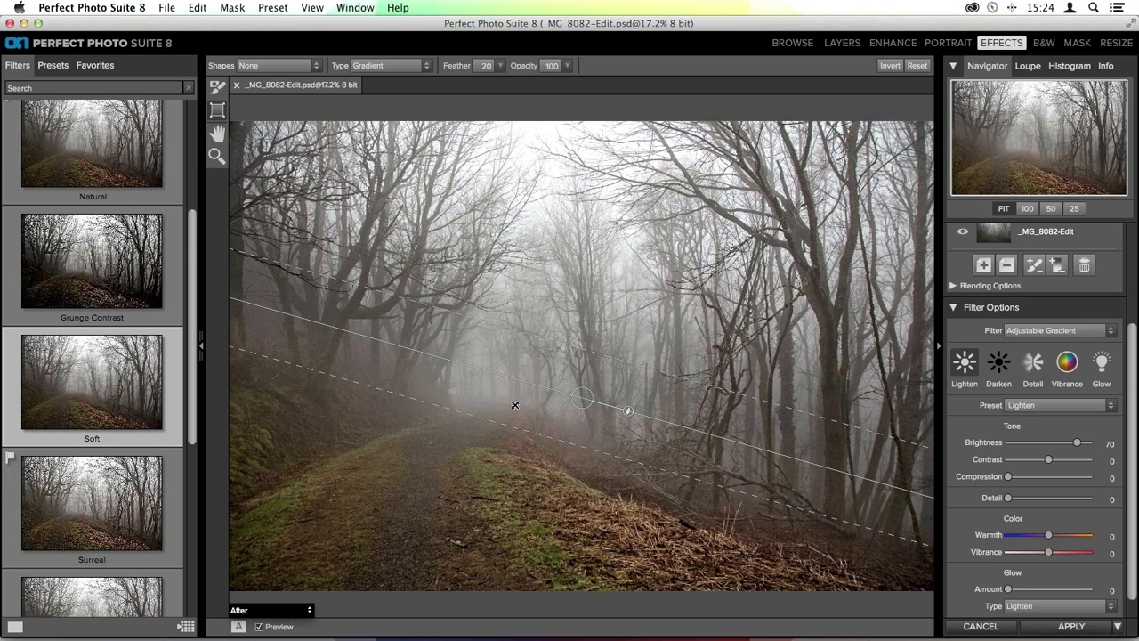
{"action": "left_click_drag", "start_coordinate": [570, 388], "coordinate": [614, 469]}
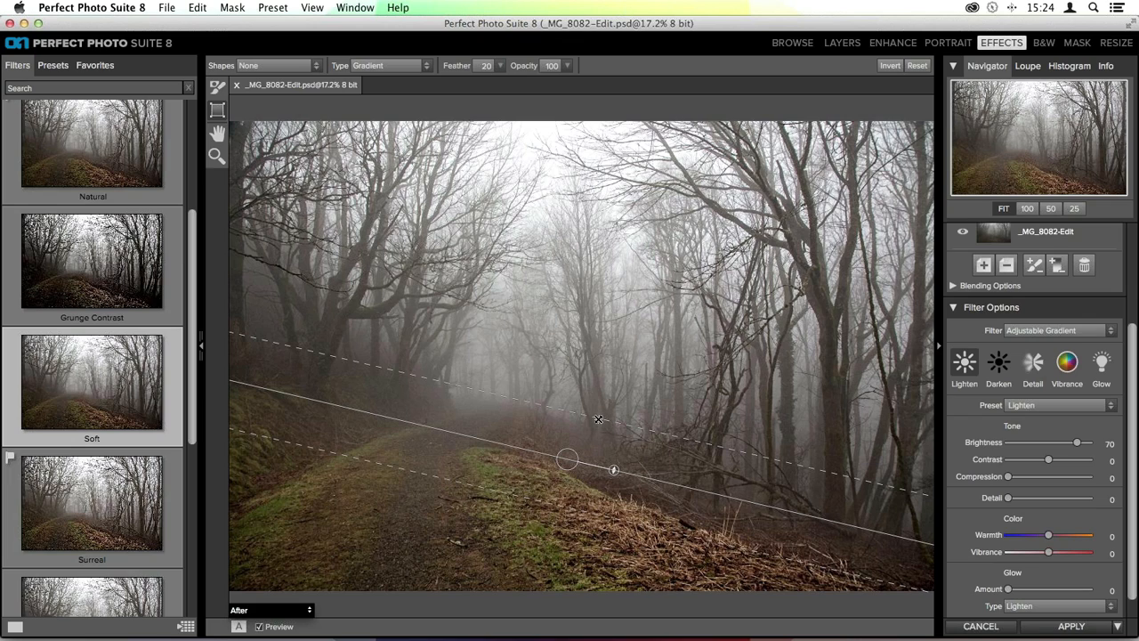
Widen the gradient's transition to a feather of 48 and shift its center slightly lower on the bank.
{"action": "left_click_drag", "start_coordinate": [598, 419], "coordinate": [611, 298]}
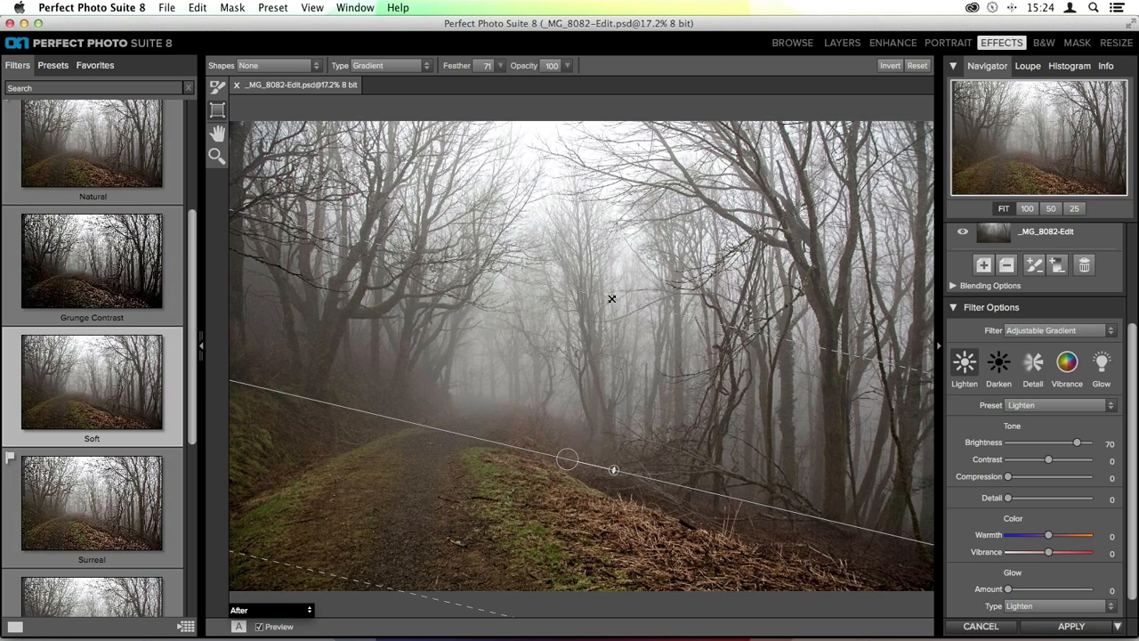
{"action": "left_click_drag", "start_coordinate": [612, 299], "coordinate": [594, 356]}
{"action": "left_click_drag", "start_coordinate": [592, 356], "coordinate": [592, 350]}
{"action": "left_click_drag", "start_coordinate": [567, 461], "coordinate": [588, 488]}
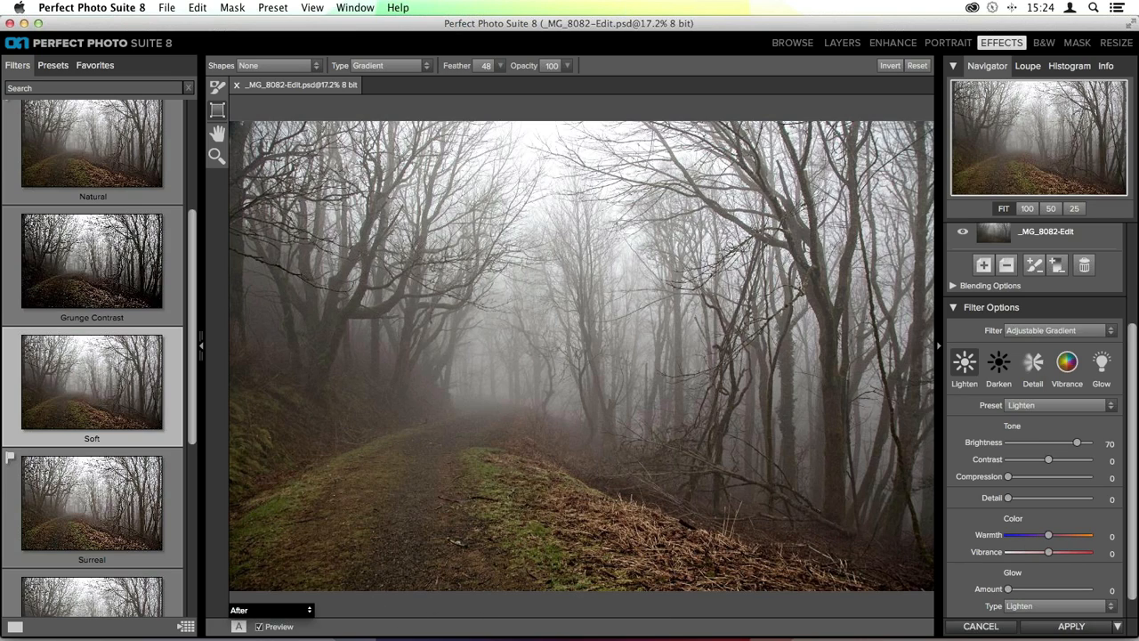
Set the Adjustable Gradient's brightness to 16, contrast to 23, warmth to 11 and vibrance to 18.
{"action": "scroll", "coordinate": [1094, 470], "scroll_direction": "down", "scroll_amount": 2}
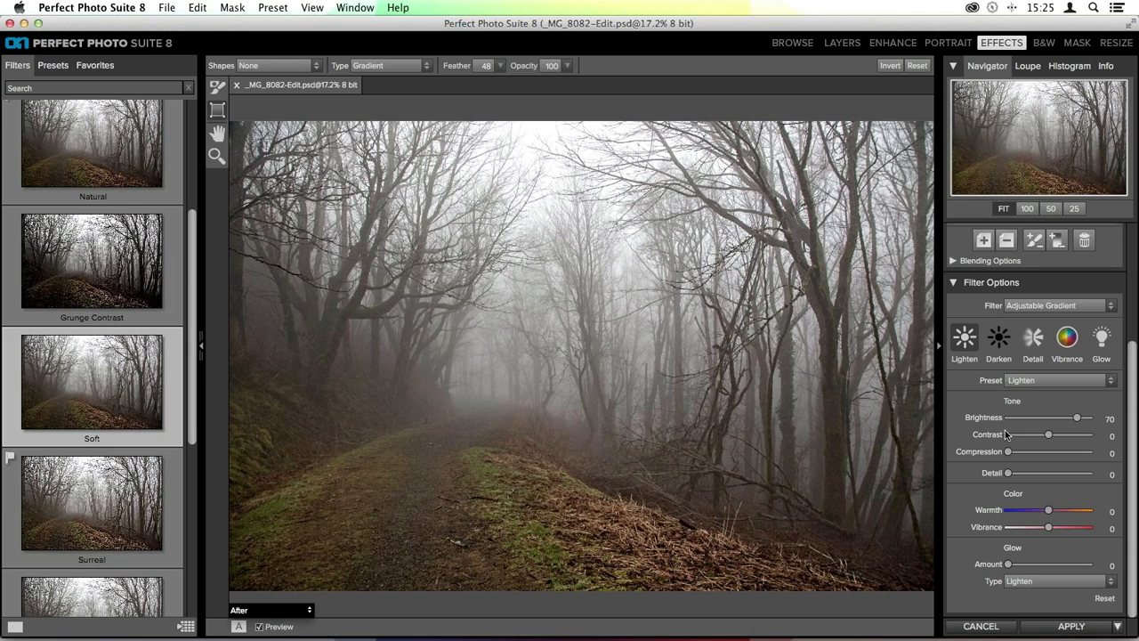
{"action": "left_click_drag", "start_coordinate": [1079, 422], "coordinate": [1056, 423]}
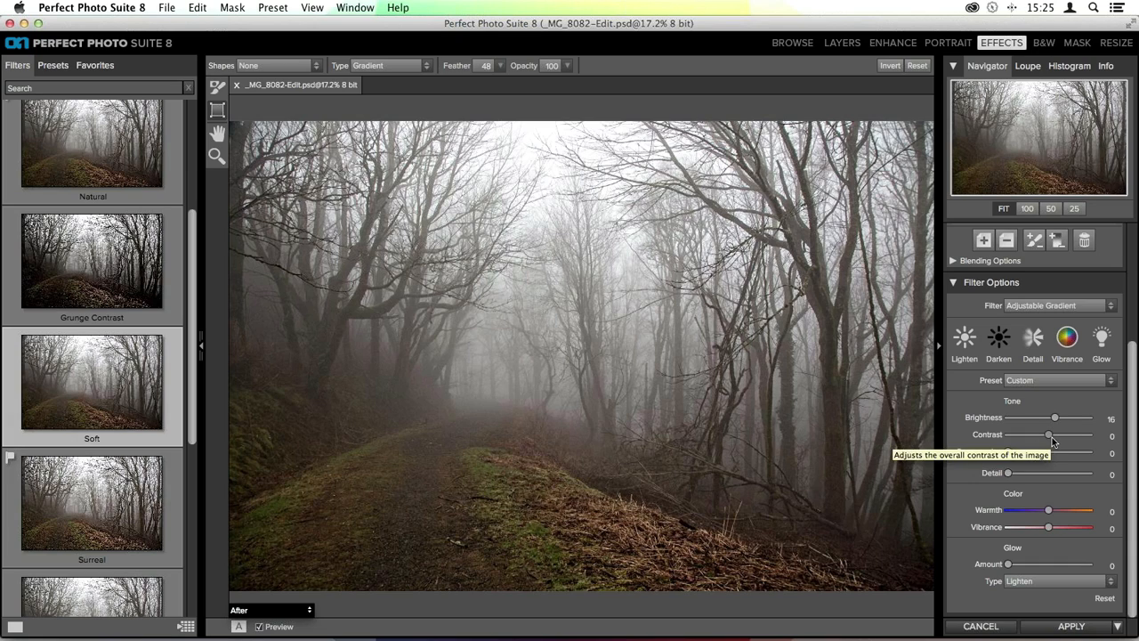
{"action": "left_click_drag", "start_coordinate": [1051, 435], "coordinate": [1058, 442]}
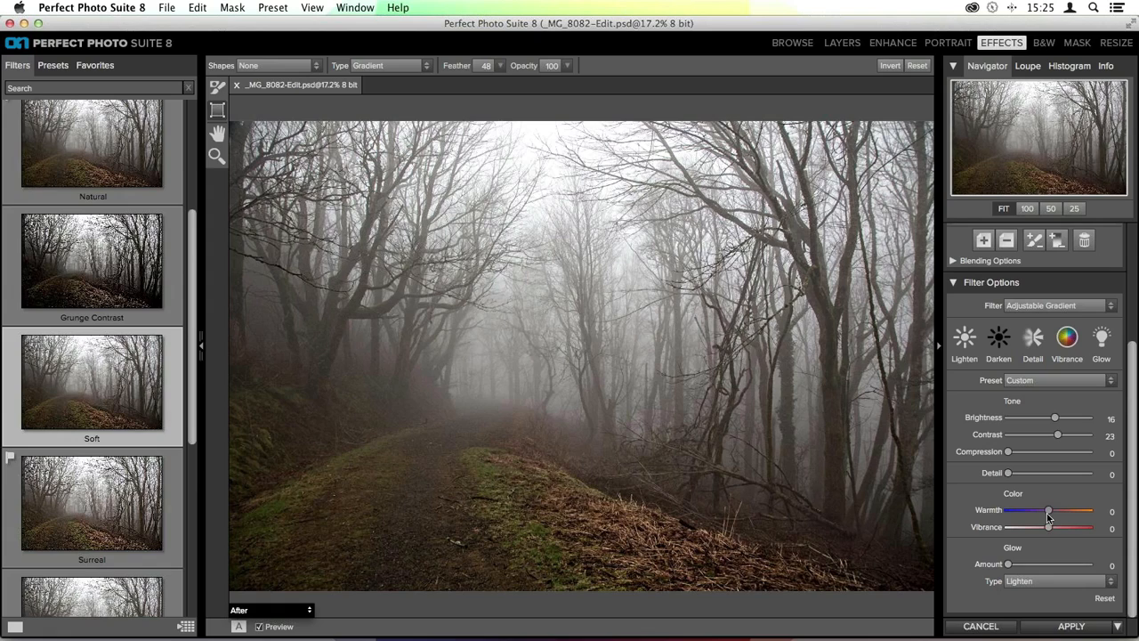
{"action": "left_click_drag", "start_coordinate": [1049, 516], "coordinate": [1054, 516]}
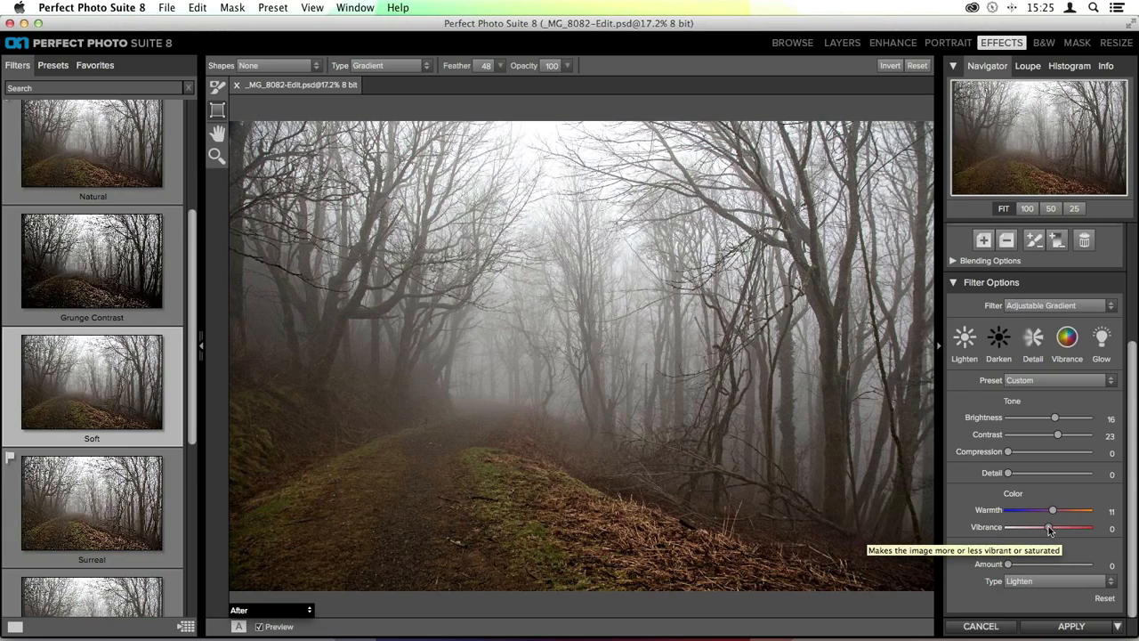
{"action": "left_click_drag", "start_coordinate": [1050, 527], "coordinate": [1057, 531]}
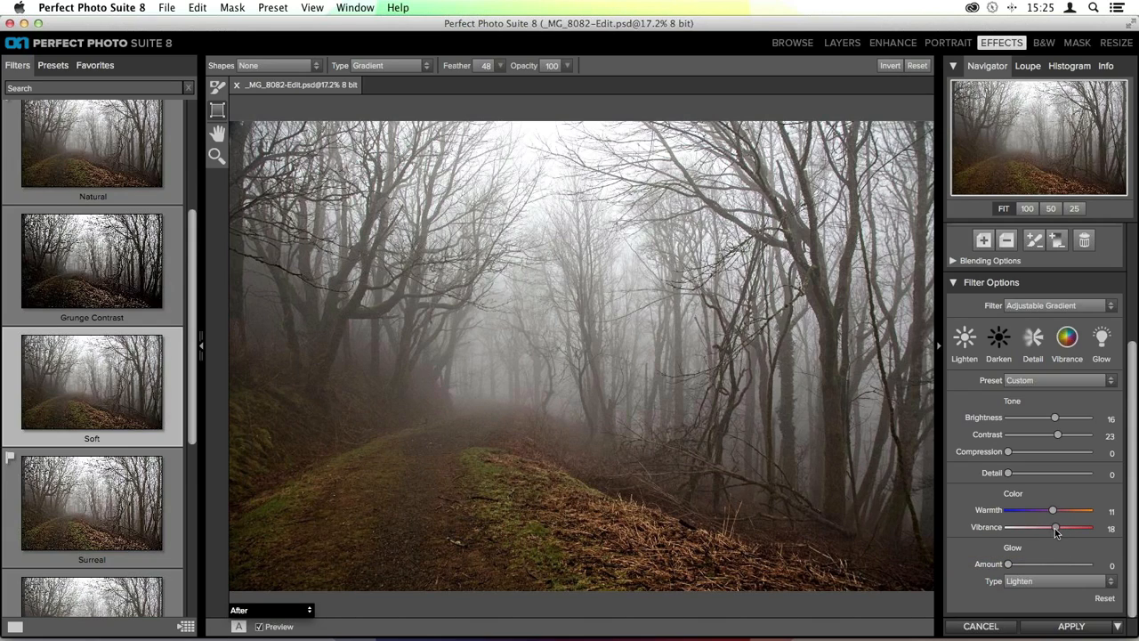
Apply the filter stack to the forest photo and return to Lightroom.
{"action": "scroll", "coordinate": [1077, 549], "scroll_direction": "up", "scroll_amount": 4}
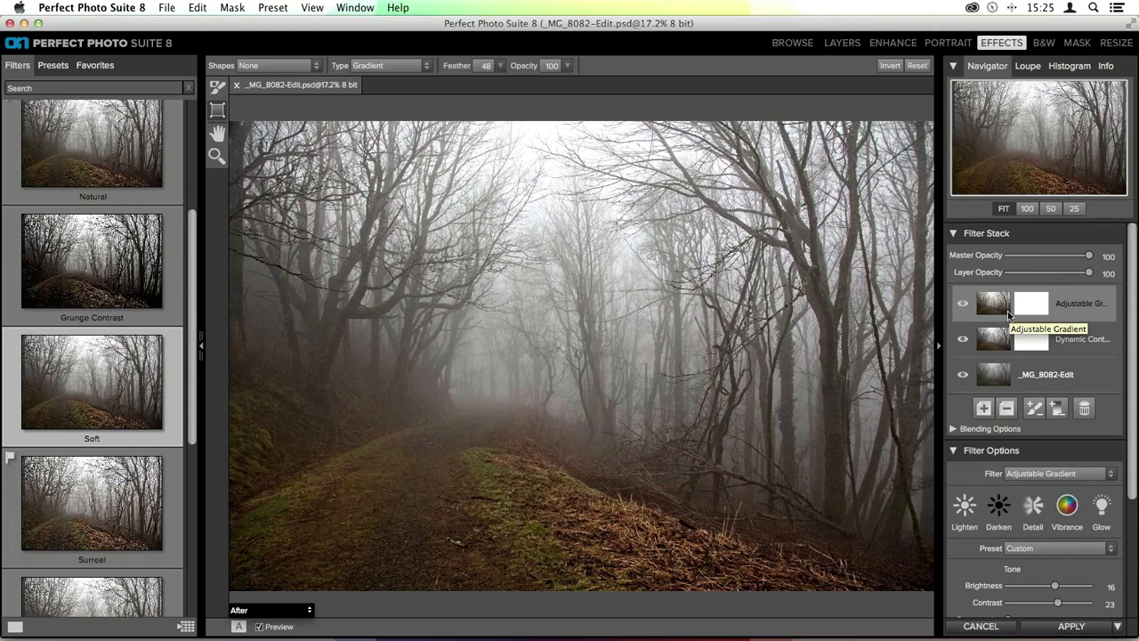
{"action": "mouse_move", "coordinate": [486, 429]}
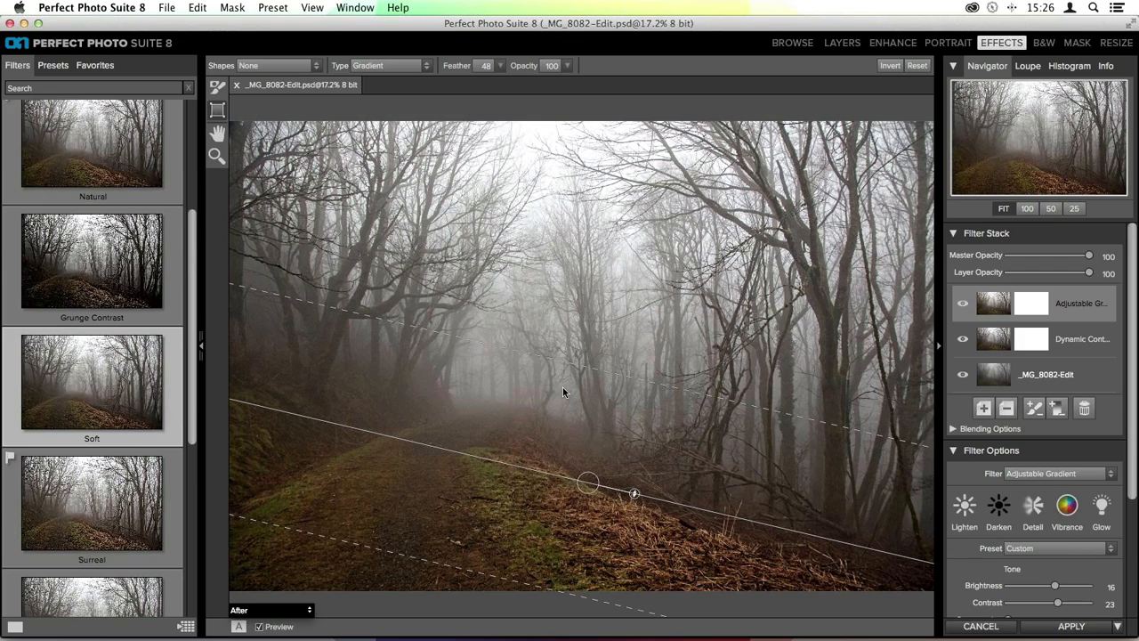
{"action": "left_click", "coordinate": [1071, 627]}
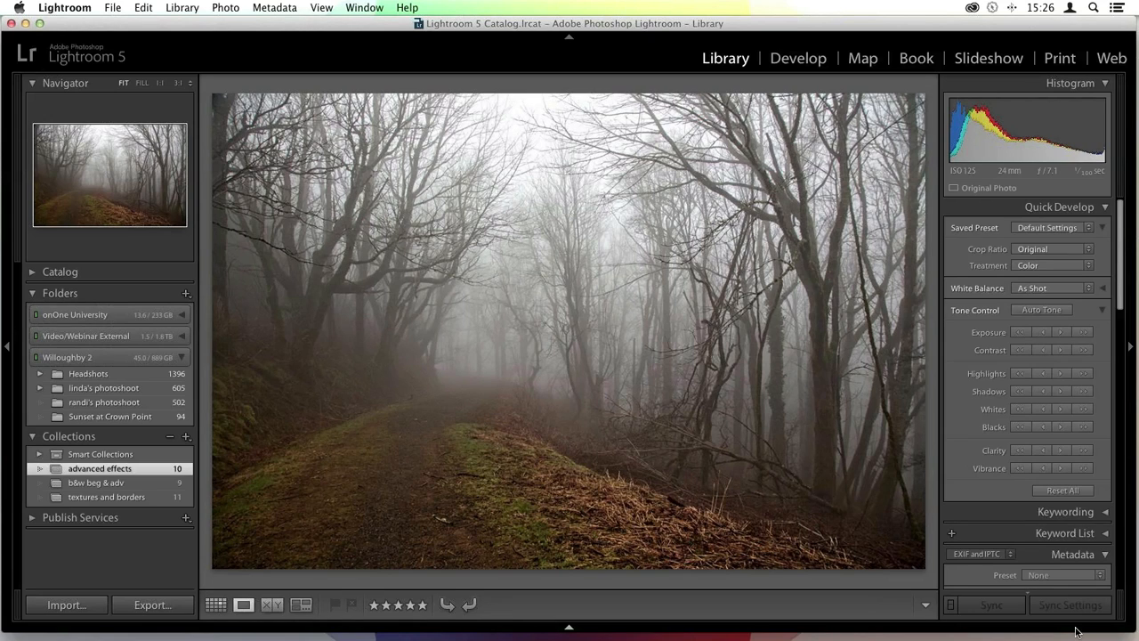
Compare the edited forest photo with its original at full view in Lightroom, ending in the thumbnail grid.
{"action": "key", "text": "g"}
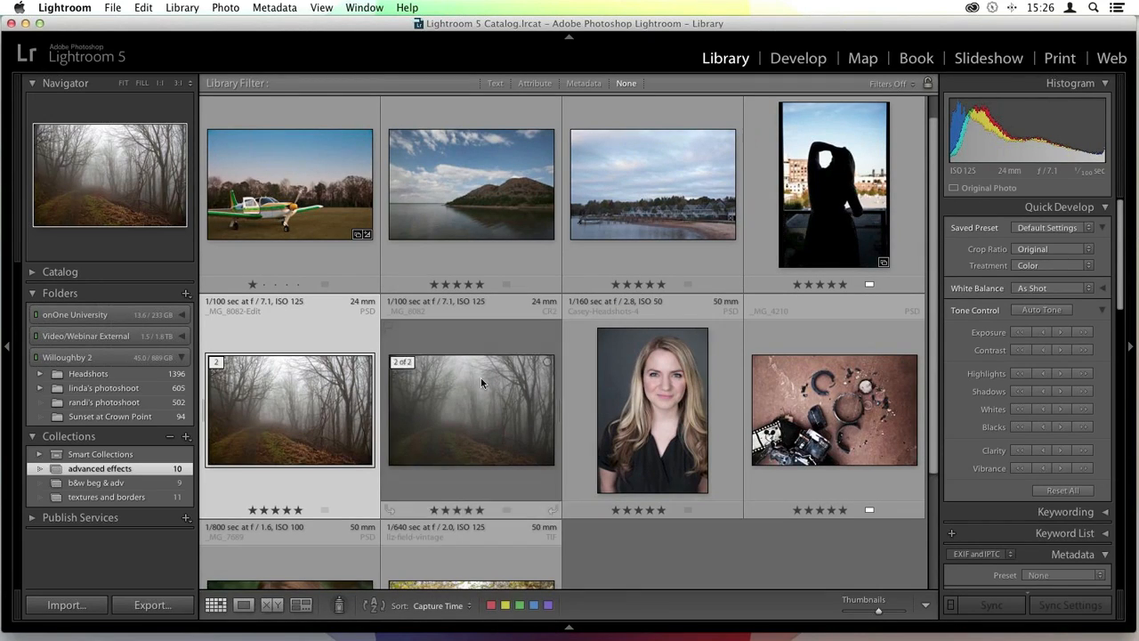
{"action": "double_click", "coordinate": [281, 441]}
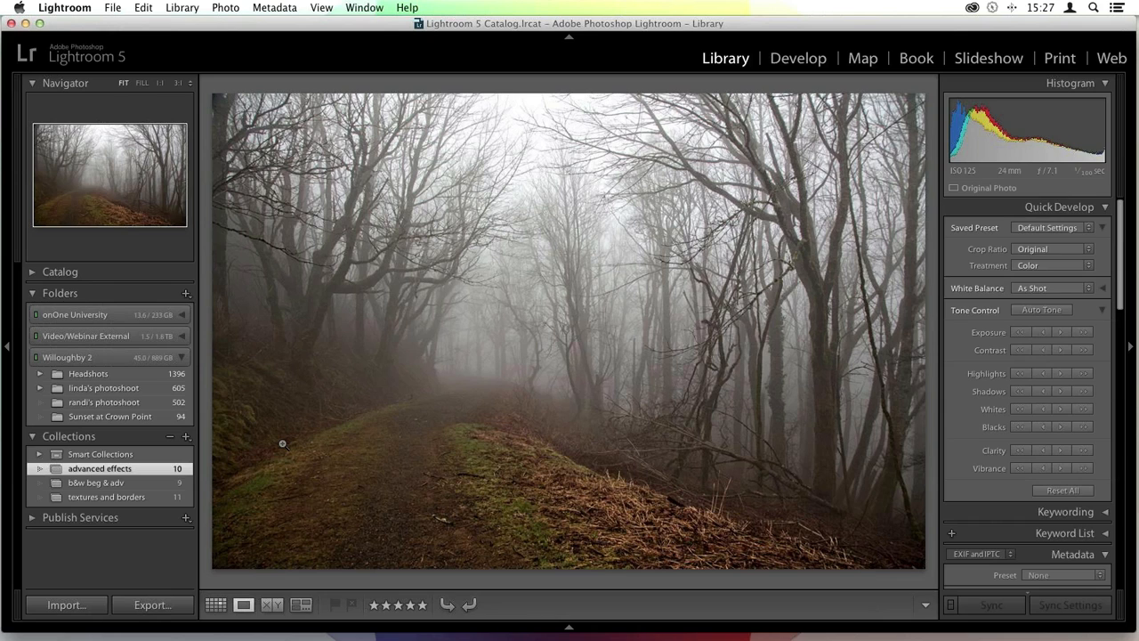
{"action": "key", "text": "Right"}
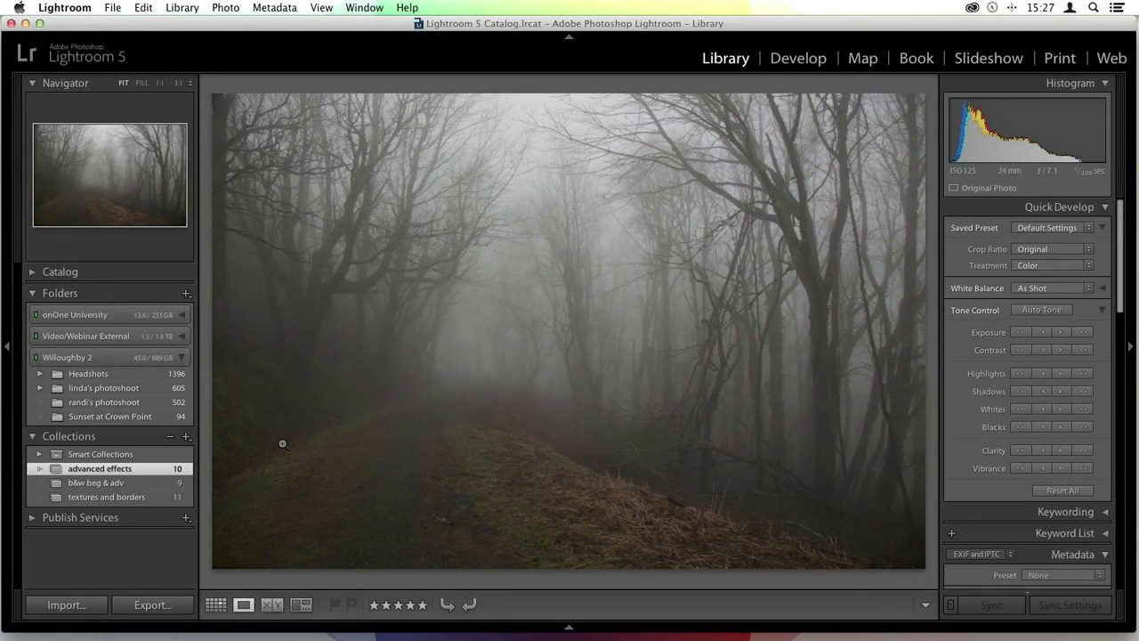
{"action": "key", "text": "Right"}
{"action": "key", "text": "Right"}
{"action": "key", "text": "Right"}
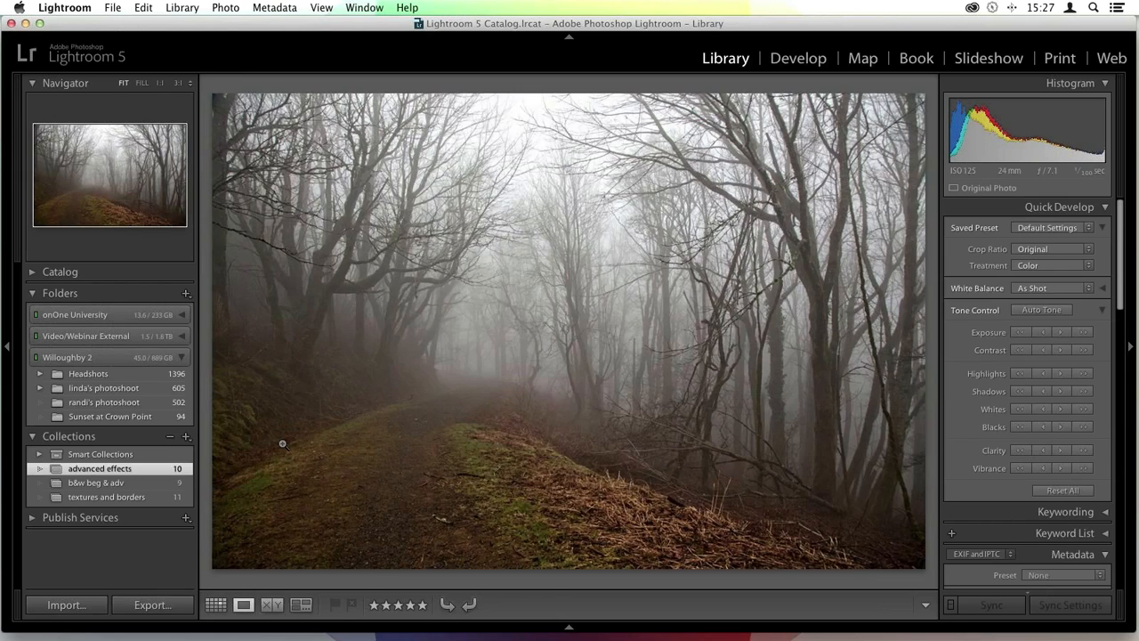
{"action": "key", "text": "g"}
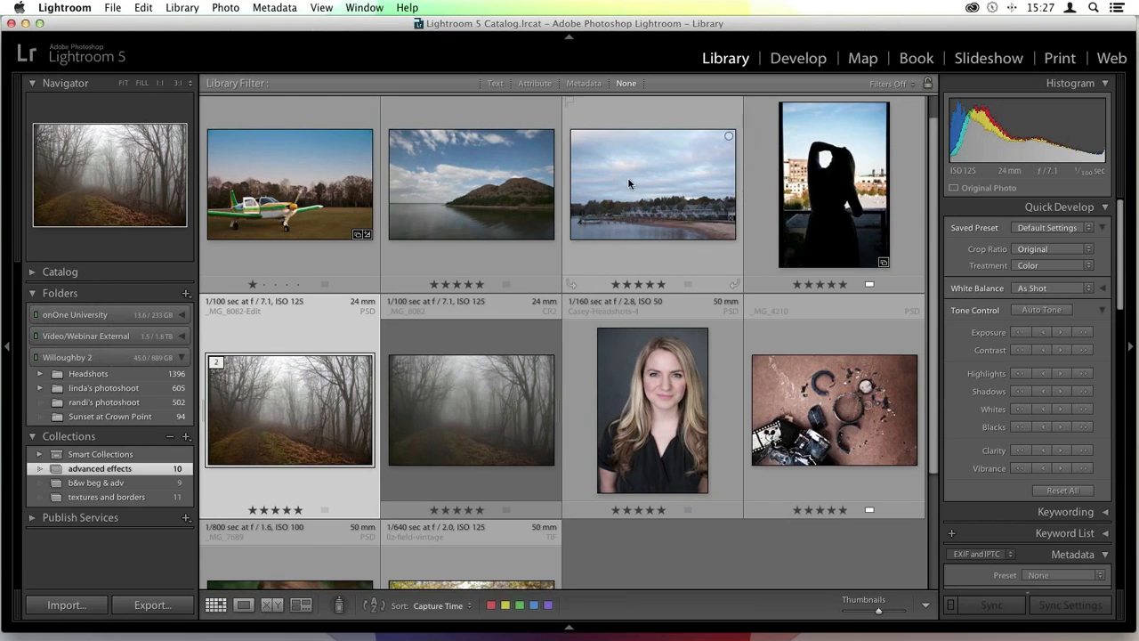
Open the effects-6 lake photo in Perfect Effects 8 as an 8-bit PSD copy with Lightroom adjustments.
{"action": "left_click", "coordinate": [453, 205]}
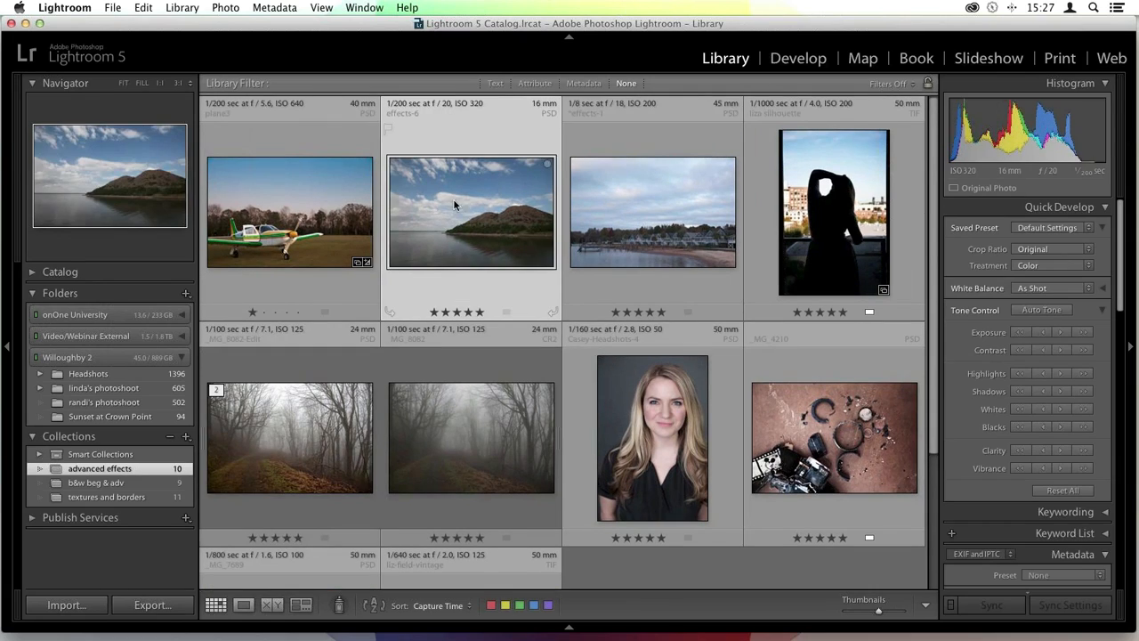
{"action": "right_click", "coordinate": [430, 231]}
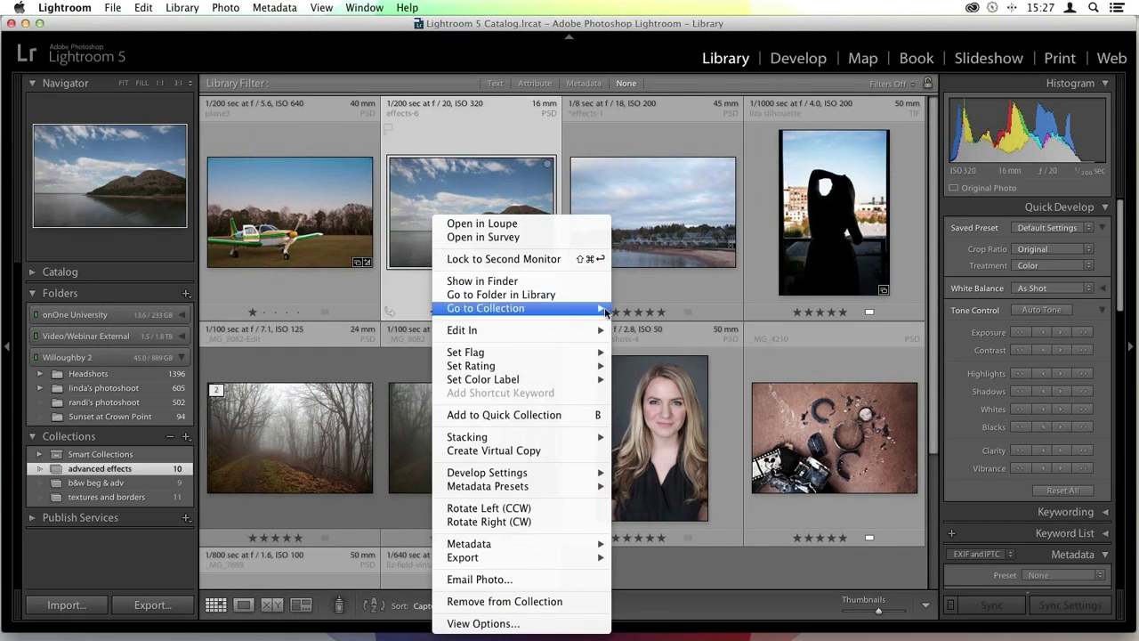
{"action": "mouse_move", "coordinate": [602, 332]}
{"action": "left_click", "coordinate": [672, 393]}
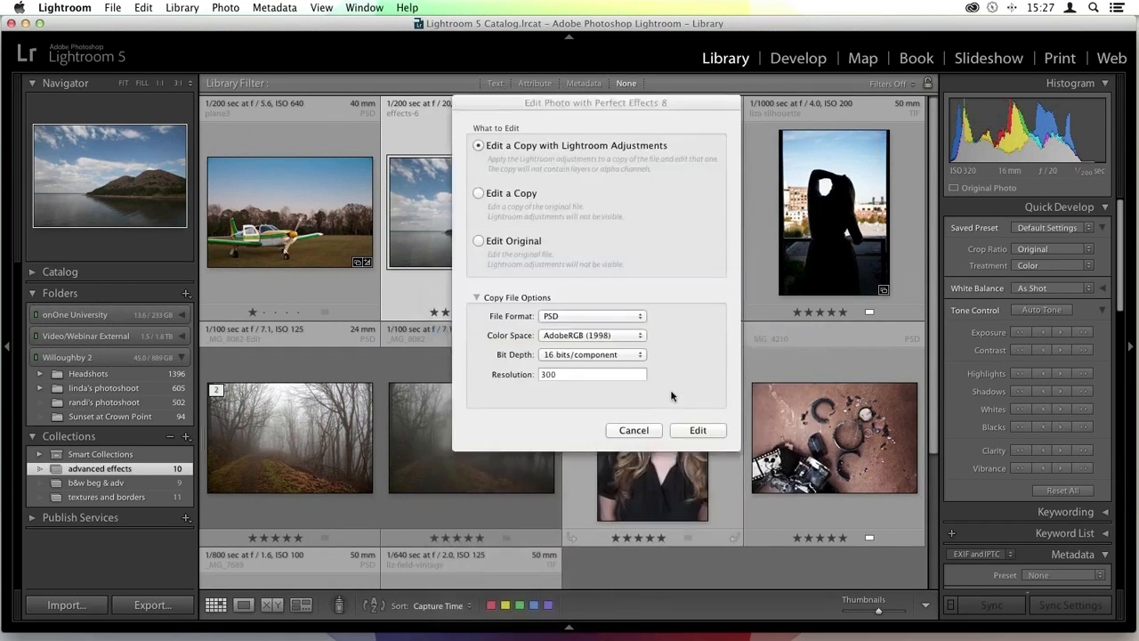
{"action": "left_click", "coordinate": [575, 354]}
{"action": "left_click", "coordinate": [578, 368]}
{"action": "left_click", "coordinate": [703, 433]}
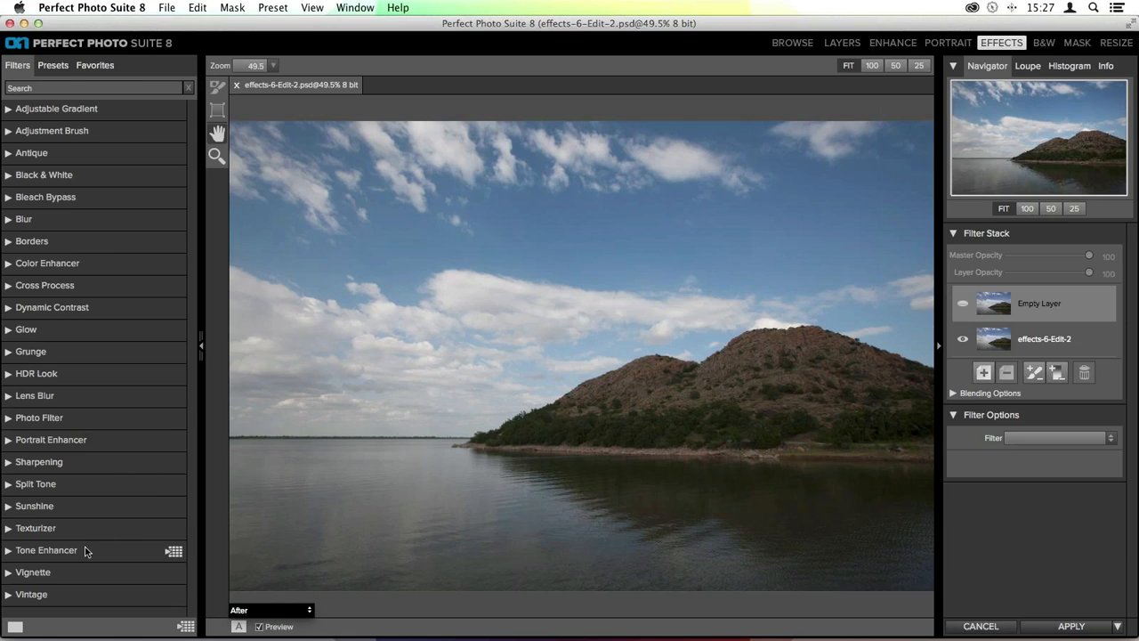
Browse the Texturizer presets and apply the Recycled one to the lake photo.
{"action": "left_click", "coordinate": [31, 528]}
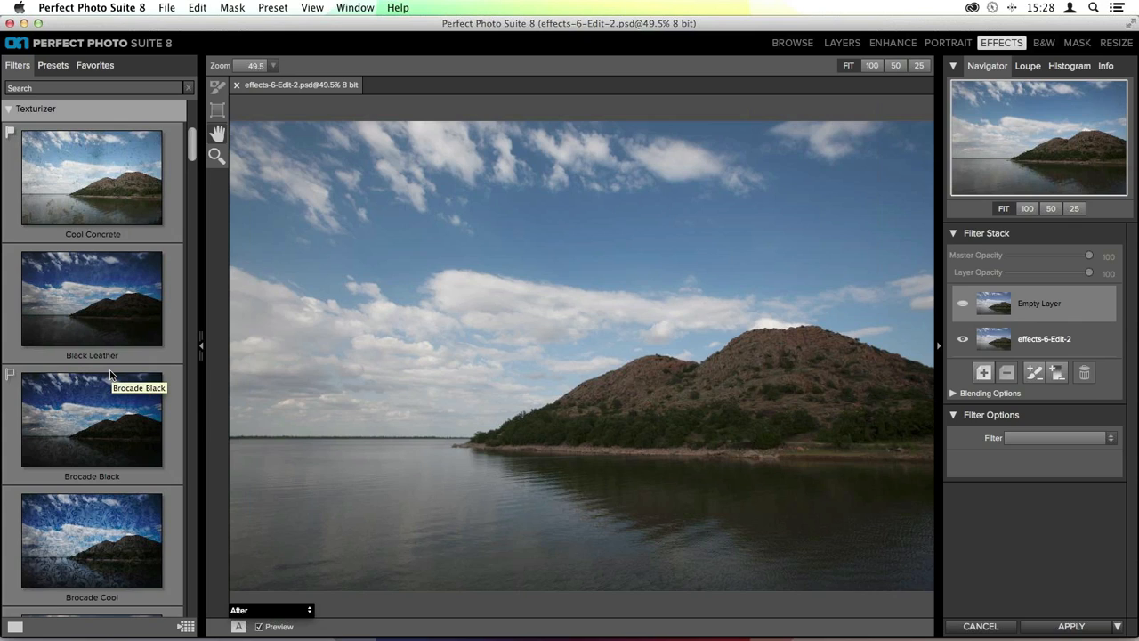
{"action": "scroll", "coordinate": [111, 375], "scroll_direction": "down", "scroll_amount": 14}
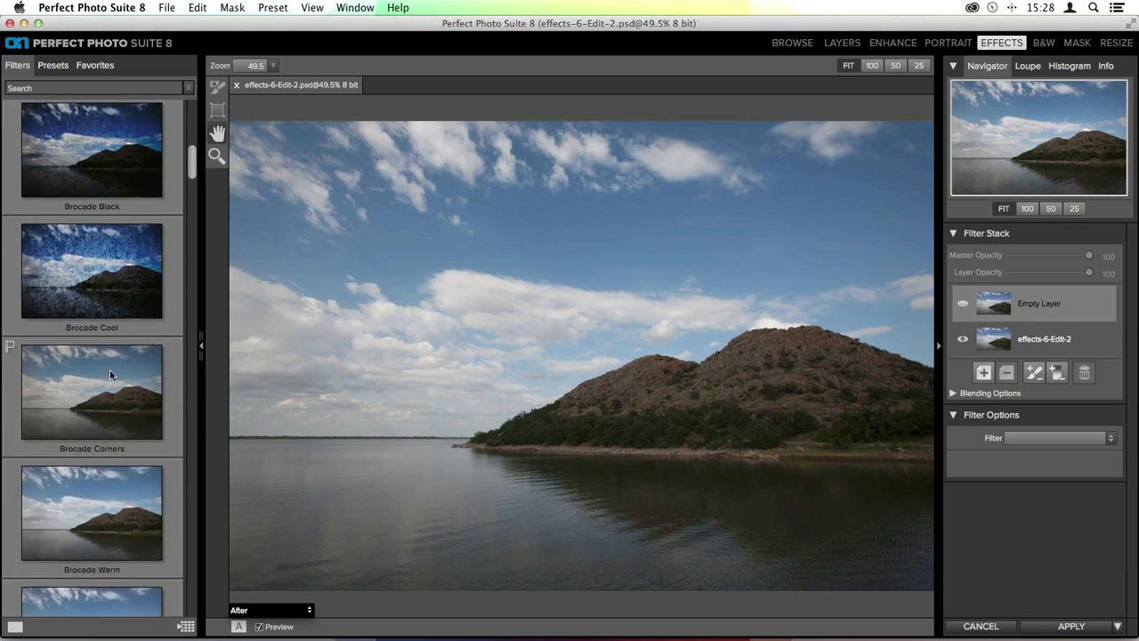
{"action": "scroll", "coordinate": [111, 374], "scroll_direction": "down", "scroll_amount": 6}
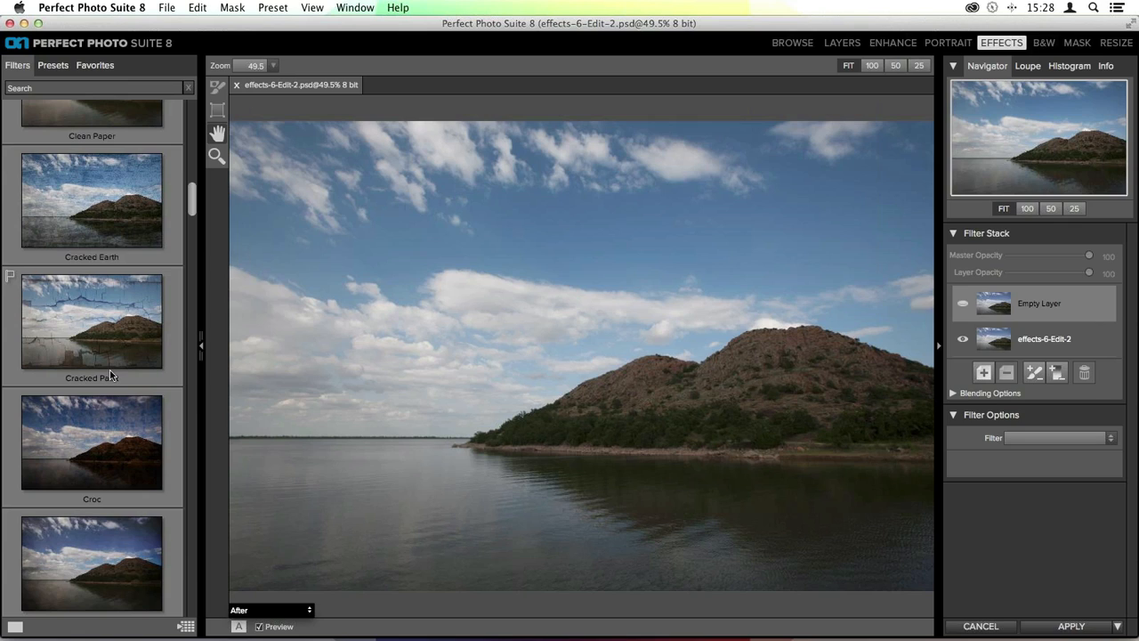
{"action": "scroll", "coordinate": [100, 293], "scroll_direction": "down", "scroll_amount": 4}
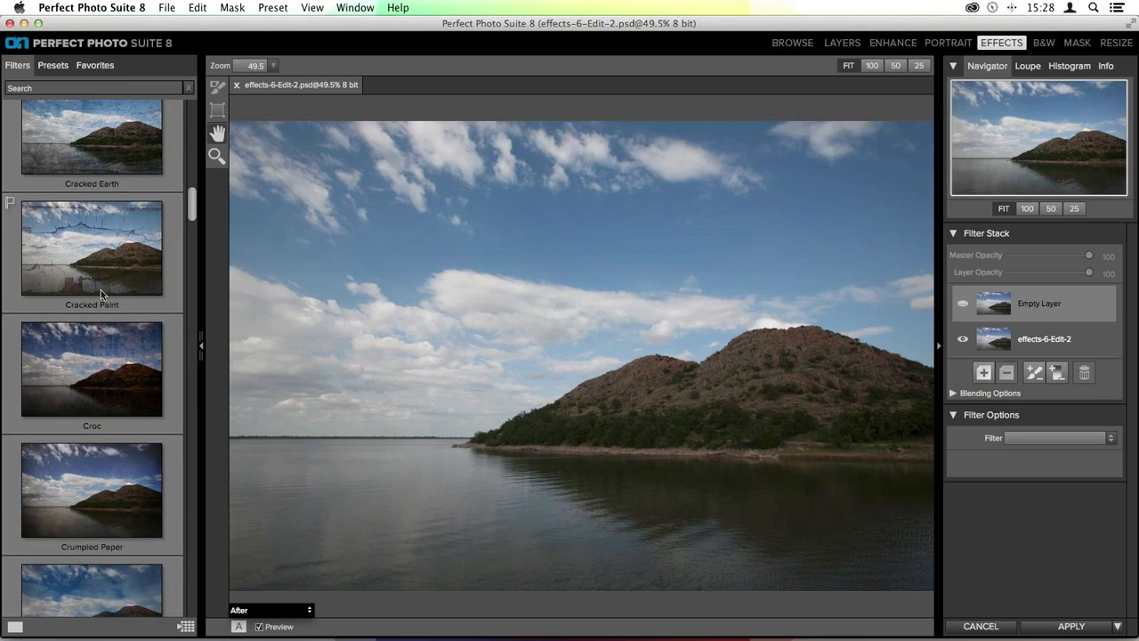
{"action": "scroll", "coordinate": [100, 289], "scroll_direction": "down", "scroll_amount": 6}
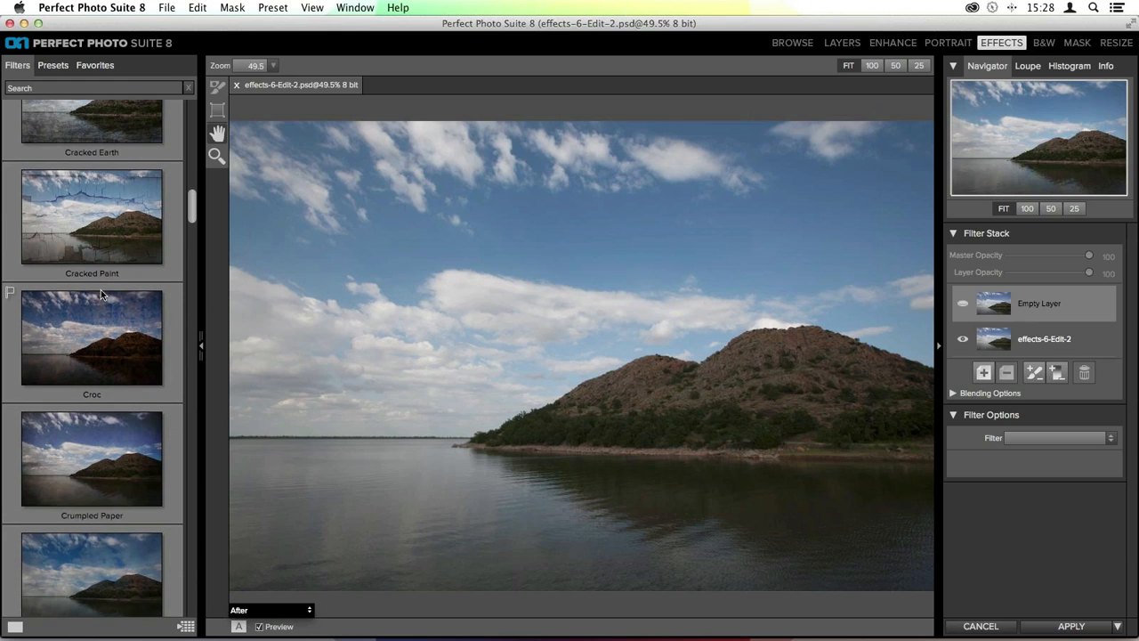
{"action": "scroll", "coordinate": [101, 289], "scroll_direction": "down", "scroll_amount": 8}
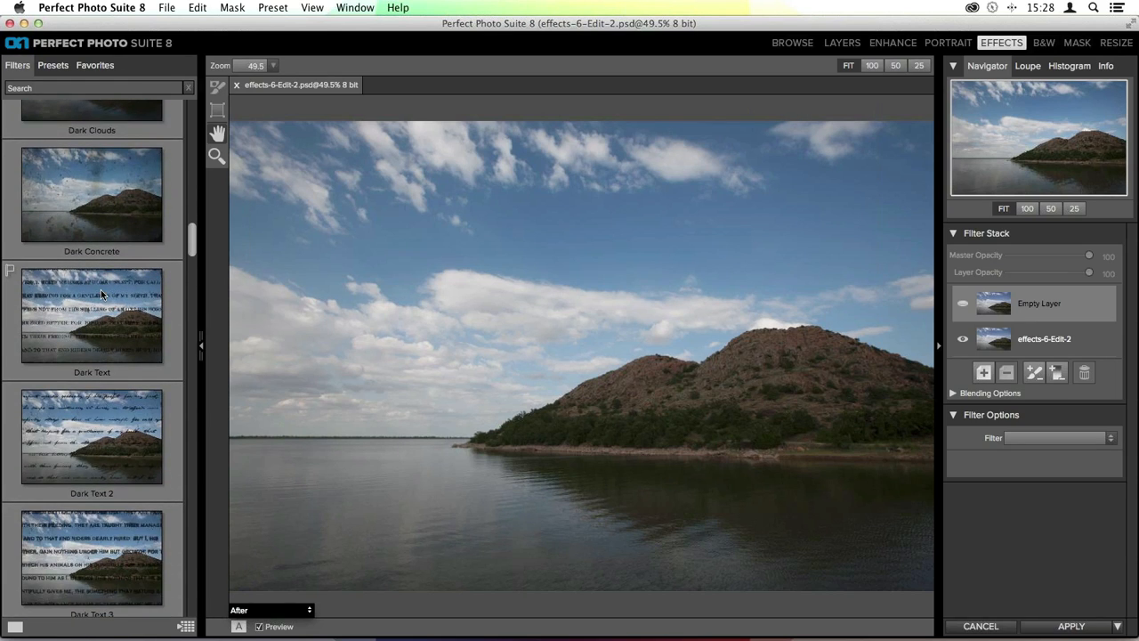
{"action": "scroll", "coordinate": [108, 290], "scroll_direction": "down", "scroll_amount": 8}
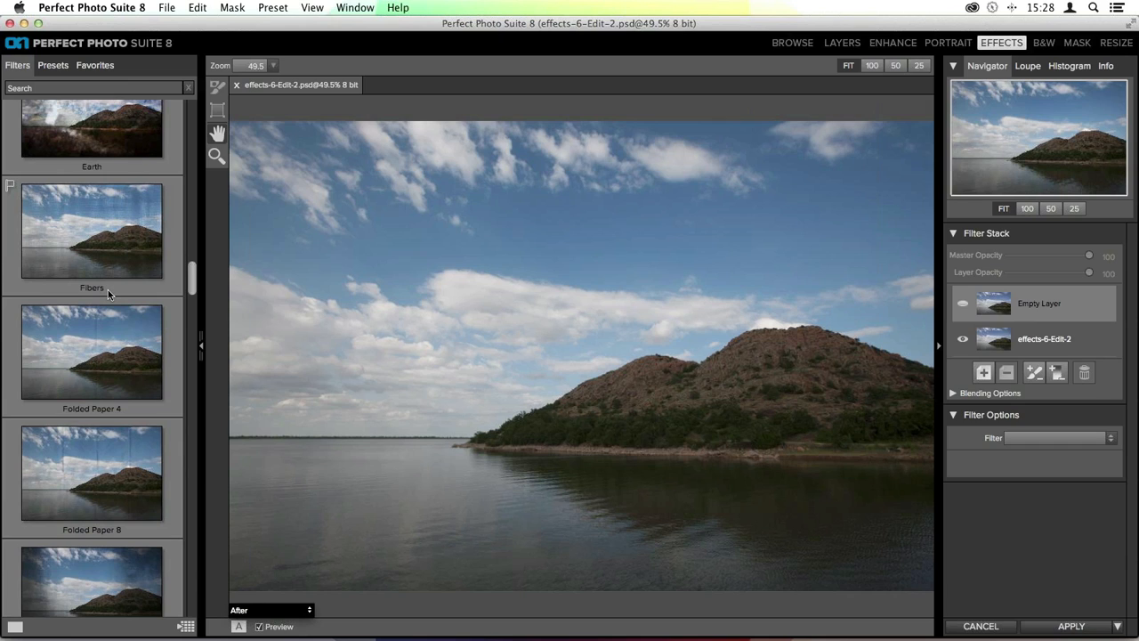
{"action": "scroll", "coordinate": [108, 289], "scroll_direction": "down", "scroll_amount": 10}
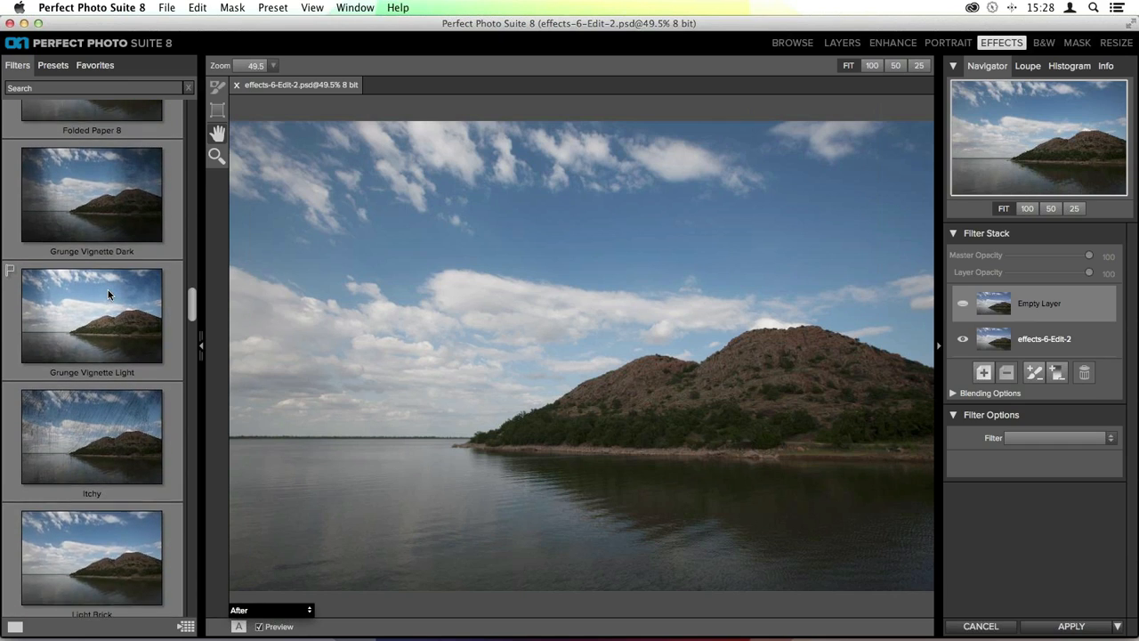
{"action": "scroll", "coordinate": [108, 294], "scroll_direction": "down", "scroll_amount": 7}
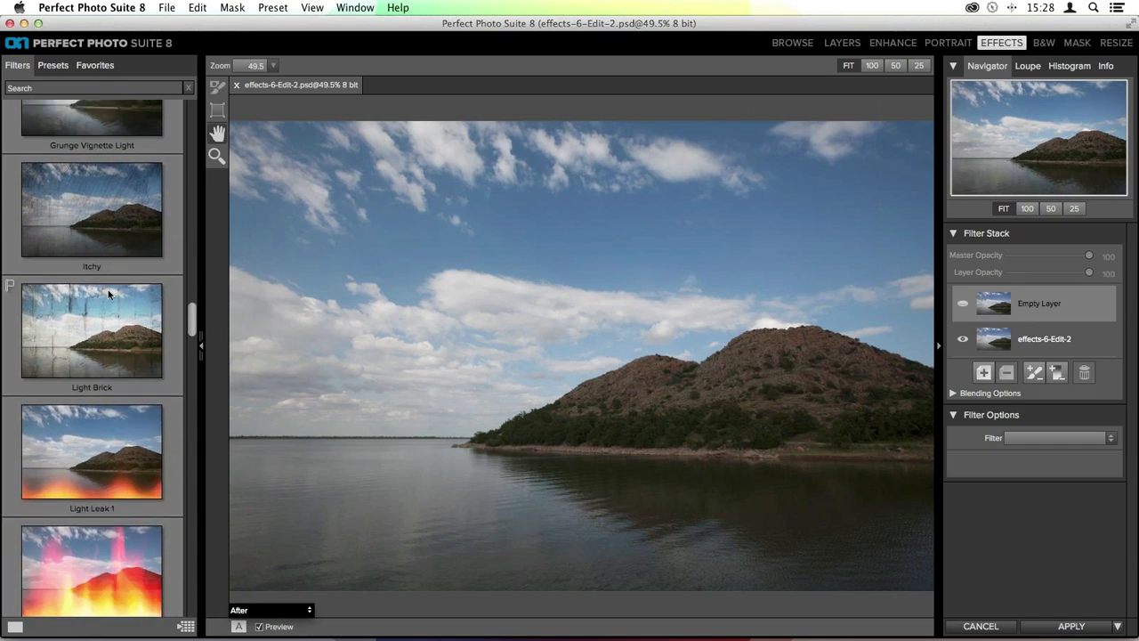
{"action": "scroll", "coordinate": [108, 294], "scroll_direction": "down", "scroll_amount": 6}
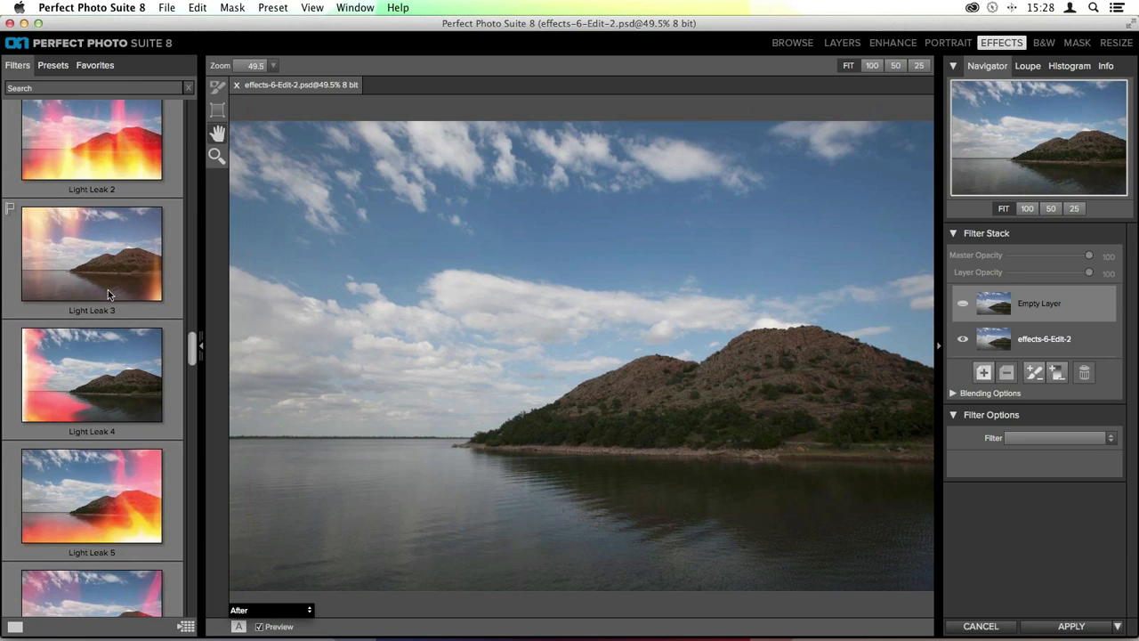
{"action": "scroll", "coordinate": [108, 289], "scroll_direction": "down", "scroll_amount": 6}
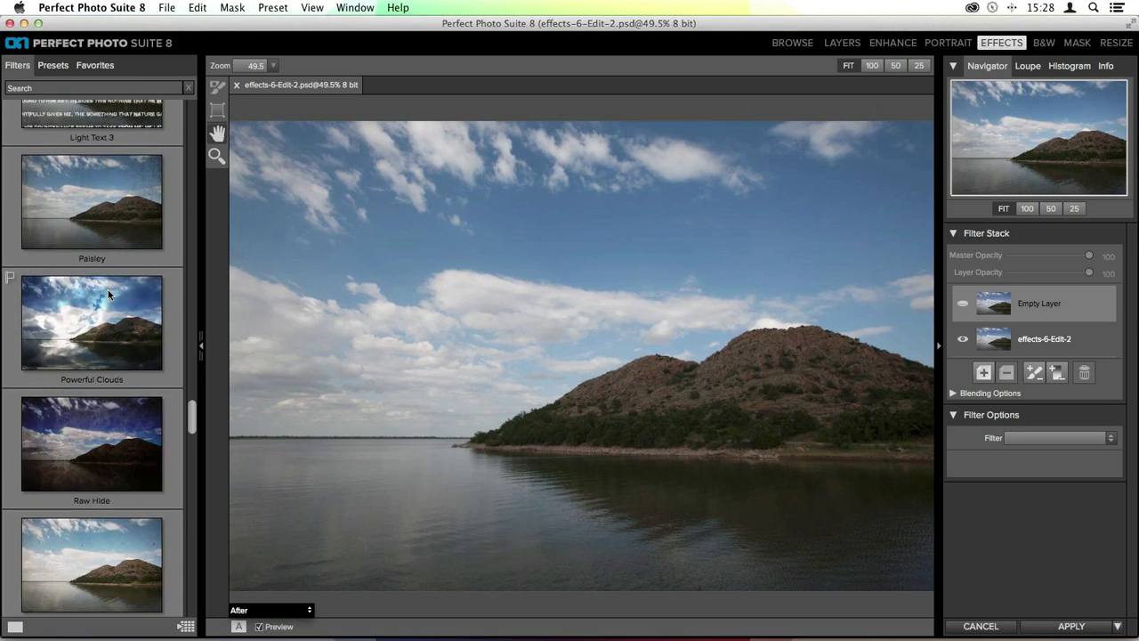
{"action": "scroll", "coordinate": [108, 289], "scroll_direction": "down", "scroll_amount": 3}
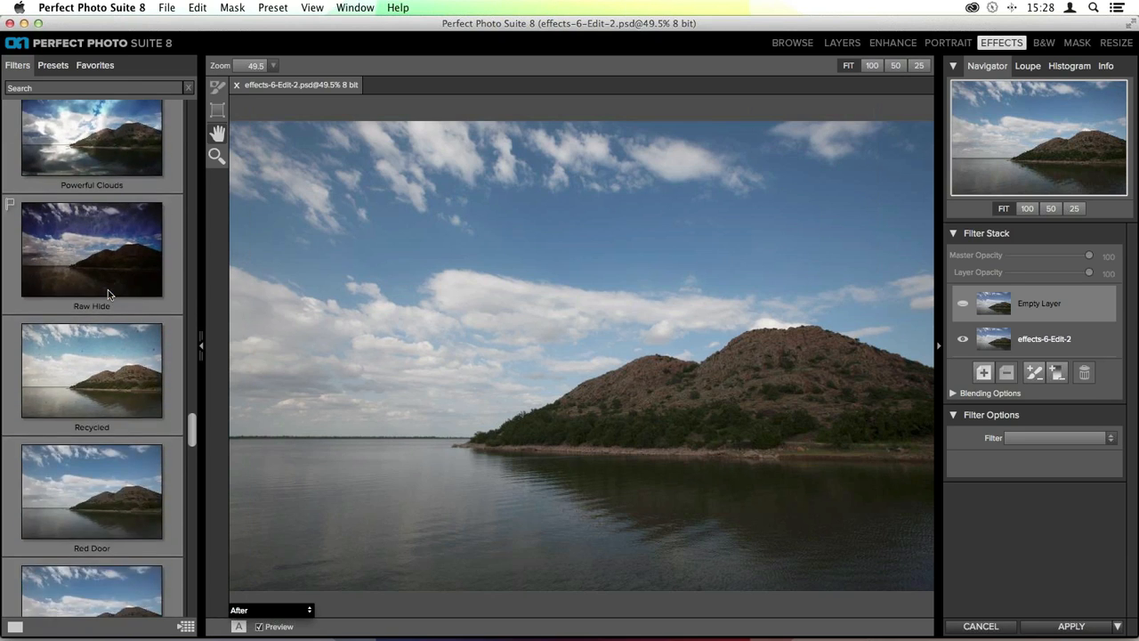
{"action": "left_click", "coordinate": [140, 382]}
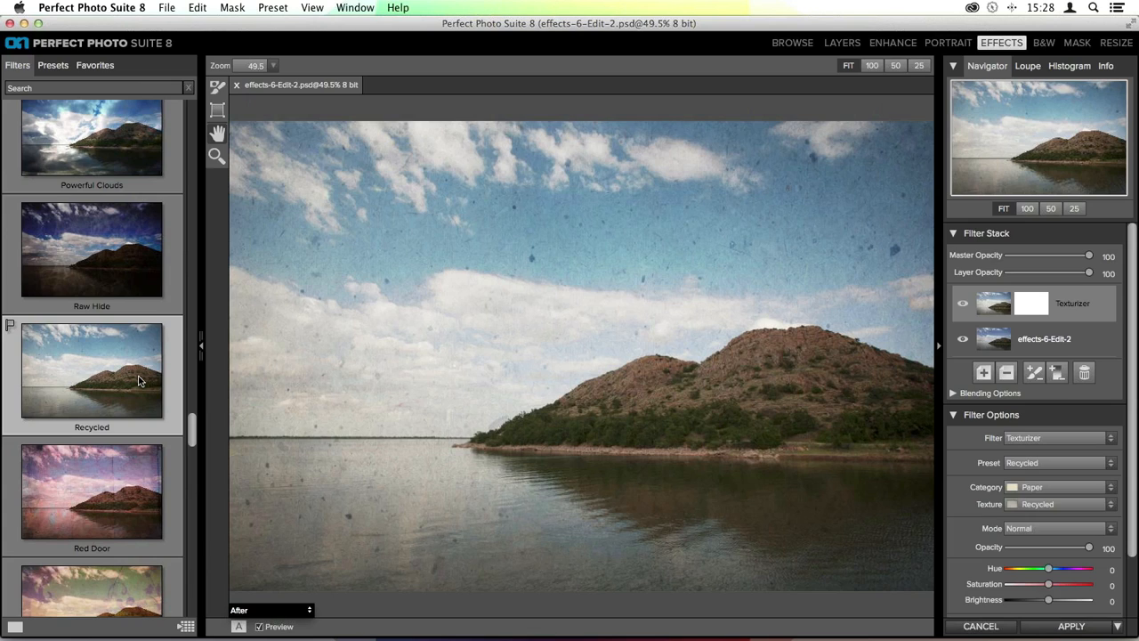
Change the Texturizer's texture to Tattered Paper Blue within the Paper category.
{"action": "scroll", "coordinate": [1106, 434], "scroll_direction": "down", "scroll_amount": 3}
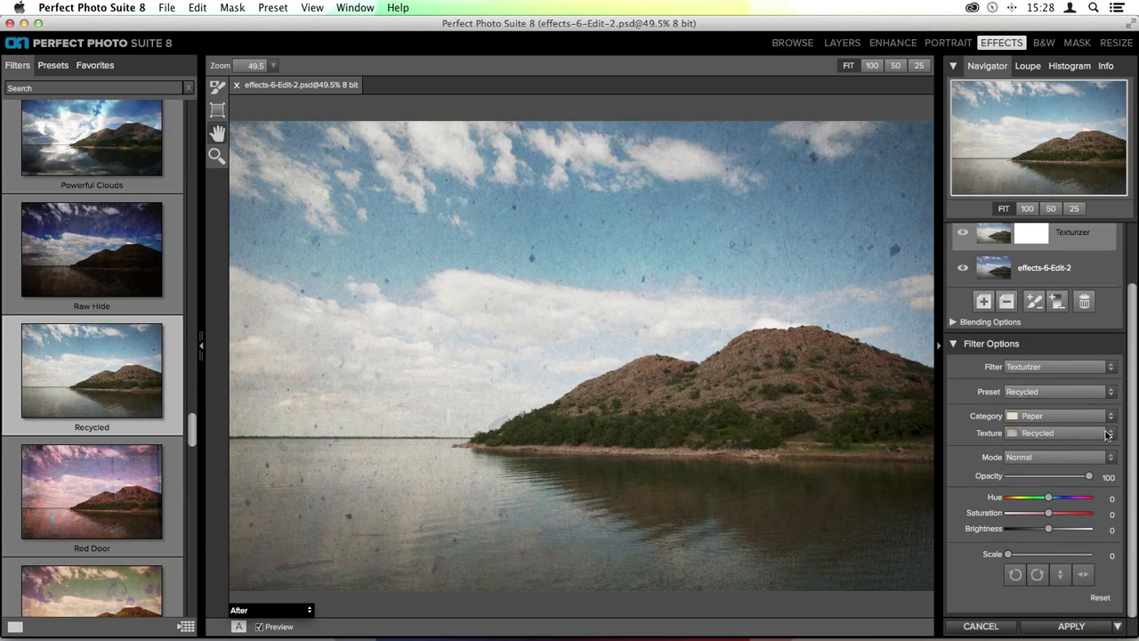
{"action": "left_click", "coordinate": [1026, 415]}
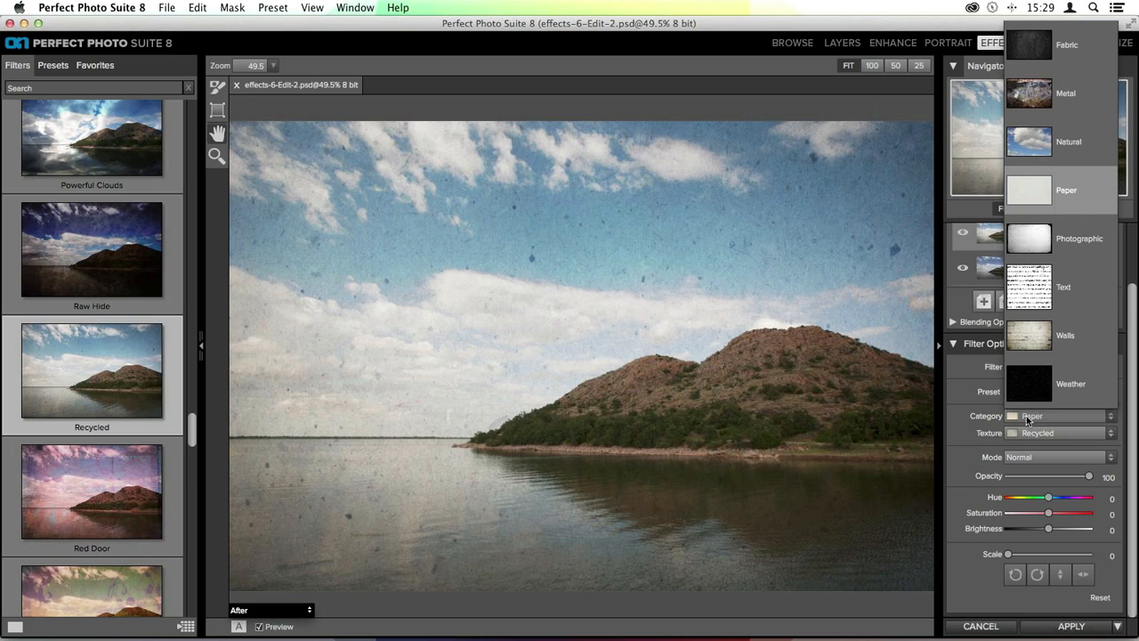
{"action": "left_click", "coordinate": [1028, 420]}
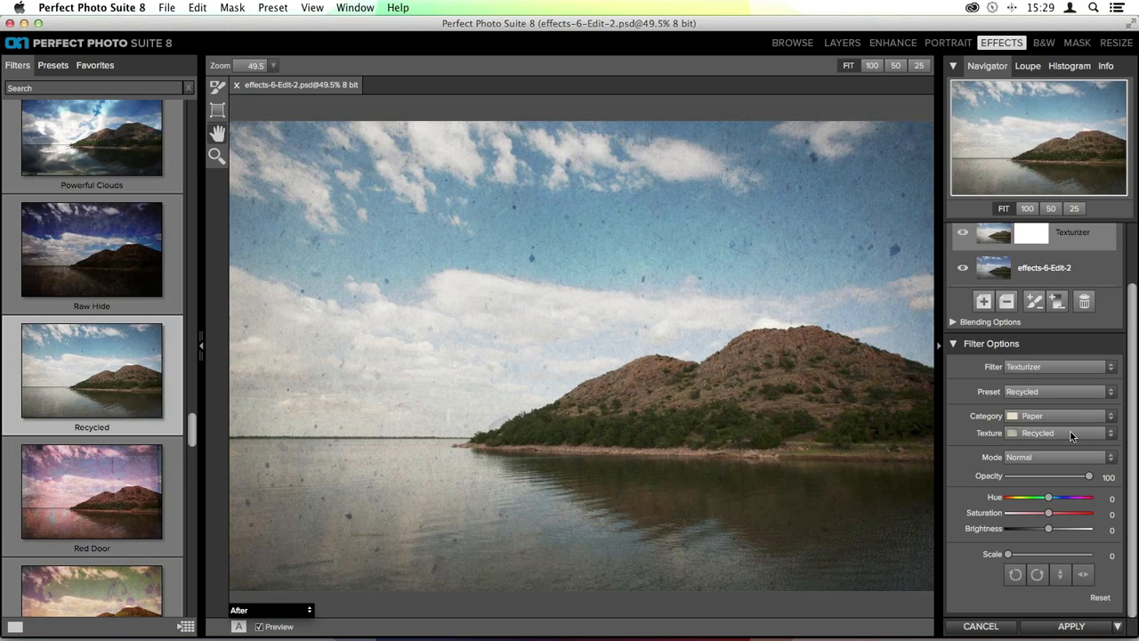
{"action": "left_click", "coordinate": [1072, 436]}
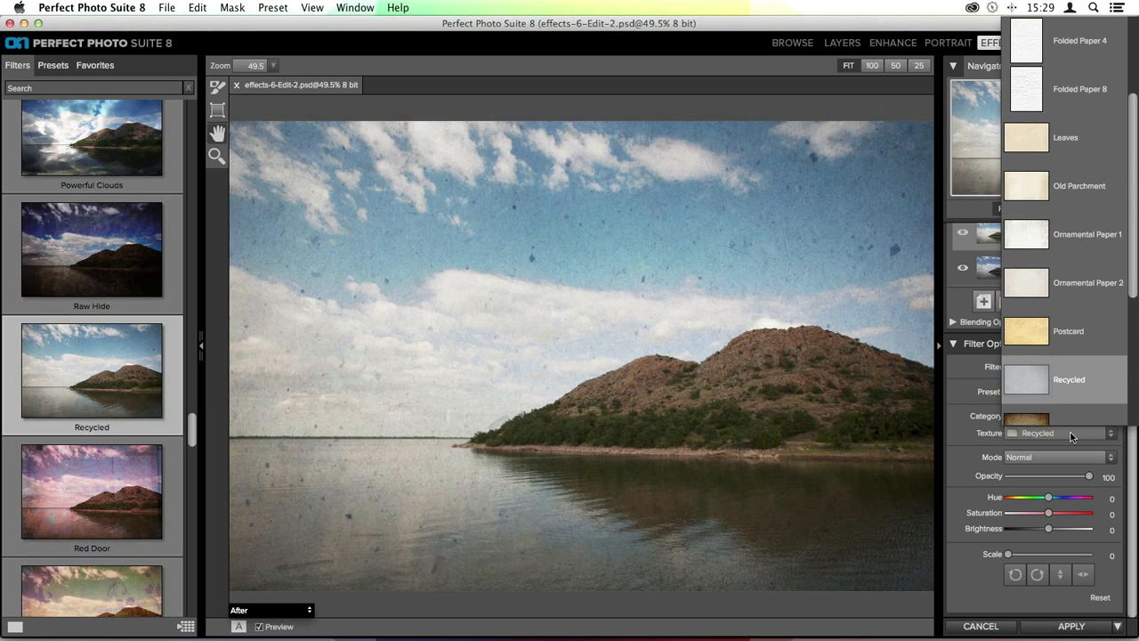
{"action": "scroll", "coordinate": [1083, 208], "scroll_direction": "down", "scroll_amount": 5}
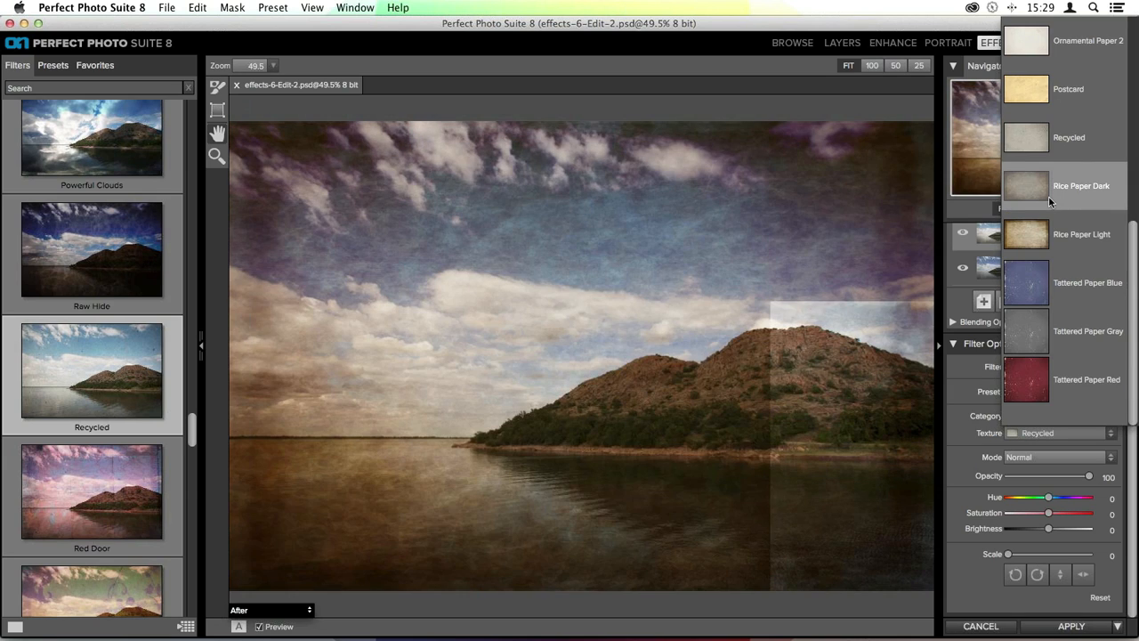
{"action": "left_click", "coordinate": [1083, 285]}
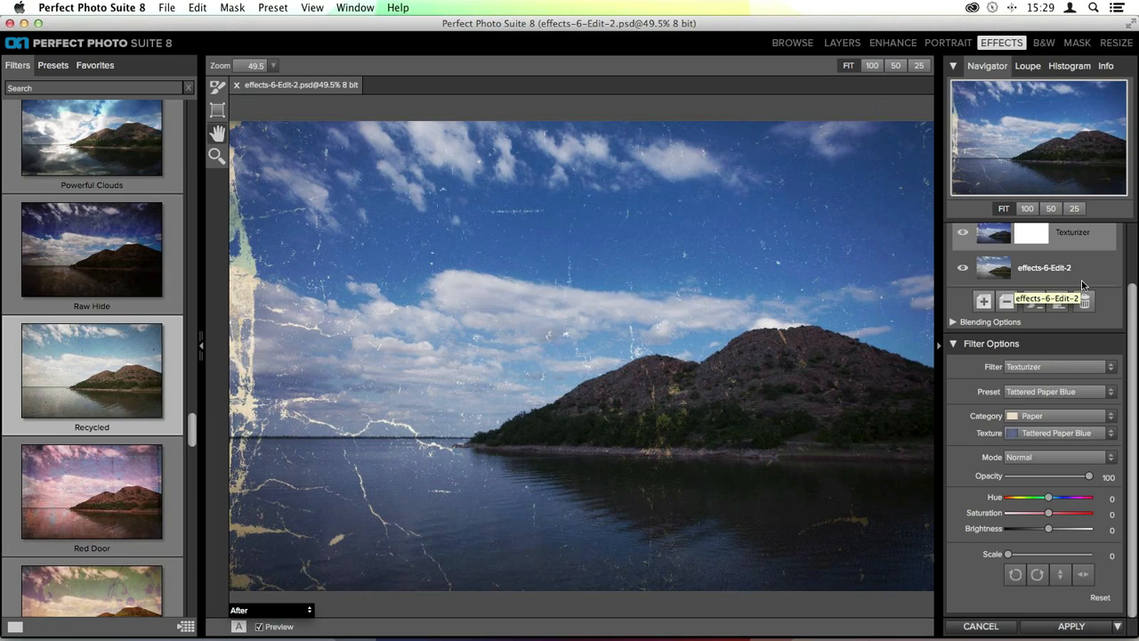
Try the Tattered Paper Blue texture at 80 opacity in Normal mode and return the opacity to 100.
{"action": "left_click", "coordinate": [1057, 456]}
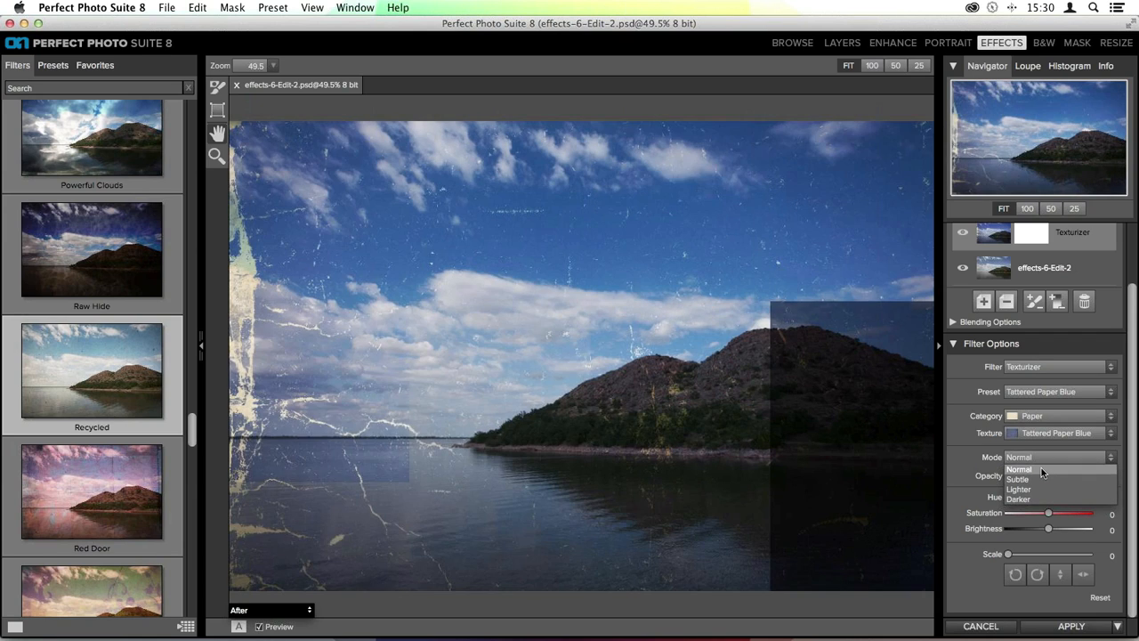
{"action": "left_click", "coordinate": [1041, 469]}
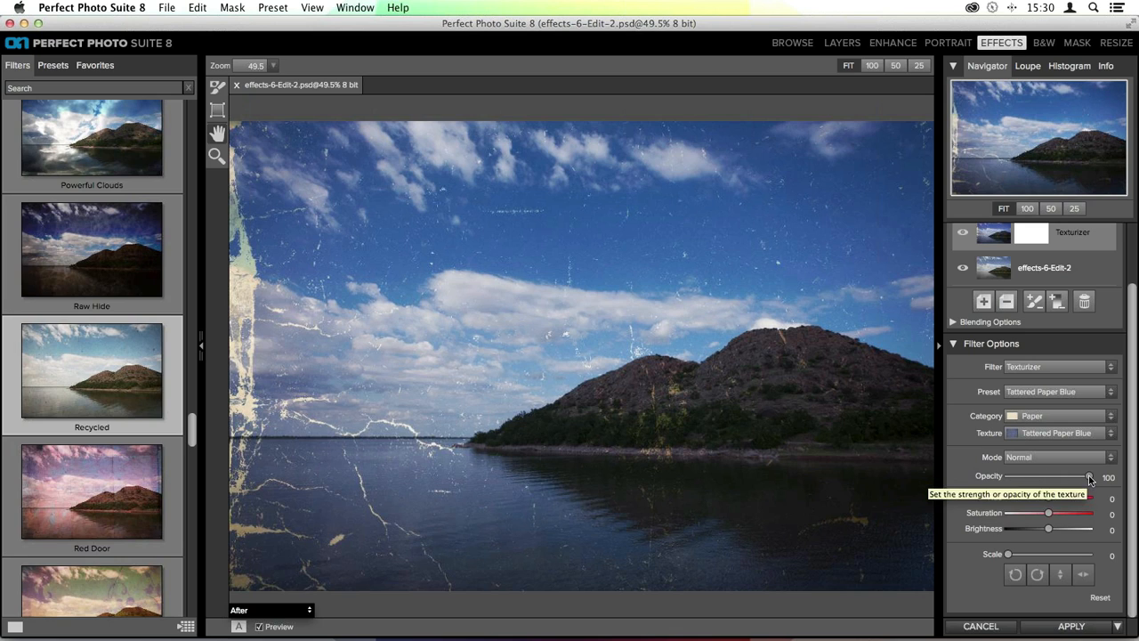
{"action": "mouse_move", "coordinate": [1090, 477]}
{"action": "left_mouse_down"}
{"action": "mouse_move", "coordinate": [1052, 479]}
{"action": "mouse_move", "coordinate": [1073, 478]}
{"action": "left_mouse_up"}
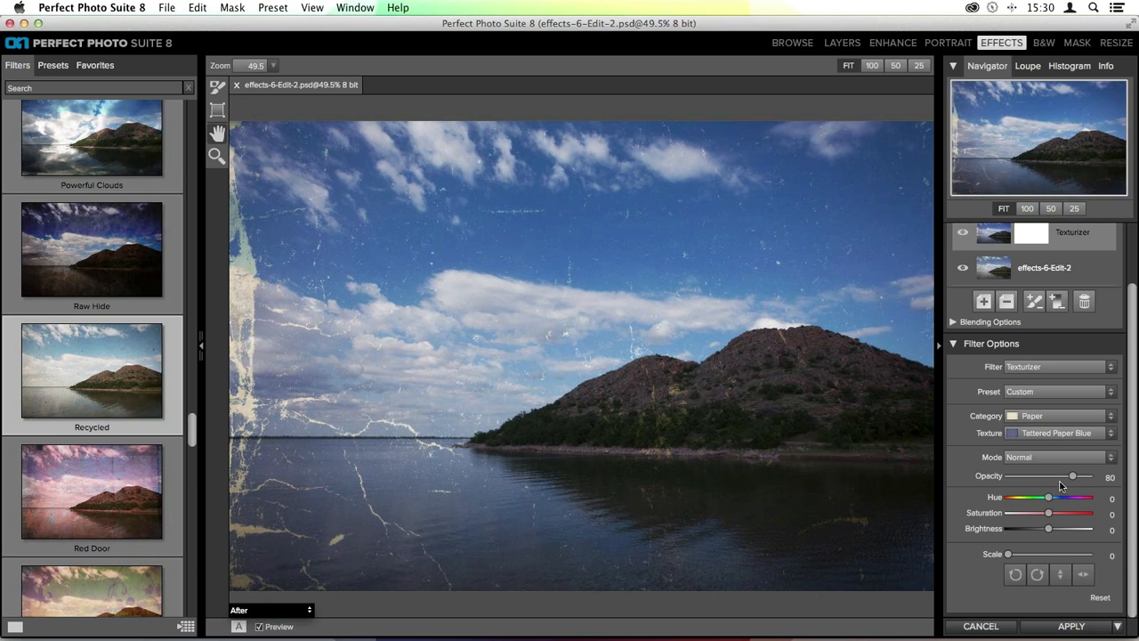
{"action": "left_click_drag", "start_coordinate": [1074, 478], "coordinate": [1120, 484]}
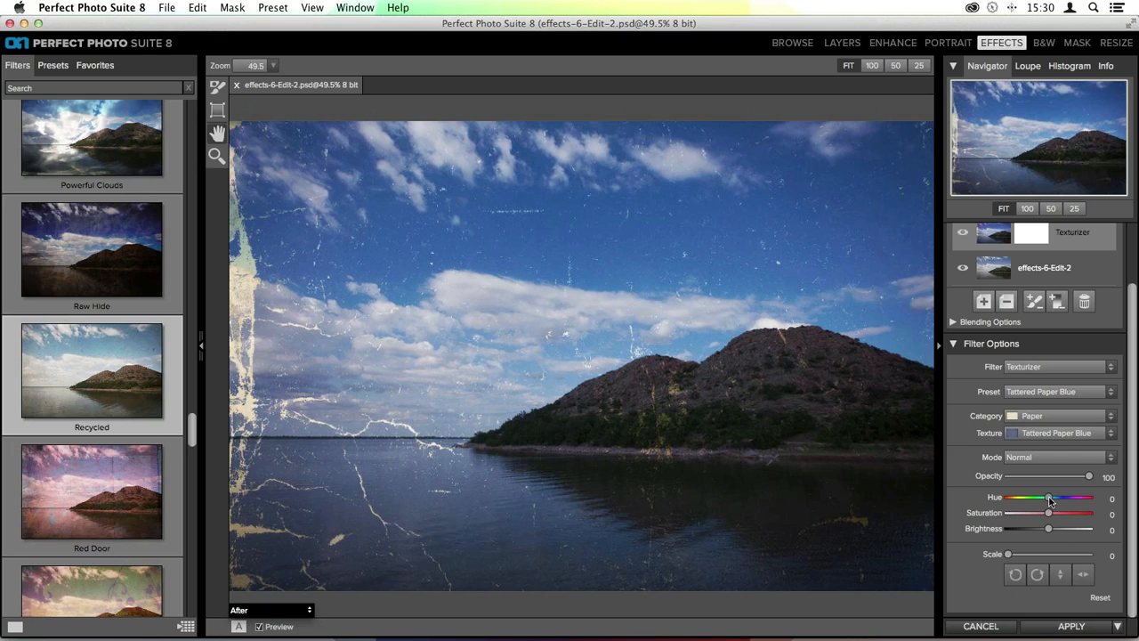
Adjust the texture's color, trying a hue of 37 before settling on hue -2, saturation -25 and brightness 49.
{"action": "mouse_move", "coordinate": [1049, 497]}
{"action": "left_mouse_down"}
{"action": "mouse_move", "coordinate": [1019, 500]}
{"action": "mouse_move", "coordinate": [1064, 503]}
{"action": "left_mouse_up"}
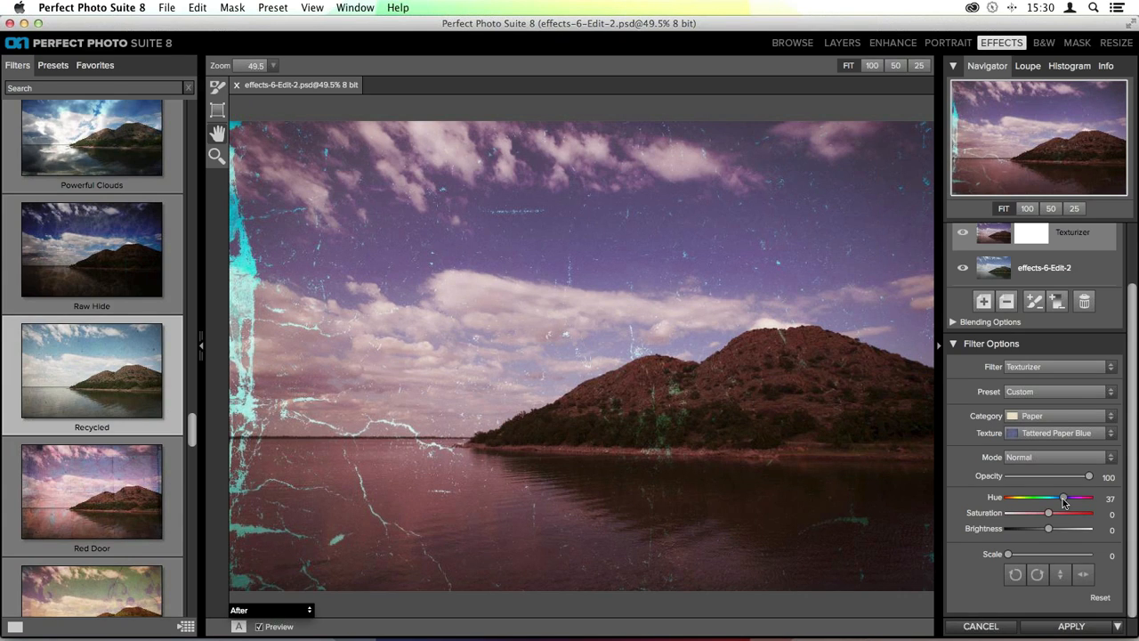
{"action": "left_click_drag", "start_coordinate": [1065, 501], "coordinate": [974, 508]}
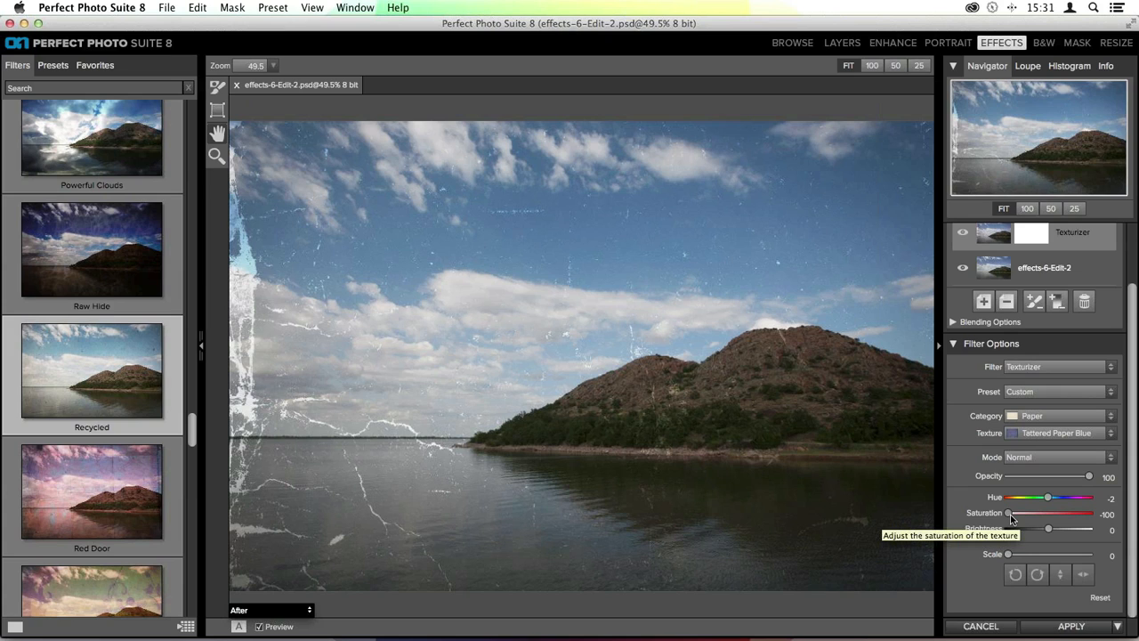
{"action": "left_click_drag", "start_coordinate": [1010, 514], "coordinate": [1038, 518]}
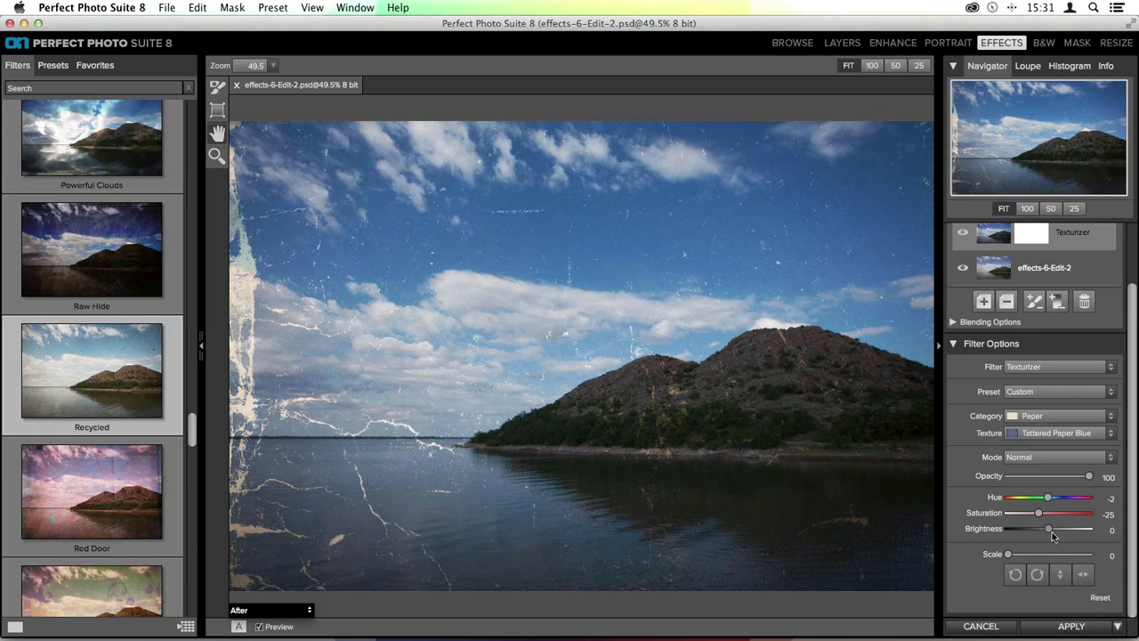
{"action": "mouse_move", "coordinate": [1051, 532]}
{"action": "left_mouse_down"}
{"action": "mouse_move", "coordinate": [1026, 521]}
{"action": "mouse_move", "coordinate": [1079, 531]}
{"action": "mouse_move", "coordinate": [1069, 532]}
{"action": "left_mouse_up"}
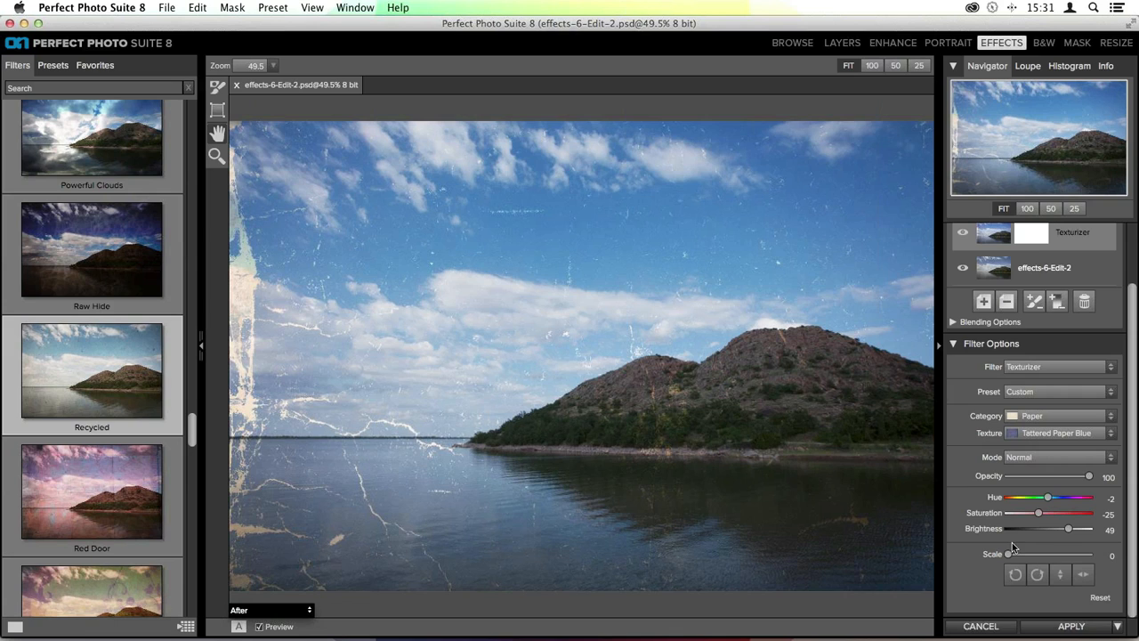
Try enlarging the texture to a scale of 36 and return the scale to 0.
{"action": "left_click_drag", "start_coordinate": [1008, 556], "coordinate": [1036, 562]}
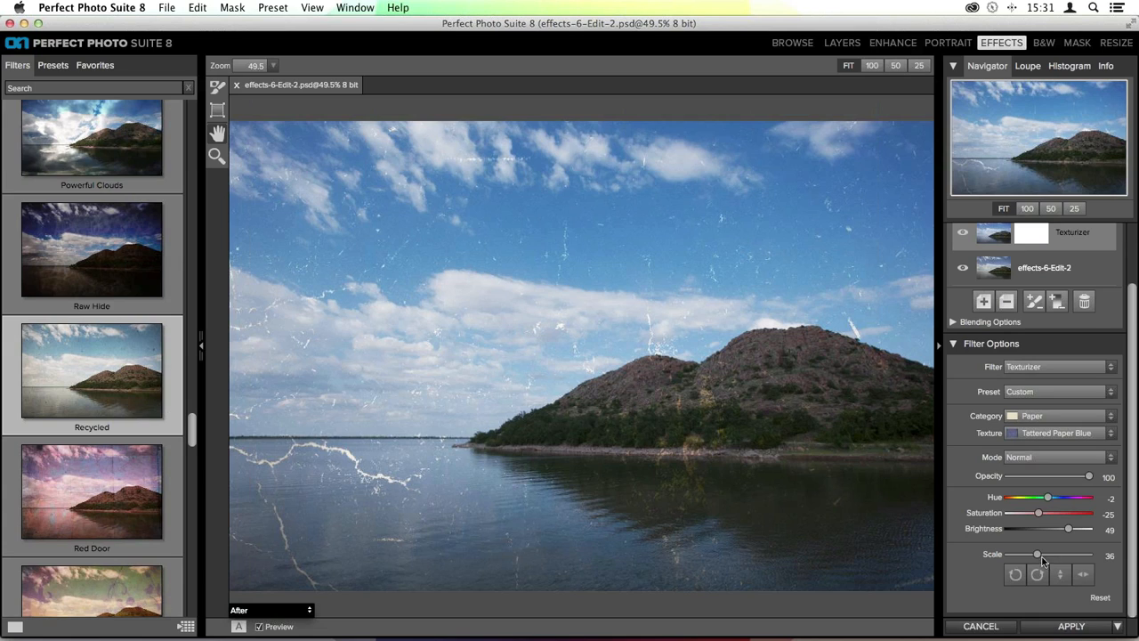
{"action": "left_click_drag", "start_coordinate": [1038, 556], "coordinate": [988, 548]}
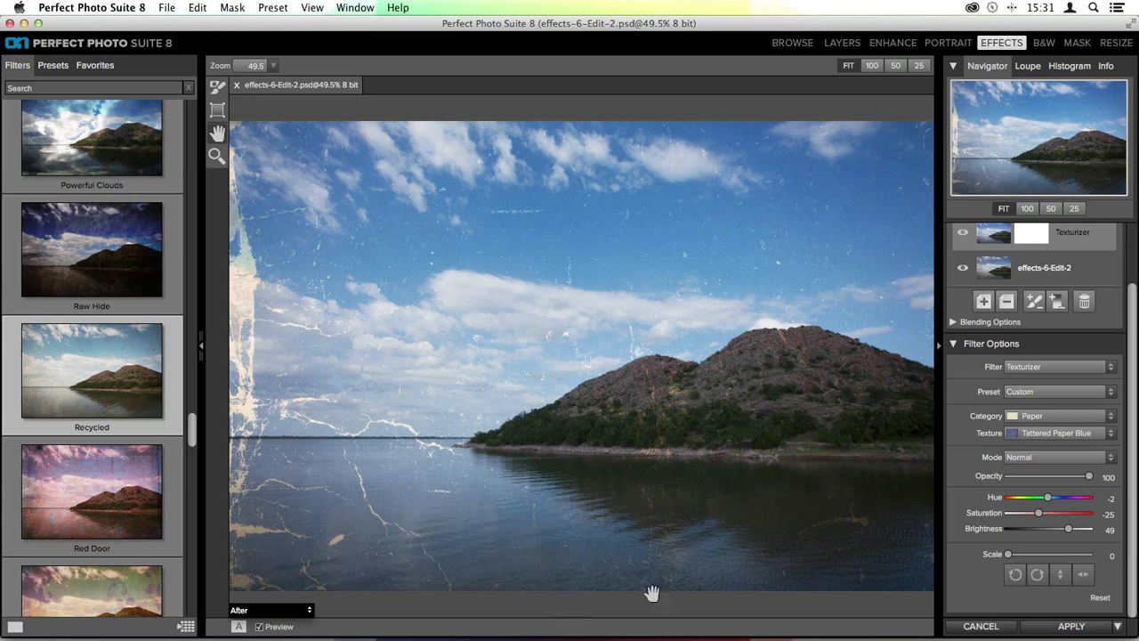
{"action": "scroll", "coordinate": [1032, 401], "scroll_direction": "up", "scroll_amount": 3}
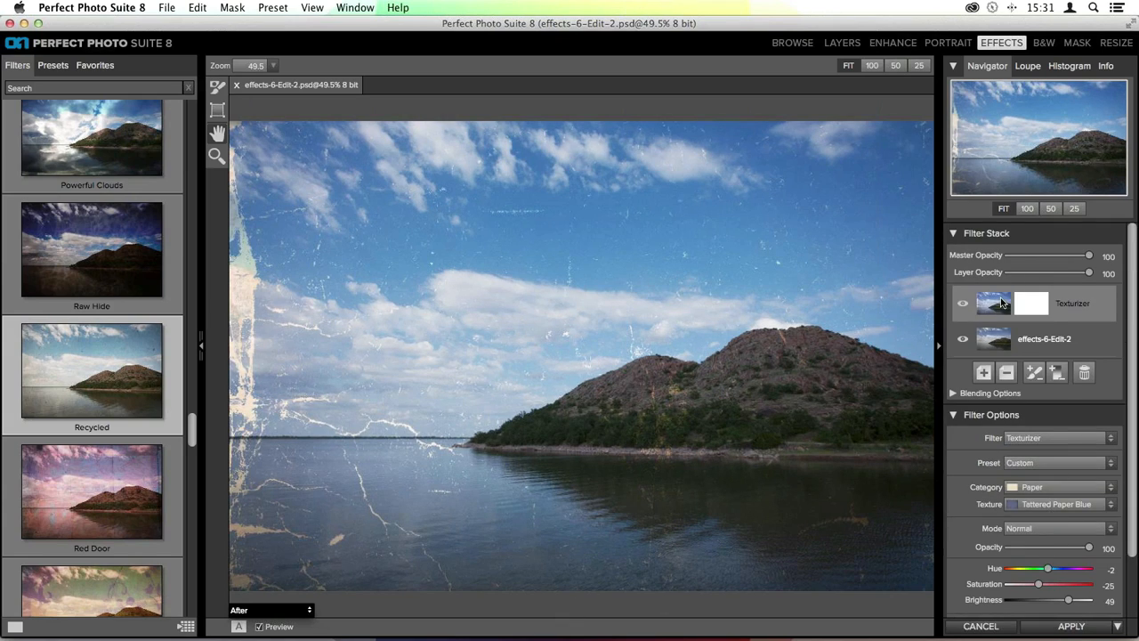
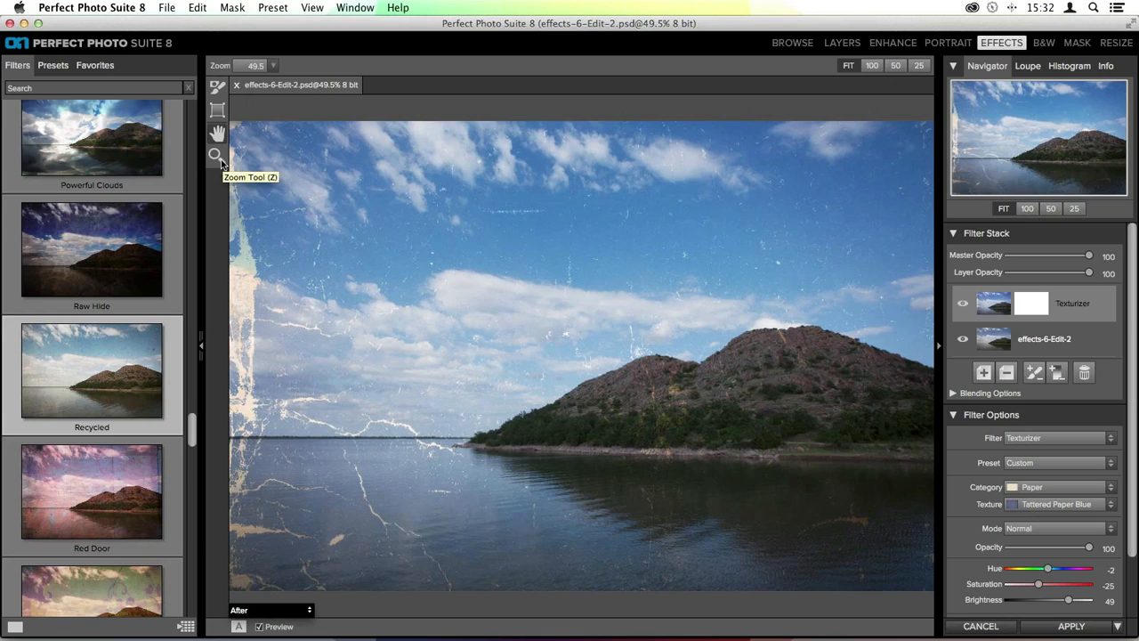
Mask the texture off the rocky hill using the masking brush in Paint Out mode at size 150 and feather 24.
{"action": "left_click", "coordinate": [218, 89]}
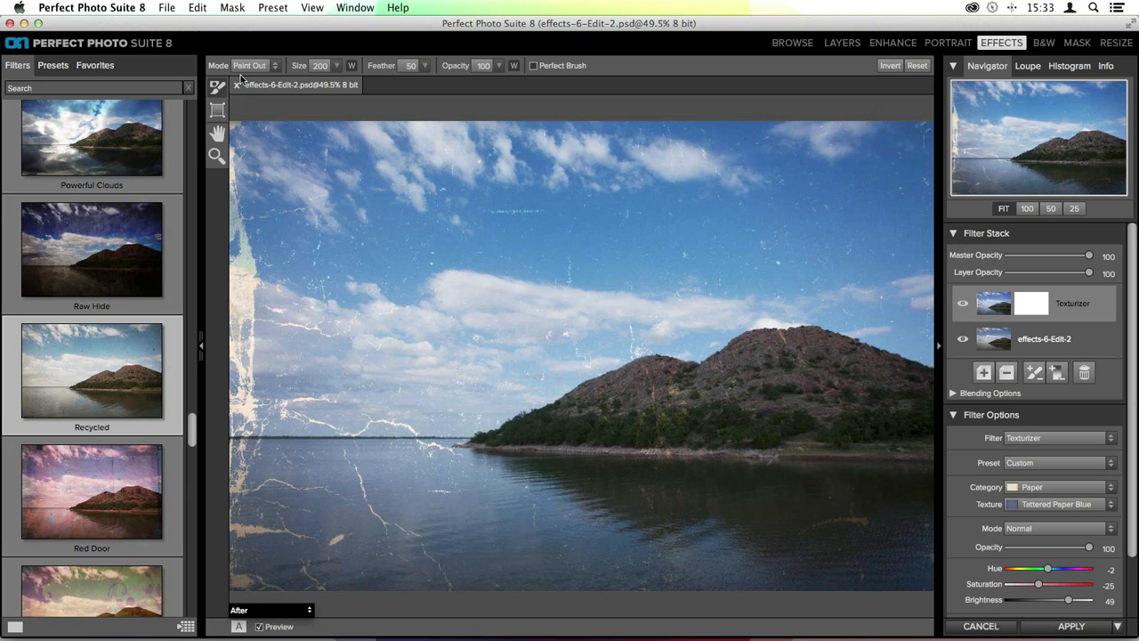
{"action": "left_click", "coordinate": [274, 67]}
{"action": "left_click", "coordinate": [274, 70]}
{"action": "key", "text": "bracketleft"}
{"action": "key", "text": "shift+bracketleft"}
{"action": "key", "text": "shift+bracketleft"}
{"action": "key", "text": "shift+bracketleft"}
{"action": "key", "text": "shift+bracketleft"}
{"action": "key", "text": "shift+bracketleft"}
{"action": "key", "text": "shift+bracketleft"}
{"action": "key", "text": "shift+bracketleft"}
{"action": "key", "text": "shift+bracketleft"}
{"action": "key", "text": "shift+bracketleft"}
{"action": "key", "text": "shift+bracketleft"}
{"action": "key", "text": "shift+bracketleft"}
{"action": "key", "text": "shift+bracketleft"}
{"action": "key", "text": "shift+bracketleft"}
{"action": "key", "text": "shift+bracketleft"}
{"action": "key", "text": "shift+bracketleft"}
{"action": "key", "text": "shift+bracketleft"}
{"action": "key", "text": "shift+bracketleft"}
{"action": "key", "text": "shift+bracketleft"}
{"action": "key", "text": "shift+bracketleft"}
{"action": "key", "text": "shift+bracketleft"}
{"action": "key", "text": "shift+bracketleft"}
{"action": "key", "text": "shift+bracketright"}
{"action": "key", "text": "shift+bracketright"}
{"action": "key", "text": "shift+bracketright"}
{"action": "key", "text": "shift+bracketright"}
{"action": "key", "text": "shift+bracketright"}
{"action": "key", "text": "shift+bracketright"}
{"action": "key", "text": "shift+bracketright"}
{"action": "key", "text": "shift+bracketright"}
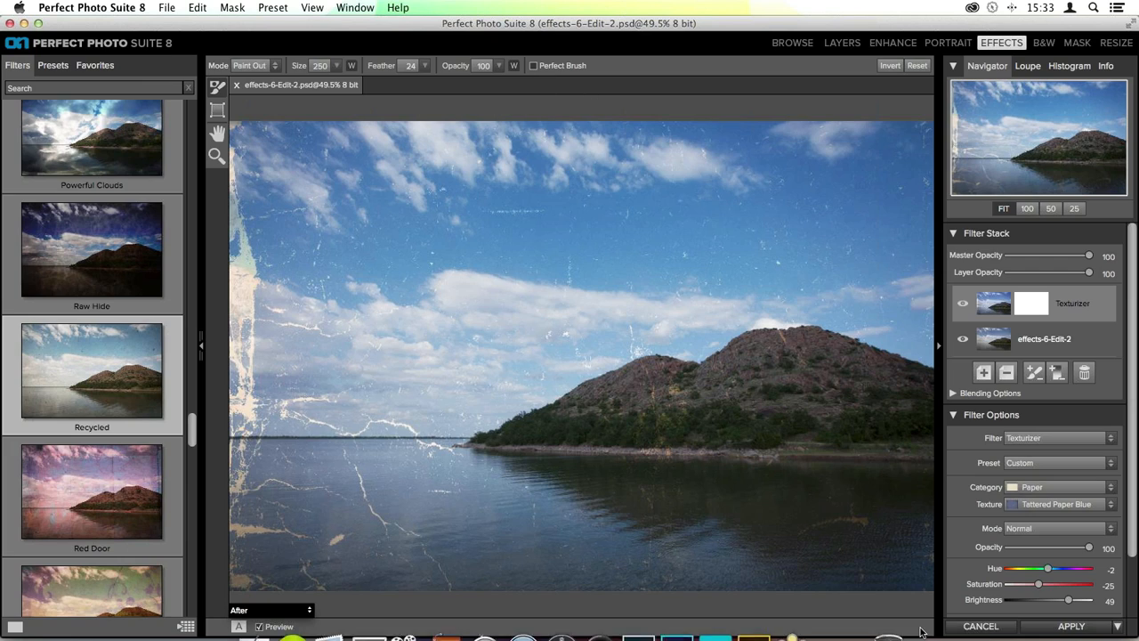
{"action": "key", "text": "bracketleft"}
{"action": "key", "text": "bracketleft"}
{"action": "key", "text": "bracketleft"}
{"action": "key", "text": "bracketleft"}
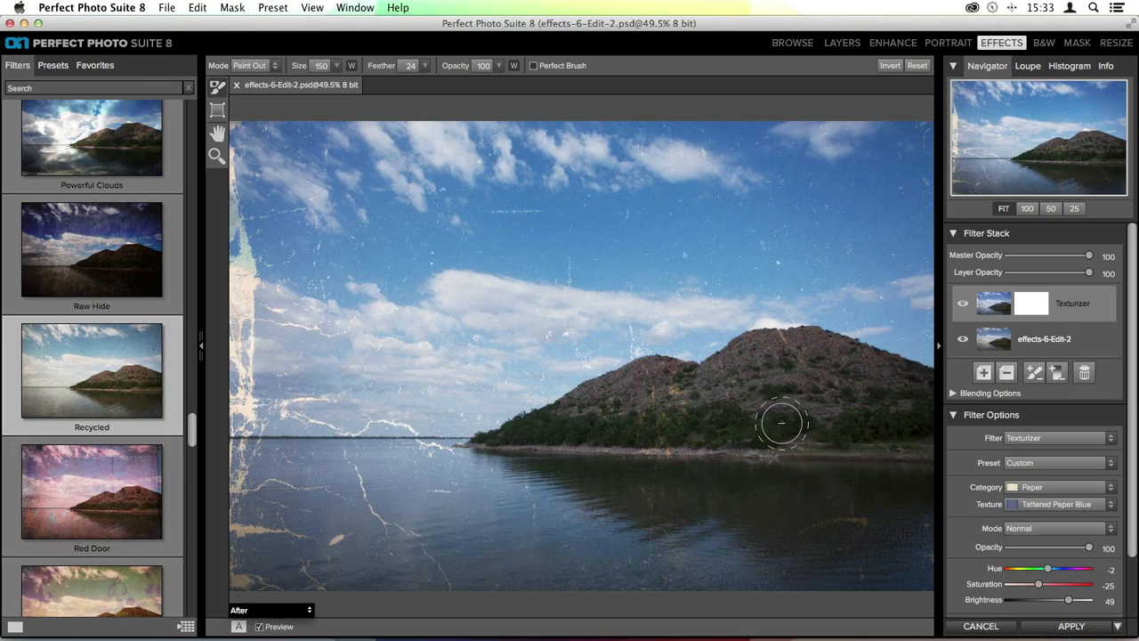
{"action": "mouse_move", "coordinate": [671, 400]}
{"action": "left_mouse_down"}
{"action": "mouse_move", "coordinate": [753, 408]}
{"action": "mouse_move", "coordinate": [826, 380]}
{"action": "mouse_move", "coordinate": [796, 374]}
{"action": "mouse_move", "coordinate": [717, 400]}
{"action": "mouse_move", "coordinate": [785, 368]}
{"action": "mouse_move", "coordinate": [910, 405]}
{"action": "mouse_move", "coordinate": [817, 363]}
{"action": "mouse_move", "coordinate": [743, 371]}
{"action": "mouse_move", "coordinate": [707, 396]}
{"action": "mouse_move", "coordinate": [758, 415]}
{"action": "mouse_move", "coordinate": [918, 418]}
{"action": "mouse_move", "coordinate": [686, 422]}
{"action": "mouse_move", "coordinate": [935, 436]}
{"action": "mouse_move", "coordinate": [840, 418]}
{"action": "mouse_move", "coordinate": [759, 431]}
{"action": "mouse_move", "coordinate": [768, 431]}
{"action": "mouse_move", "coordinate": [570, 428]}
{"action": "mouse_move", "coordinate": [638, 398]}
{"action": "mouse_move", "coordinate": [702, 397]}
{"action": "mouse_move", "coordinate": [658, 393]}
{"action": "mouse_move", "coordinate": [616, 408]}
{"action": "mouse_move", "coordinate": [723, 401]}
{"action": "mouse_move", "coordinate": [786, 363]}
{"action": "mouse_move", "coordinate": [828, 364]}
{"action": "mouse_move", "coordinate": [885, 403]}
{"action": "left_mouse_up"}
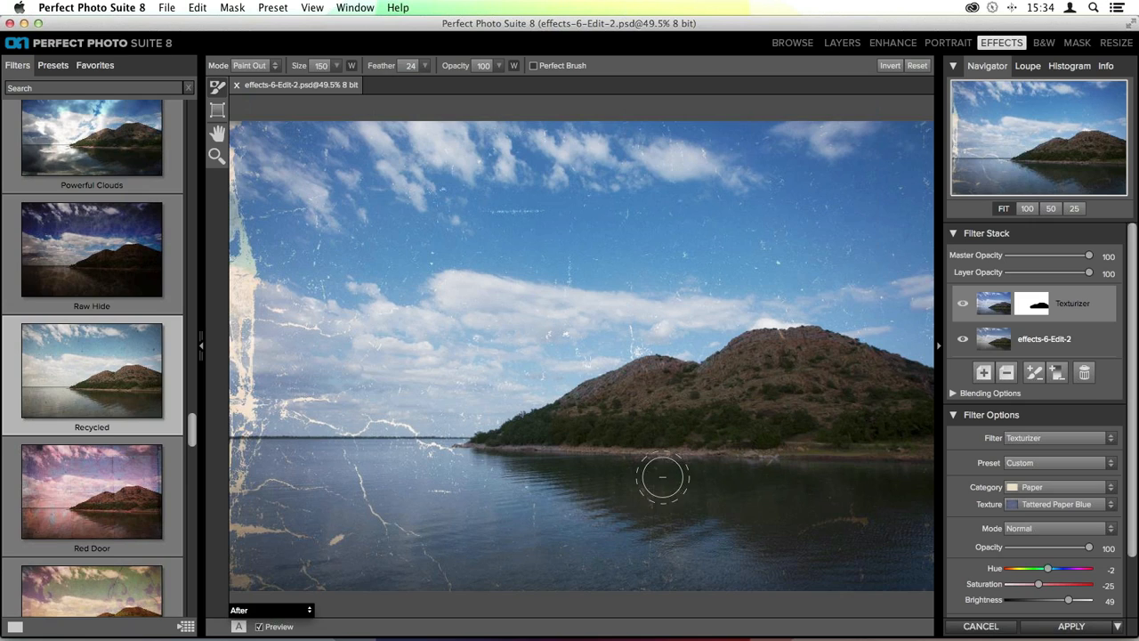
Reduce the masking brush to size 80 and turn on Perfect Brush.
{"action": "key", "text": "bracketleft"}
{"action": "key", "text": "bracketleft"}
{"action": "key", "text": "bracketleft"}
{"action": "key", "text": "bracketleft"}
{"action": "key", "text": "bracketleft"}
{"action": "key", "text": "bracketleft"}
{"action": "key", "text": "bracketleft"}
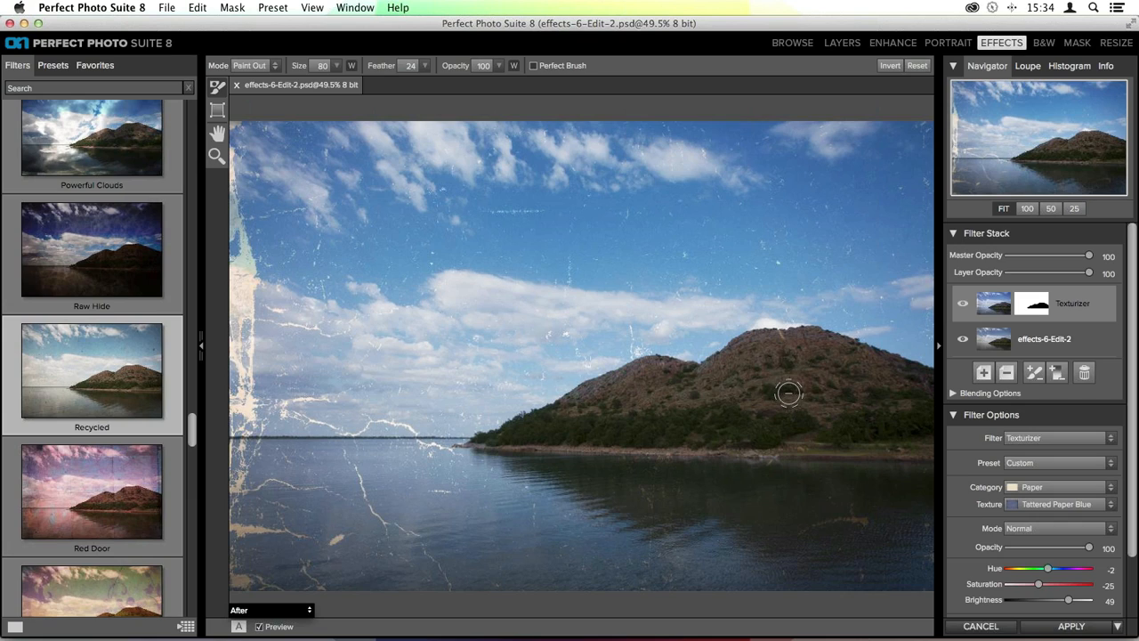
{"action": "left_click", "coordinate": [534, 68]}
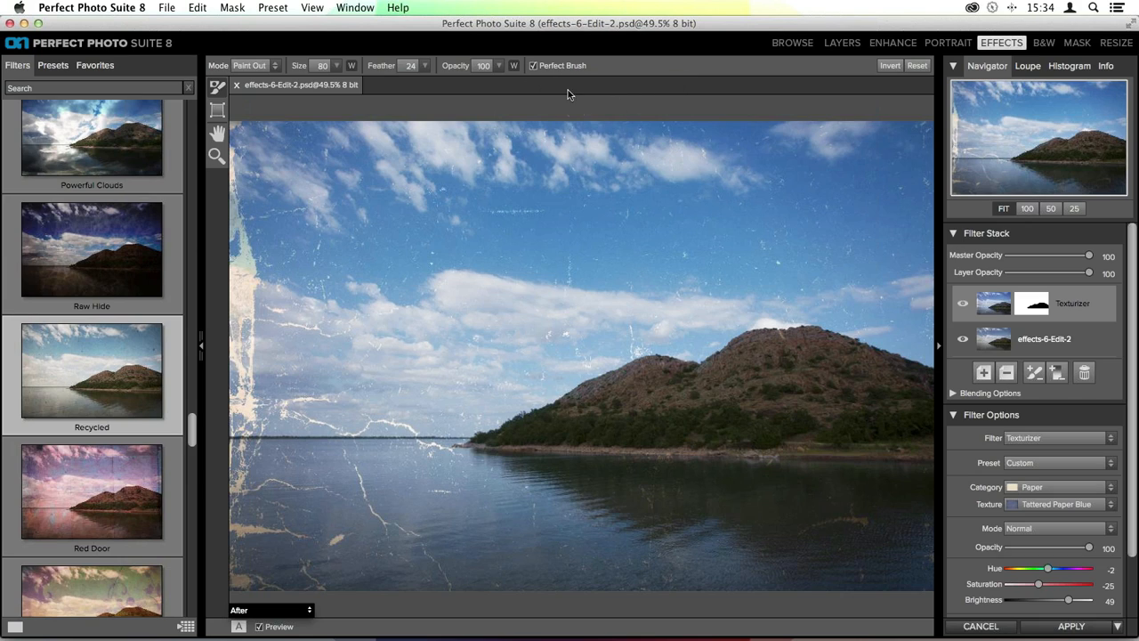
Try the Perfect Brush on the sky at a larger size and finish with a brush size of 70.
{"action": "key", "text": "bracketright"}
{"action": "key", "text": "bracketright"}
{"action": "key", "text": "bracketright"}
{"action": "mouse_move", "coordinate": [708, 230]}
{"action": "left_mouse_down"}
{"action": "mouse_move", "coordinate": [682, 226]}
{"action": "mouse_move", "coordinate": [671, 206]}
{"action": "mouse_move", "coordinate": [688, 188]}
{"action": "mouse_move", "coordinate": [708, 205]}
{"action": "mouse_move", "coordinate": [636, 200]}
{"action": "mouse_move", "coordinate": [692, 194]}
{"action": "left_mouse_up"}
{"action": "key", "text": "bracketleft"}
{"action": "key", "text": "bracketleft"}
{"action": "key", "text": "bracketleft"}
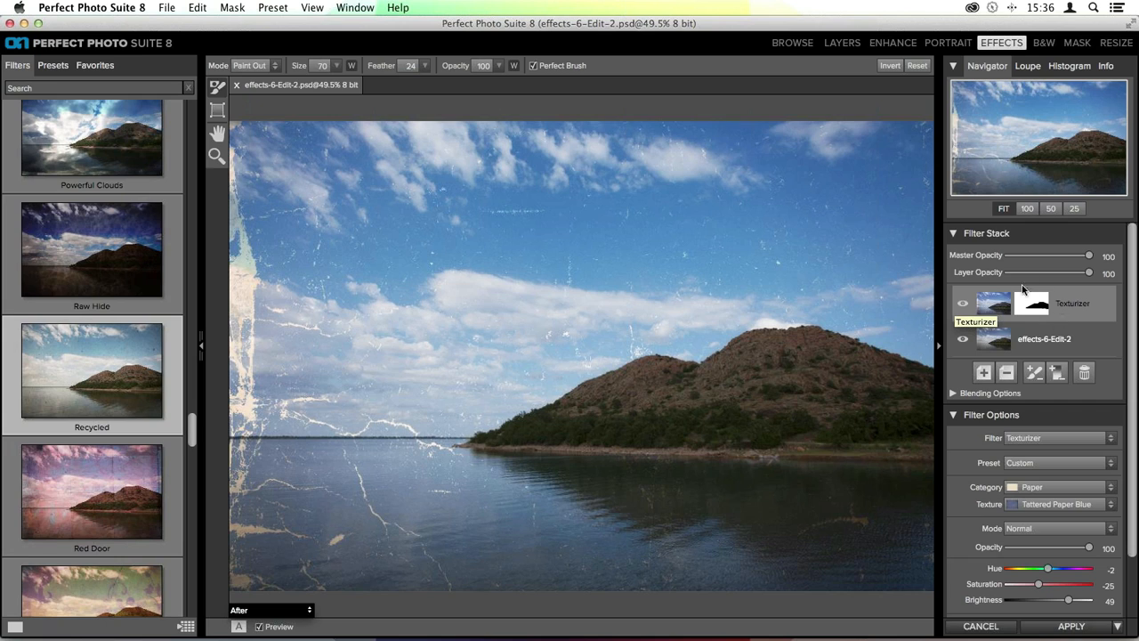
Compare the lake photo with and without the masked texture by toggling the Texturizer filter's visibility.
{"action": "left_click", "coordinate": [964, 306]}
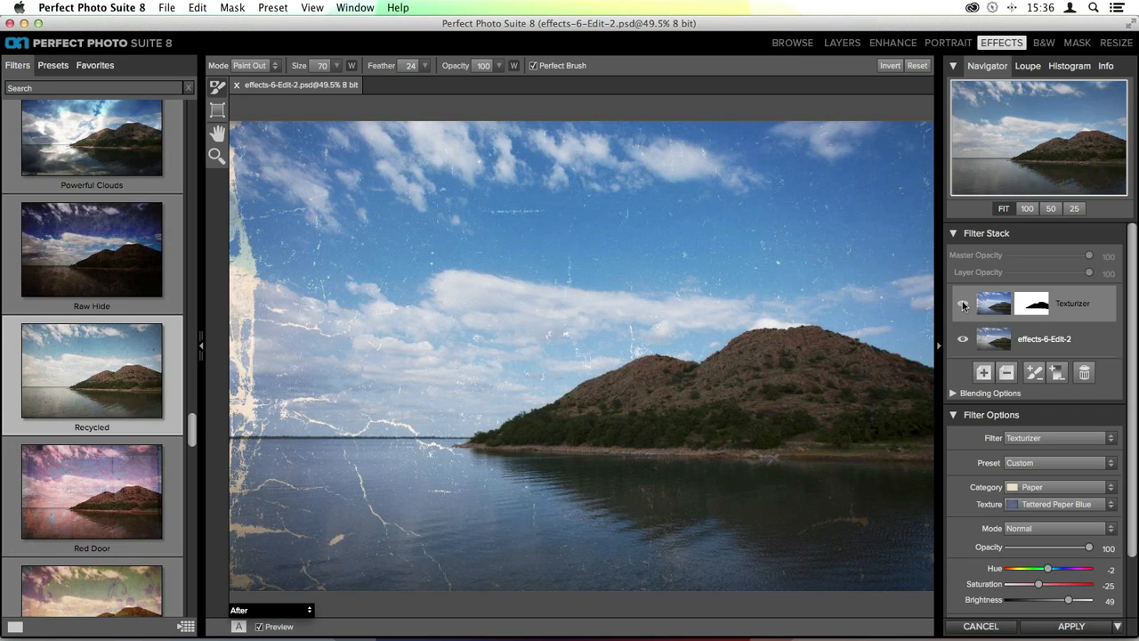
{"action": "left_click", "coordinate": [963, 305]}
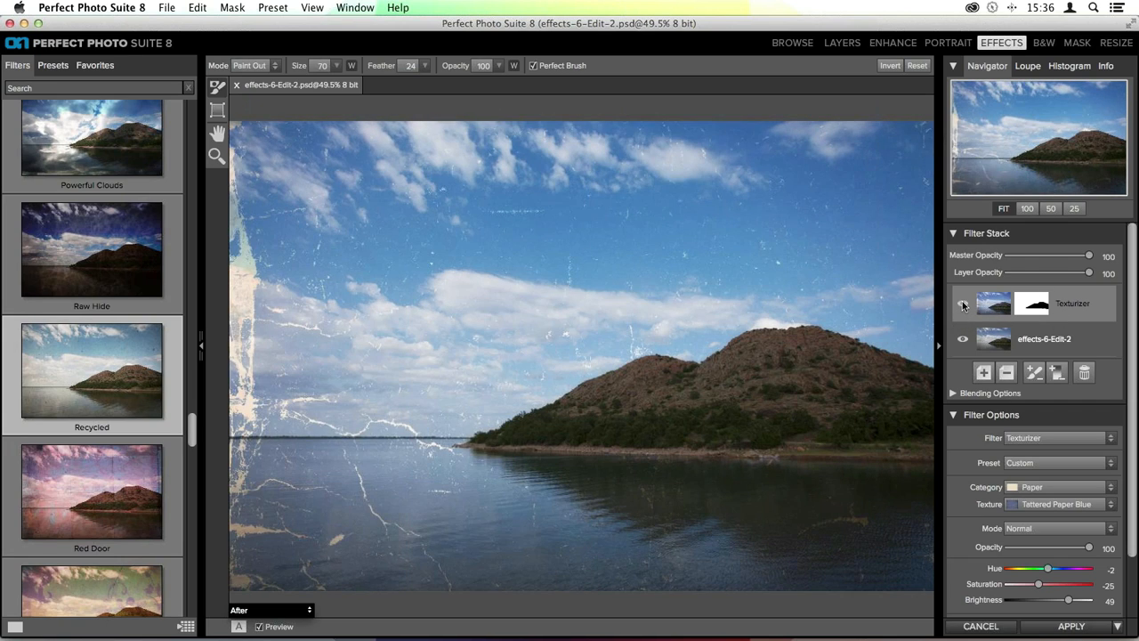
{"action": "left_click", "coordinate": [963, 305]}
{"action": "left_click", "coordinate": [963, 305]}
{"action": "left_click", "coordinate": [963, 305]}
{"action": "left_click", "coordinate": [963, 305]}
{"action": "left_click", "coordinate": [962, 304]}
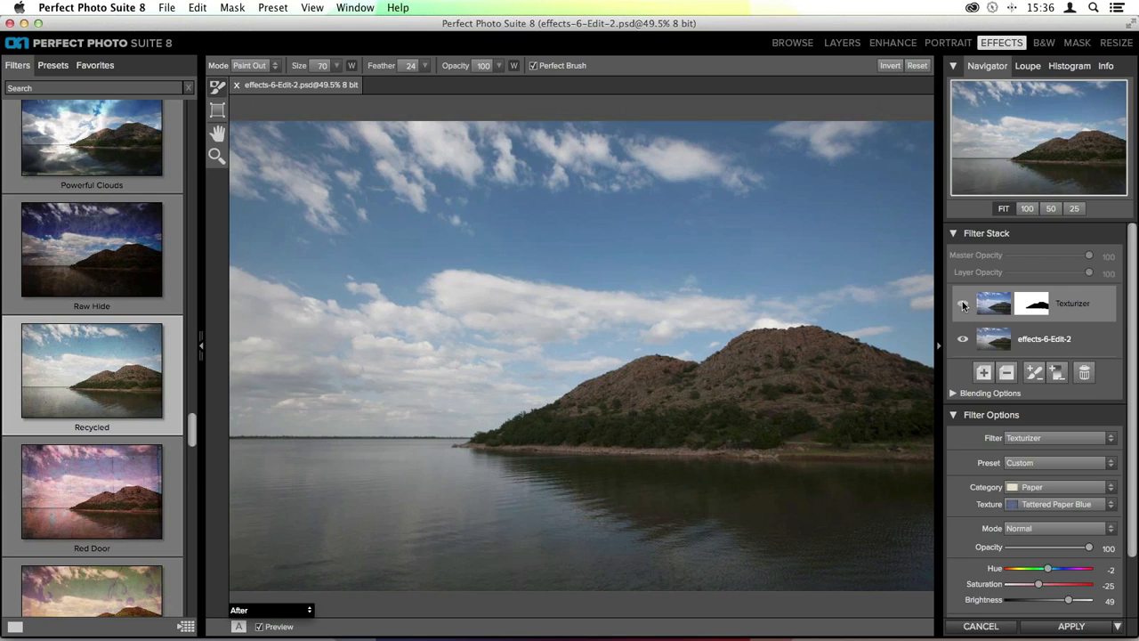
{"action": "left_click", "coordinate": [962, 304]}
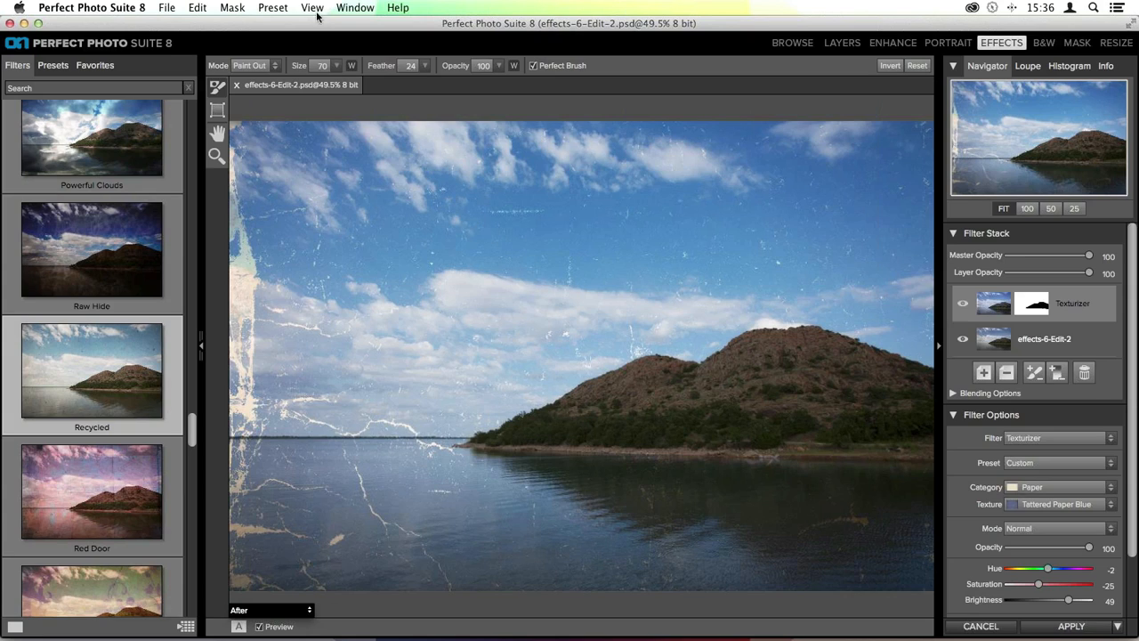
Undo the last masking change and try inverting the Texturizer mask before inverting it back.
{"action": "left_click", "coordinate": [198, 7]}
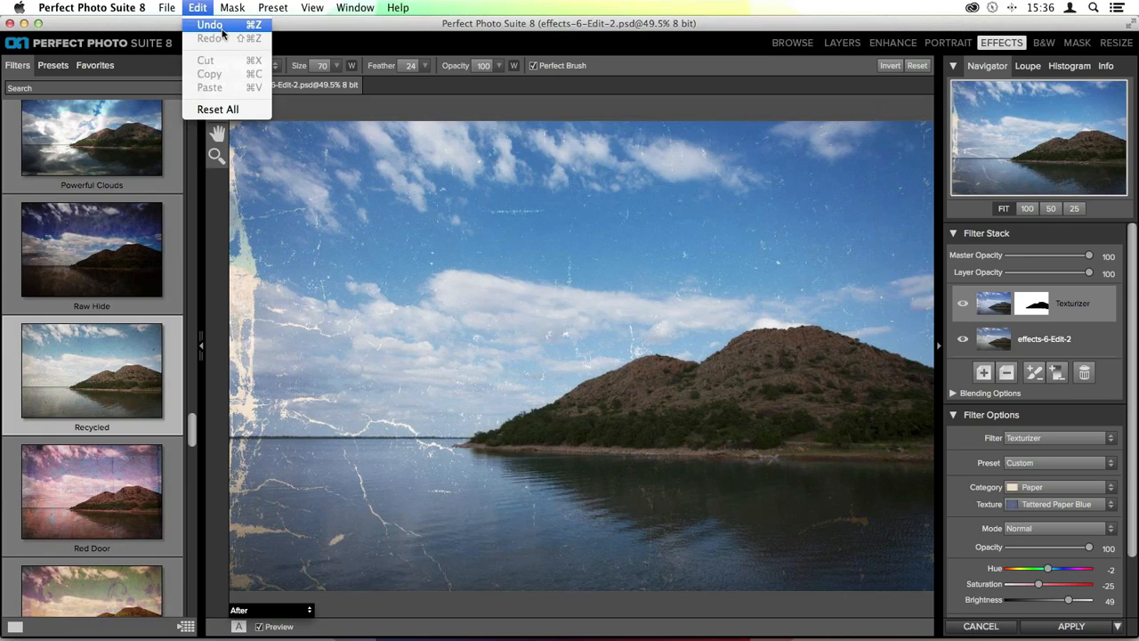
{"action": "left_click", "coordinate": [218, 26]}
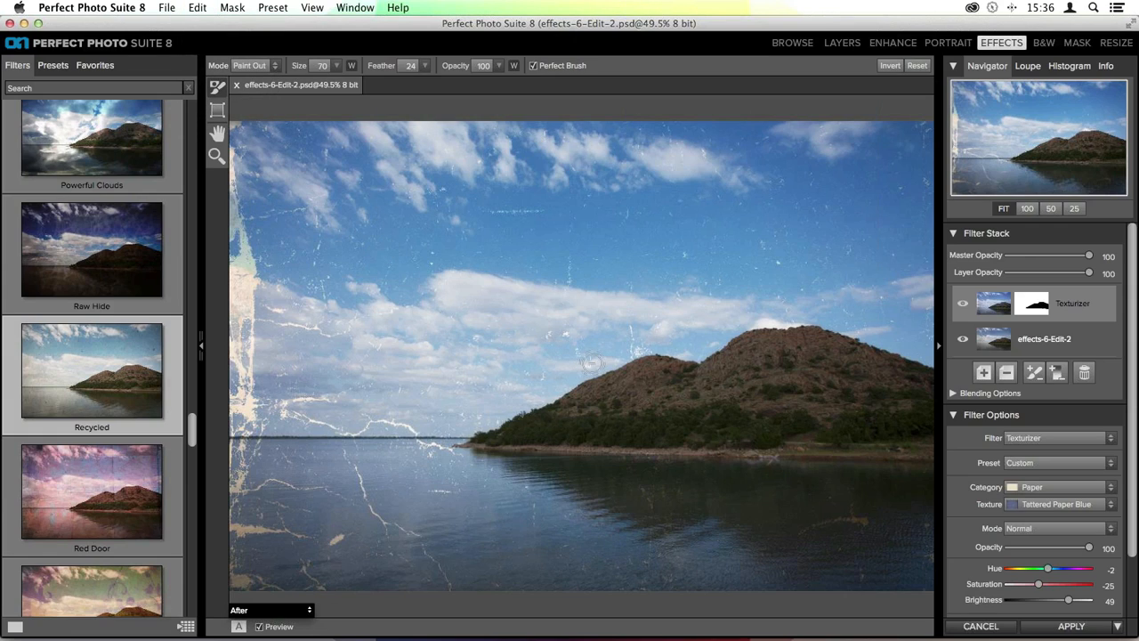
{"action": "mouse_move", "coordinate": [773, 198]}
{"action": "left_mouse_down"}
{"action": "mouse_move", "coordinate": [542, 314]}
{"action": "mouse_move", "coordinate": [787, 177]}
{"action": "mouse_move", "coordinate": [475, 295]}
{"action": "mouse_move", "coordinate": [653, 193]}
{"action": "mouse_move", "coordinate": [345, 275]}
{"action": "mouse_move", "coordinate": [648, 157]}
{"action": "mouse_move", "coordinate": [460, 287]}
{"action": "mouse_move", "coordinate": [792, 229]}
{"action": "mouse_move", "coordinate": [734, 282]}
{"action": "mouse_move", "coordinate": [797, 271]}
{"action": "left_mouse_up"}
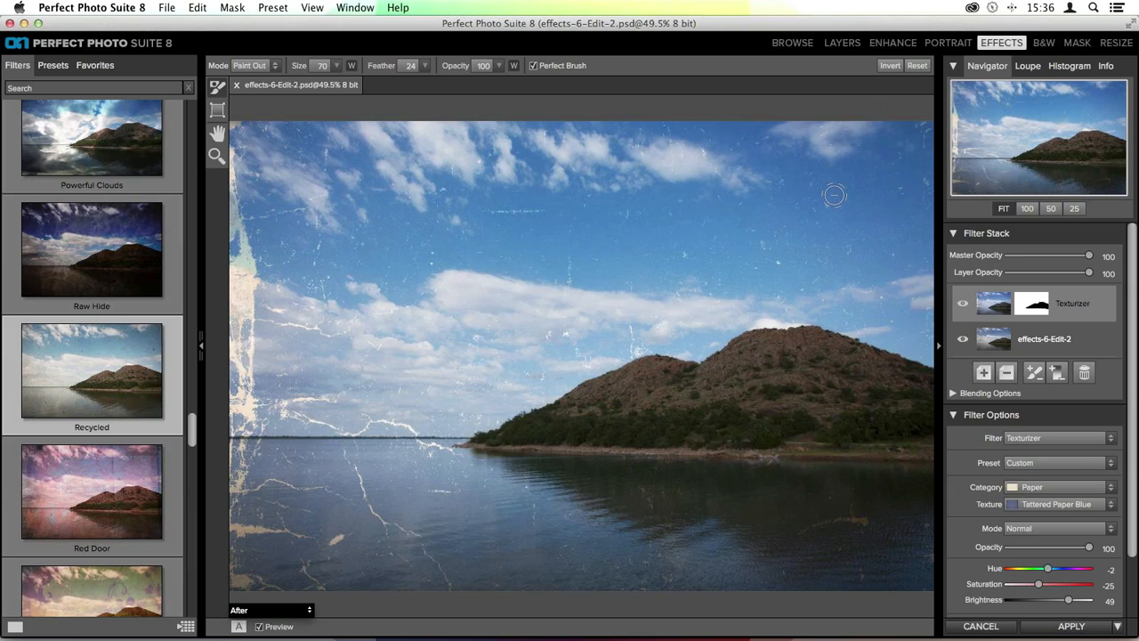
{"action": "left_click", "coordinate": [891, 67]}
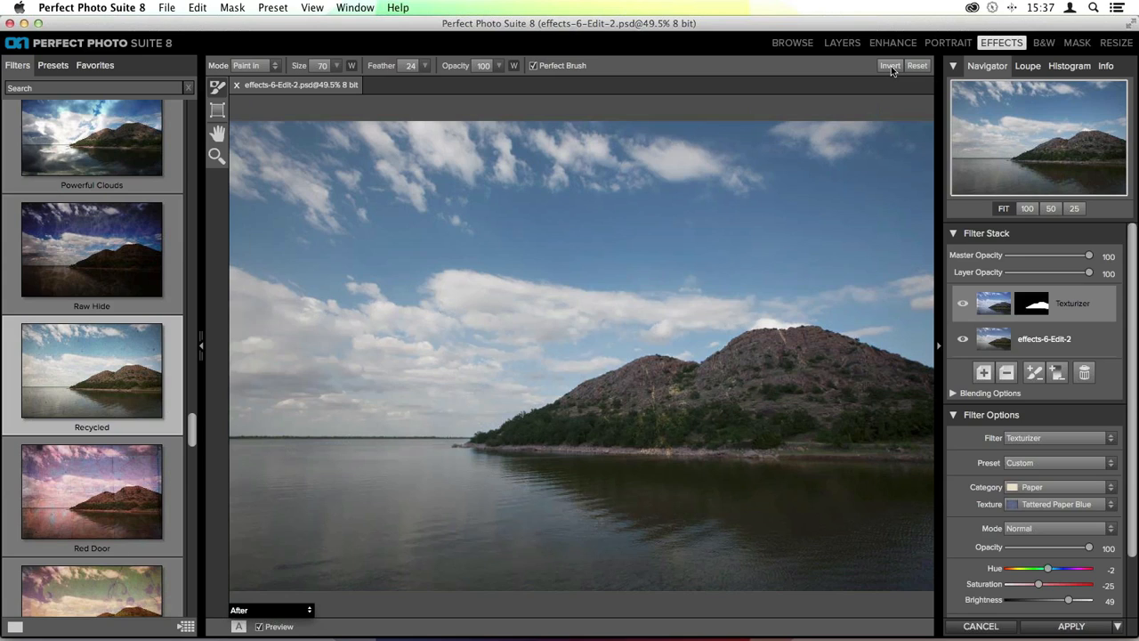
{"action": "left_click", "coordinate": [891, 66]}
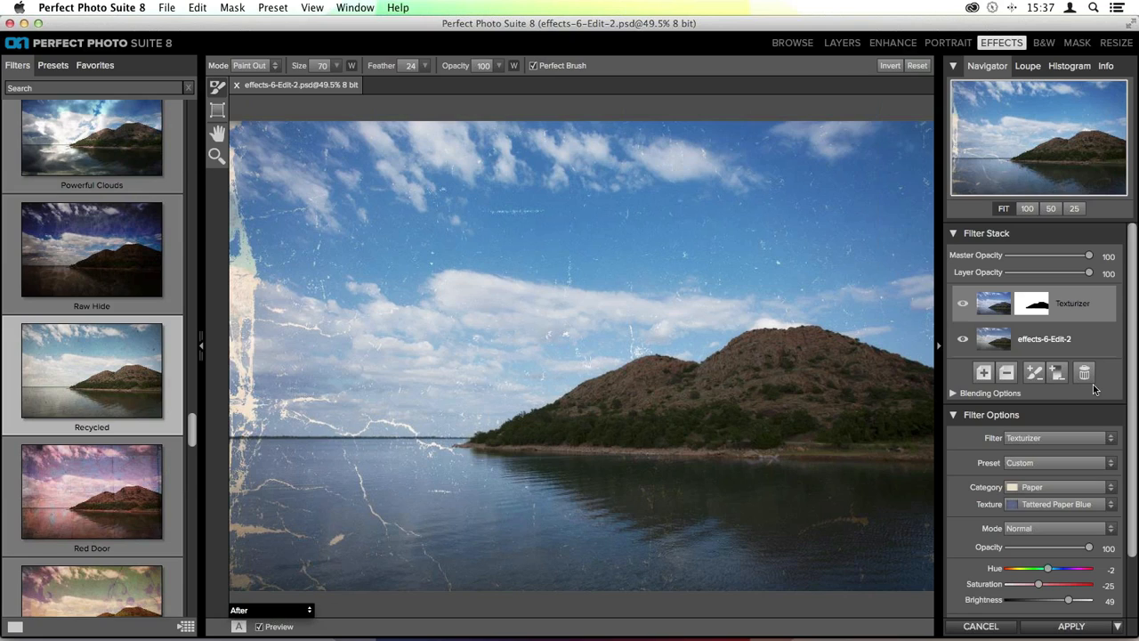
Stack two more Texturizer filters above the masked one, using the Cool Concrete and Black Leather presets.
{"action": "scroll", "coordinate": [65, 363], "scroll_direction": "down", "scroll_amount": 1}
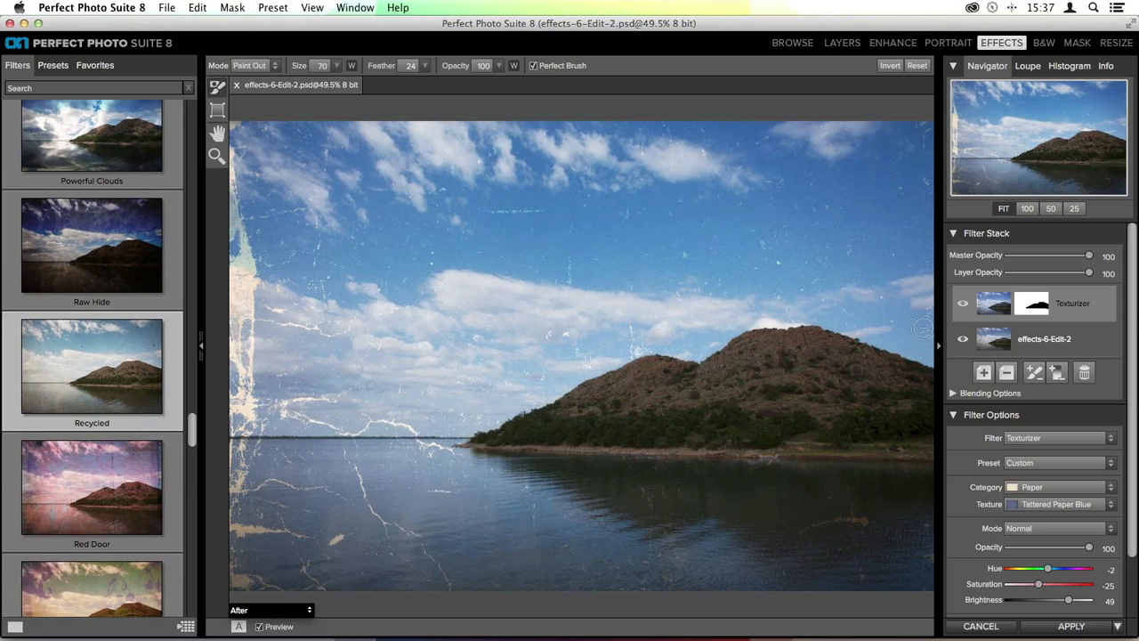
{"action": "left_click", "coordinate": [983, 373]}
{"action": "scroll", "coordinate": [89, 251], "scroll_direction": "up", "scroll_amount": 15}
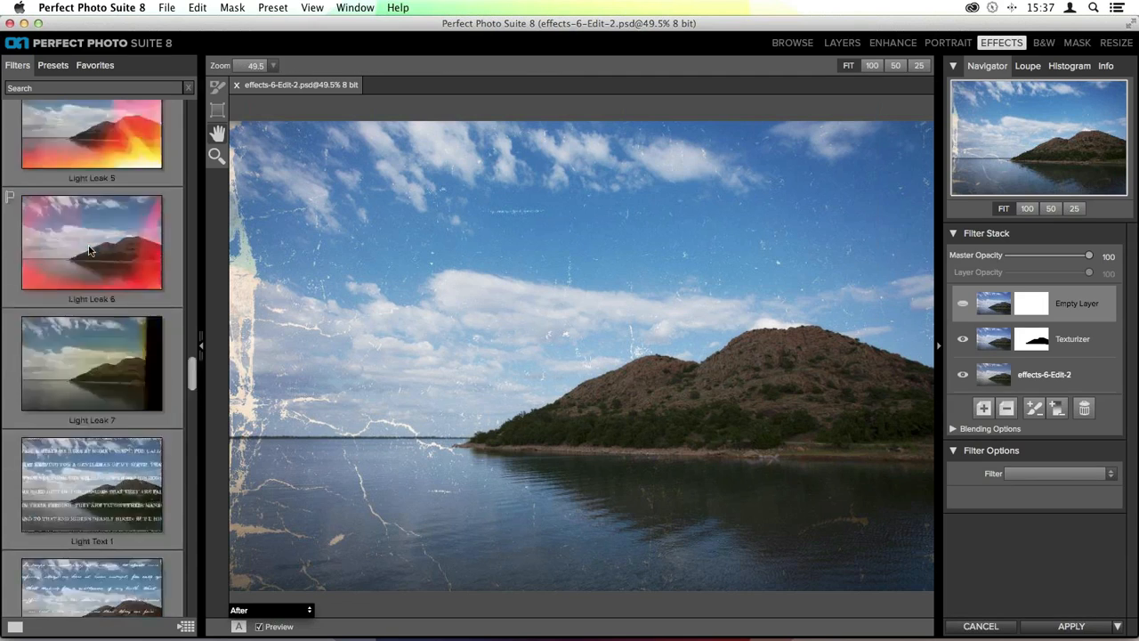
{"action": "scroll", "coordinate": [89, 251], "scroll_direction": "up", "scroll_amount": 10}
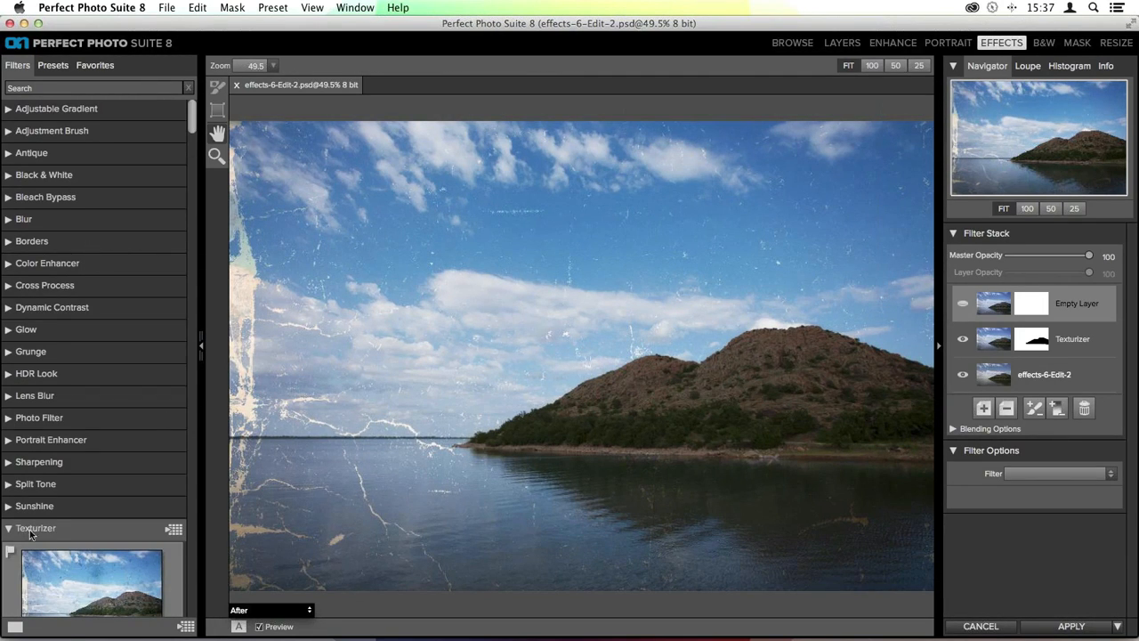
{"action": "left_click", "coordinate": [78, 573]}
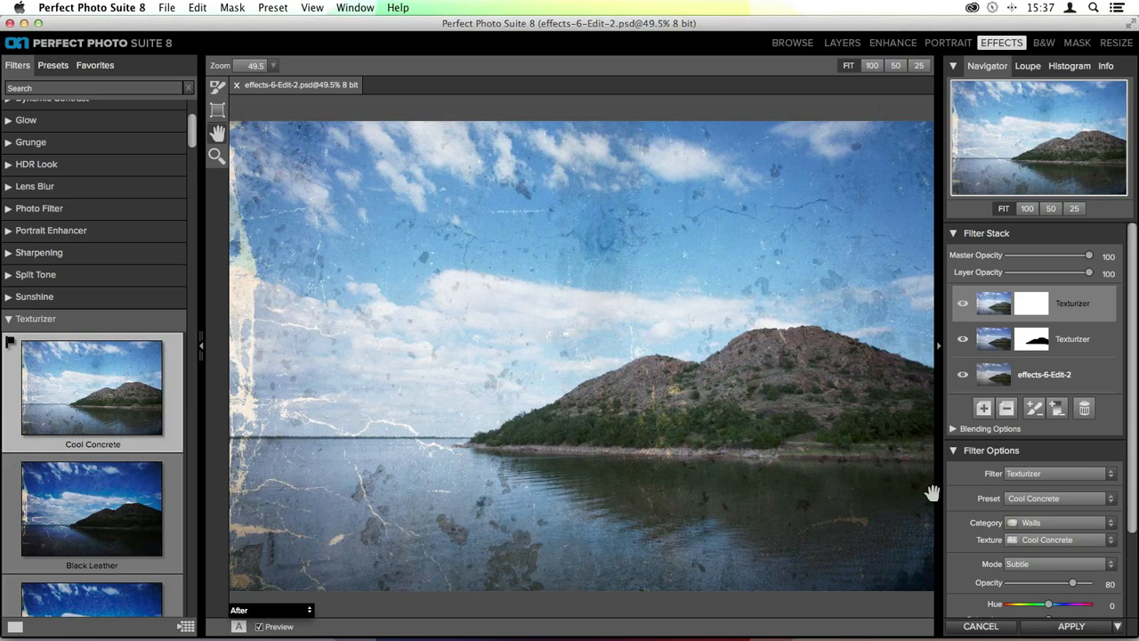
{"action": "left_click", "coordinate": [995, 407]}
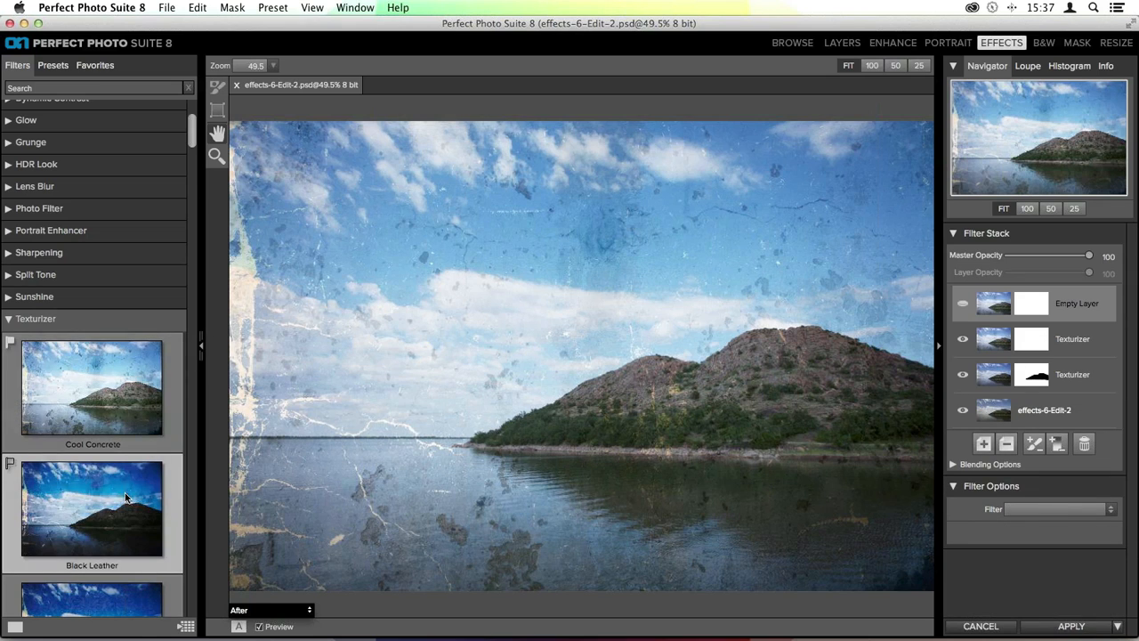
{"action": "left_click", "coordinate": [92, 510]}
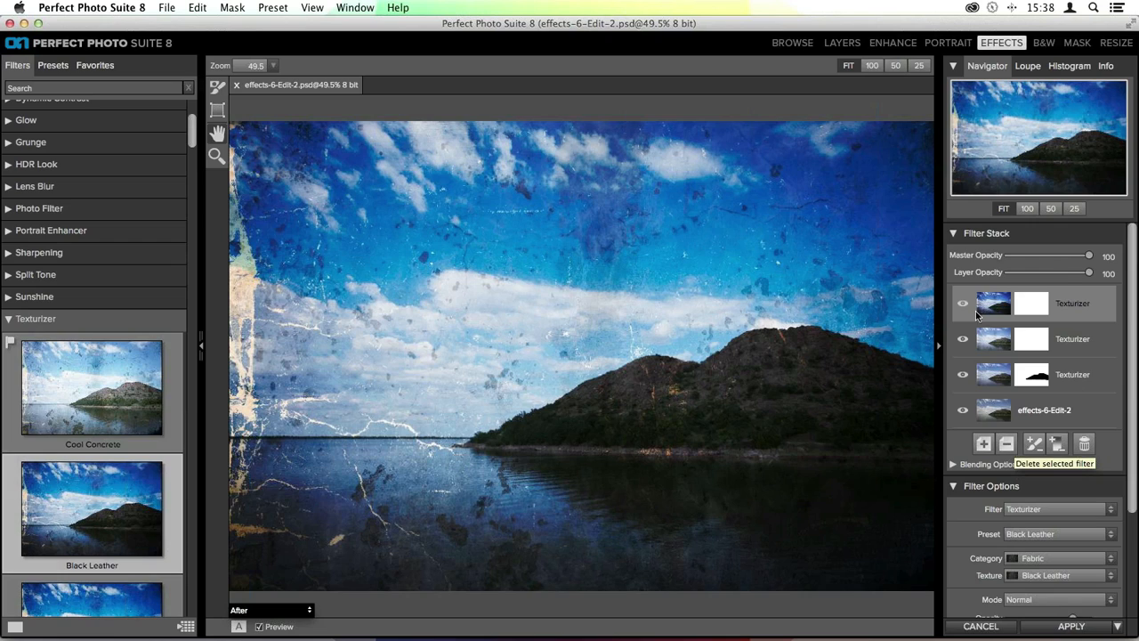
Delete all Texturizer filters from the stack and look over the preset categories before returning to the filter list.
{"action": "left_click", "coordinate": [1084, 444]}
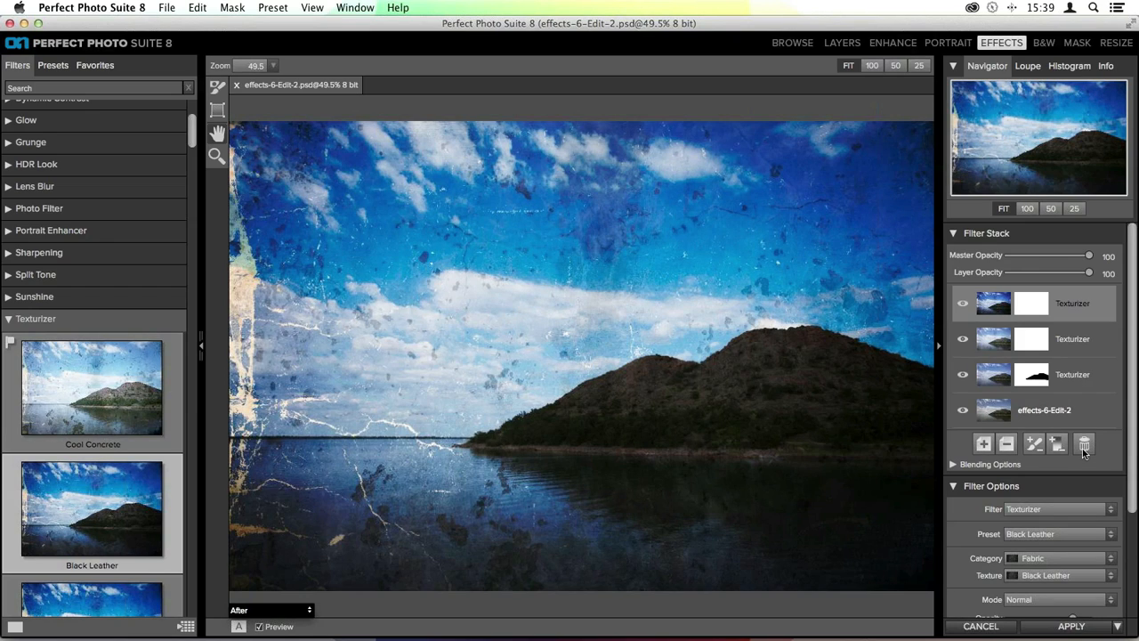
{"action": "left_click", "coordinate": [1083, 448]}
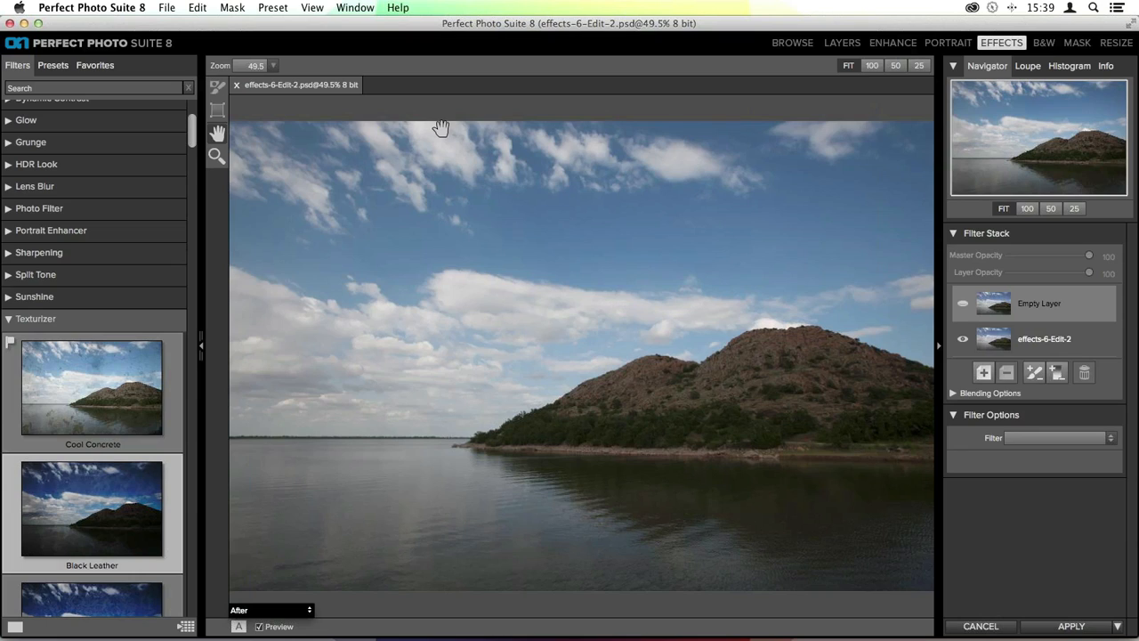
{"action": "left_click", "coordinate": [57, 70]}
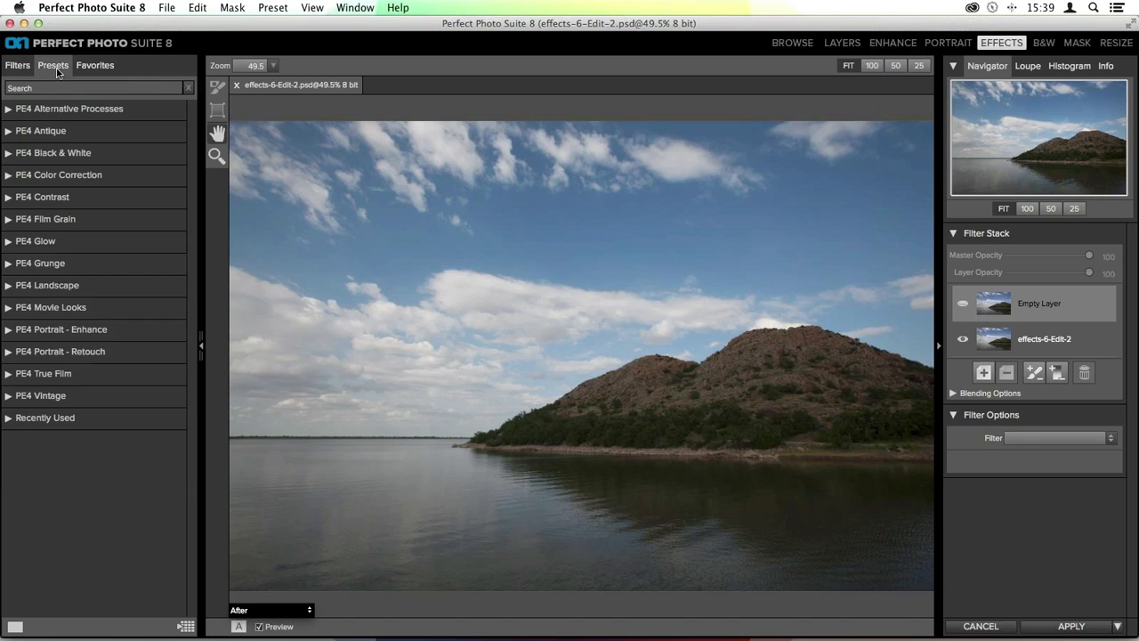
{"action": "left_click", "coordinate": [18, 66]}
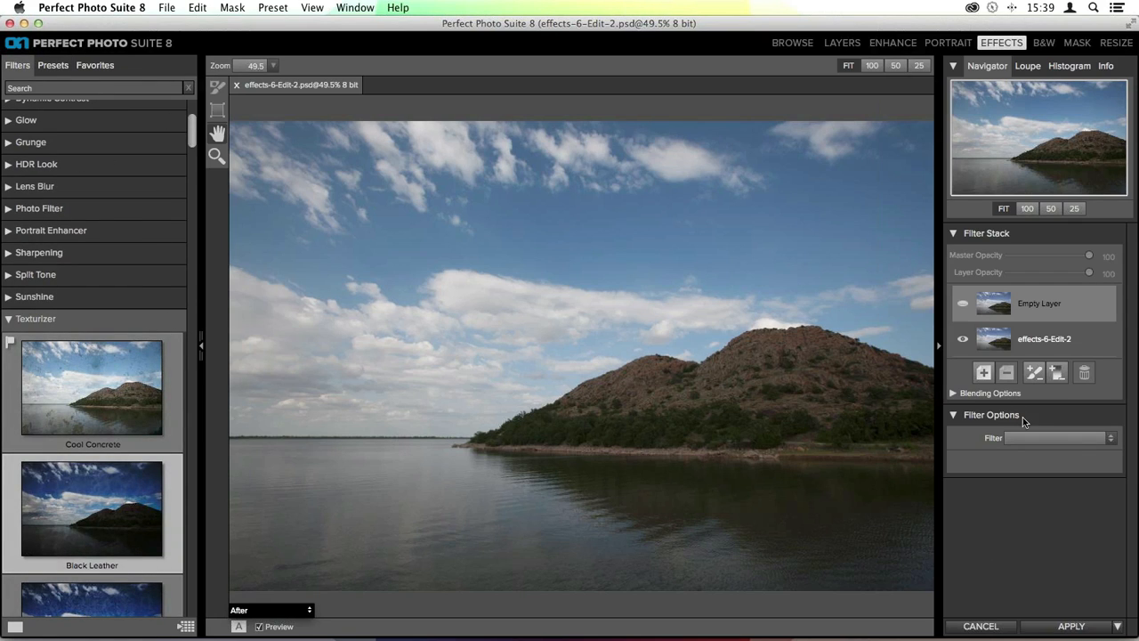
Apply the Cool Concrete texture to the lake photo and stack a Color Enhancer filter with the Cool Shadows preset above it.
{"action": "left_click", "coordinate": [104, 395]}
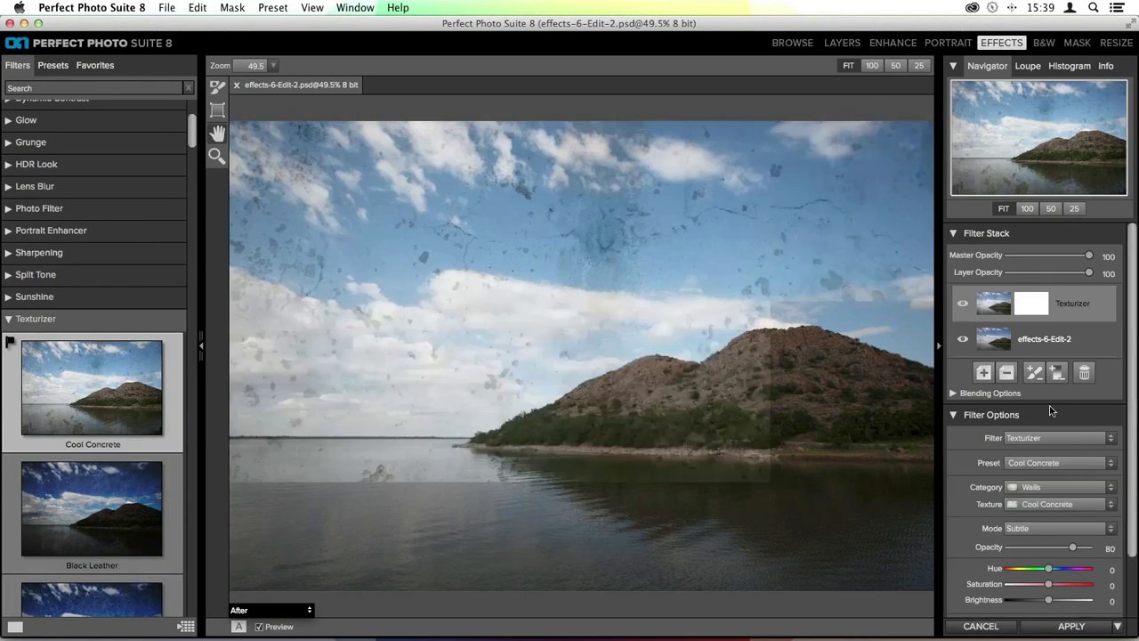
{"action": "left_click", "coordinate": [984, 373]}
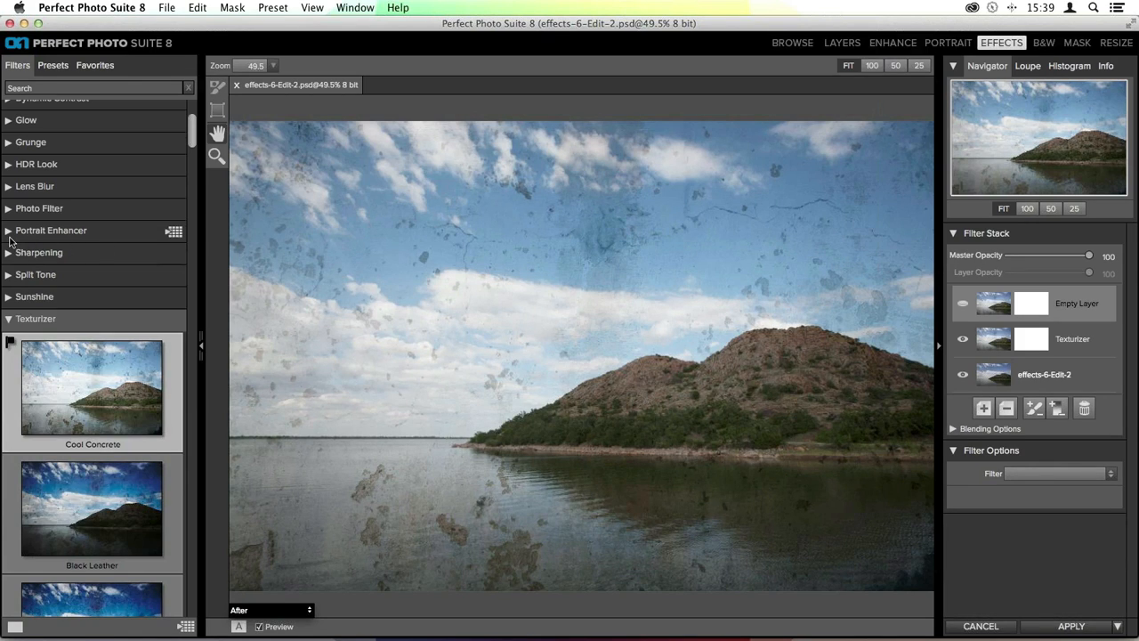
{"action": "scroll", "coordinate": [27, 219], "scroll_direction": "up", "scroll_amount": 5}
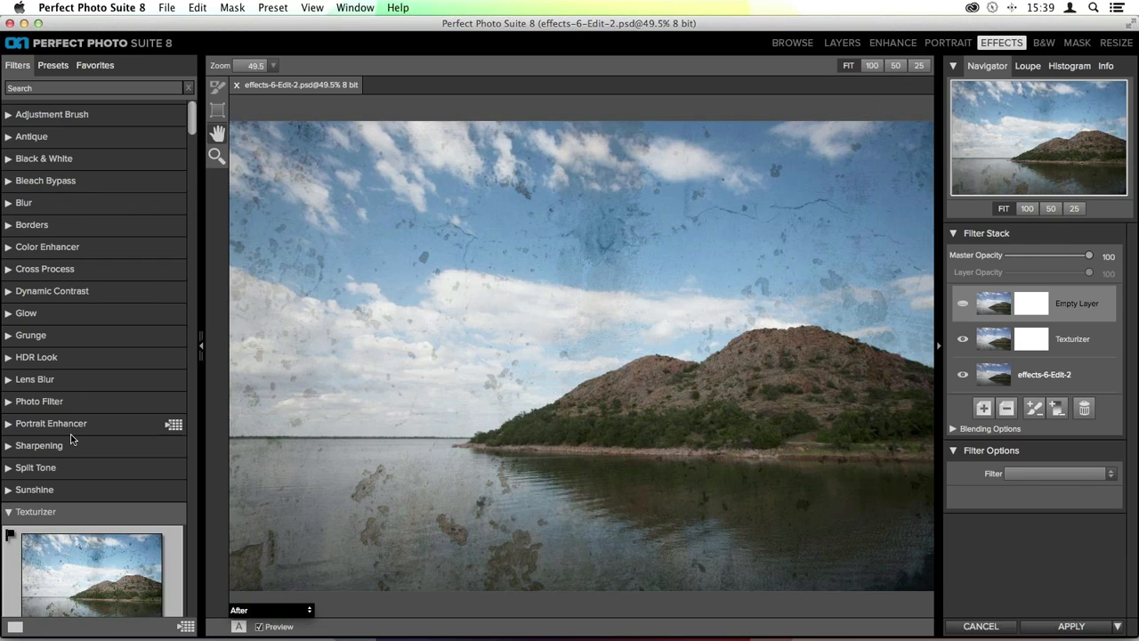
{"action": "left_click", "coordinate": [54, 247]}
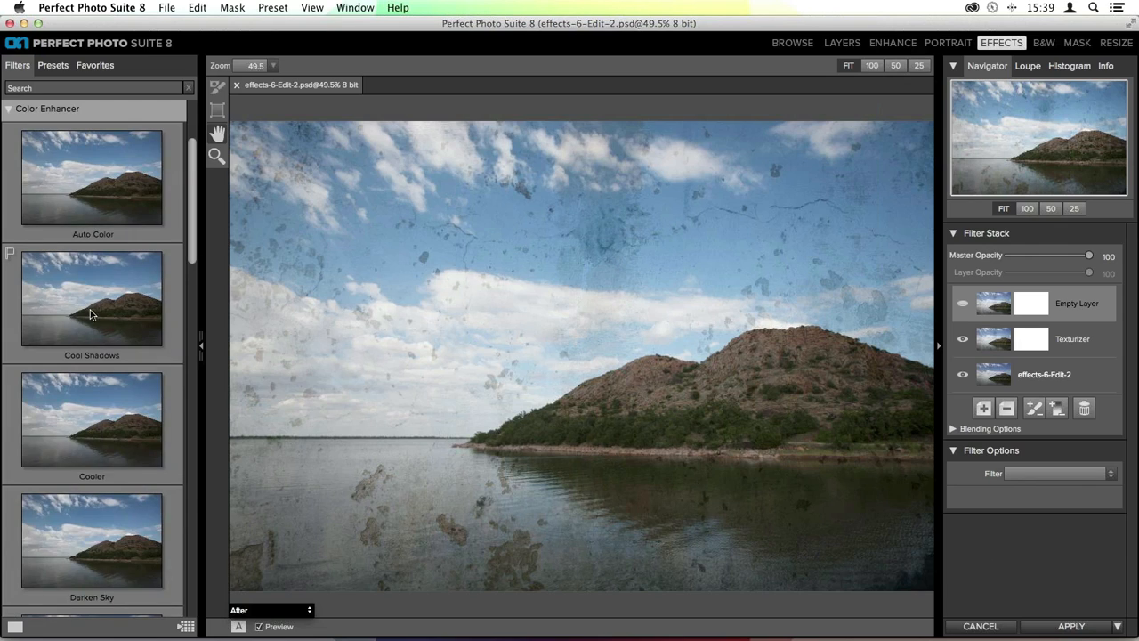
{"action": "scroll", "coordinate": [112, 334], "scroll_direction": "down", "scroll_amount": 2}
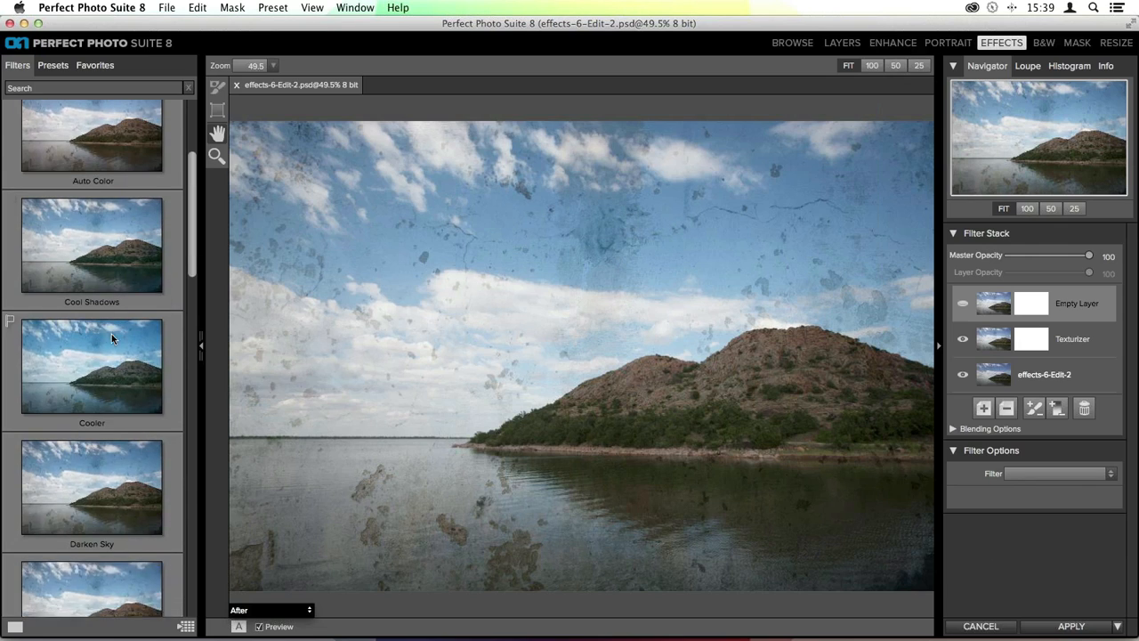
{"action": "left_click", "coordinate": [112, 276]}
Add an HDR Look filter on top of the stack, trying the Subtle preset before choosing Surreal.
{"action": "left_click", "coordinate": [983, 410]}
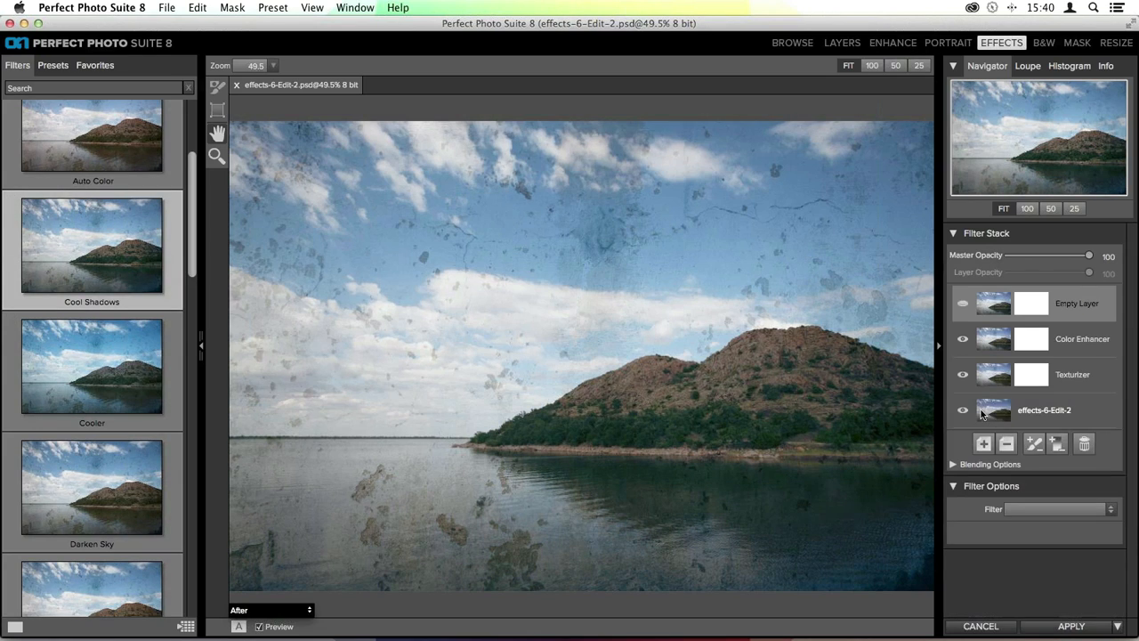
{"action": "scroll", "coordinate": [100, 304], "scroll_direction": "up", "scroll_amount": 4}
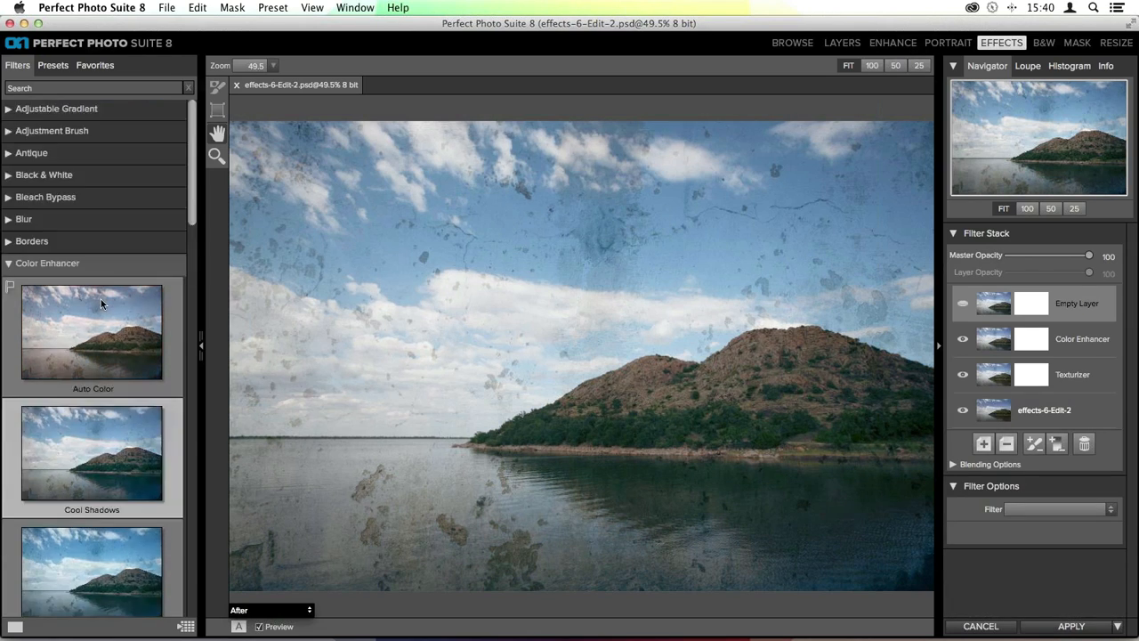
{"action": "left_click", "coordinate": [27, 264]}
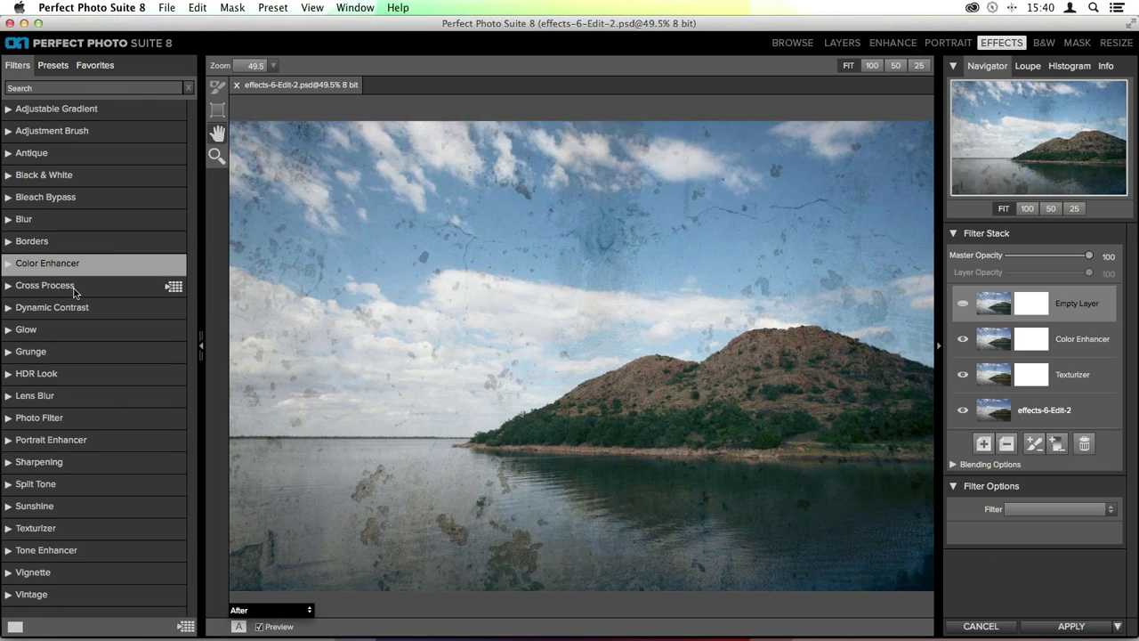
{"action": "left_click", "coordinate": [46, 374]}
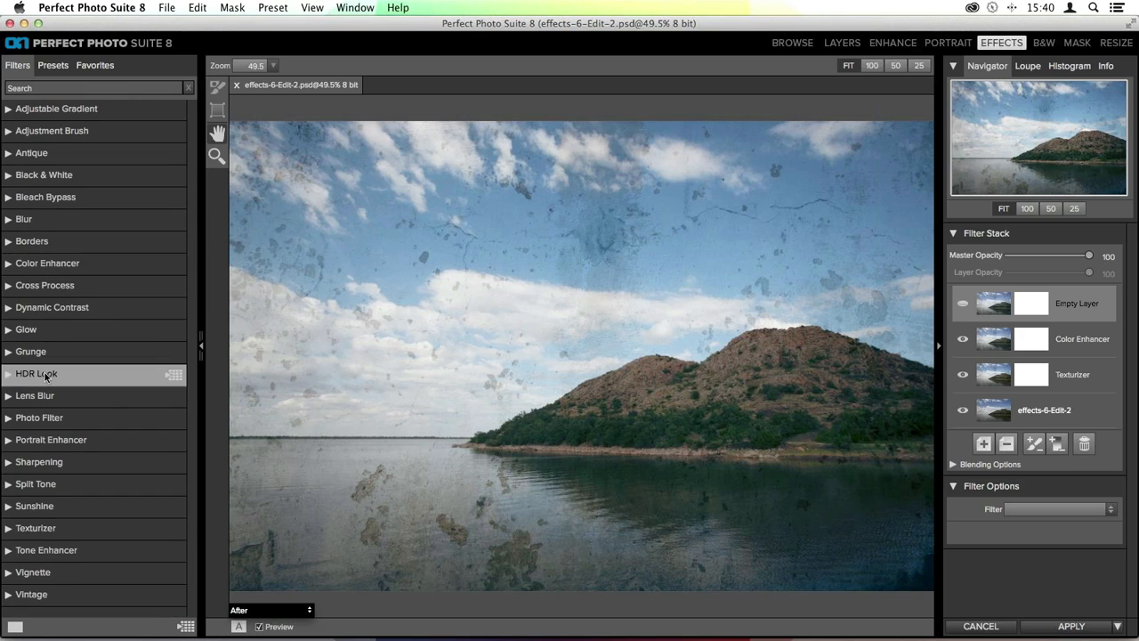
{"action": "scroll", "coordinate": [99, 406], "scroll_direction": "down", "scroll_amount": 5}
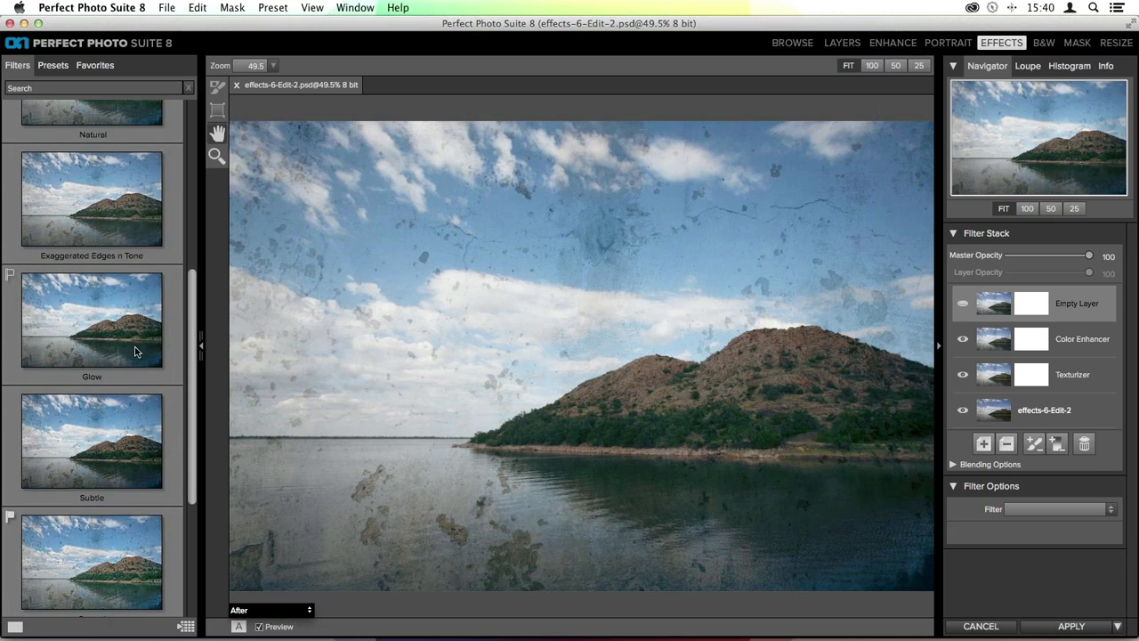
{"action": "left_click", "coordinate": [114, 428]}
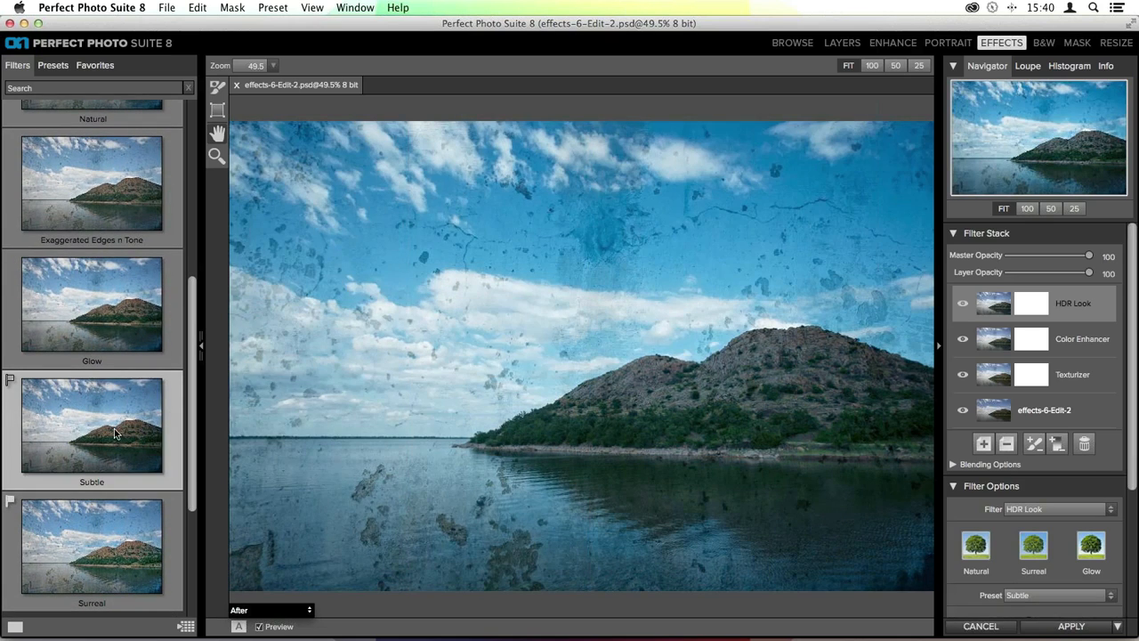
{"action": "left_click", "coordinate": [124, 541]}
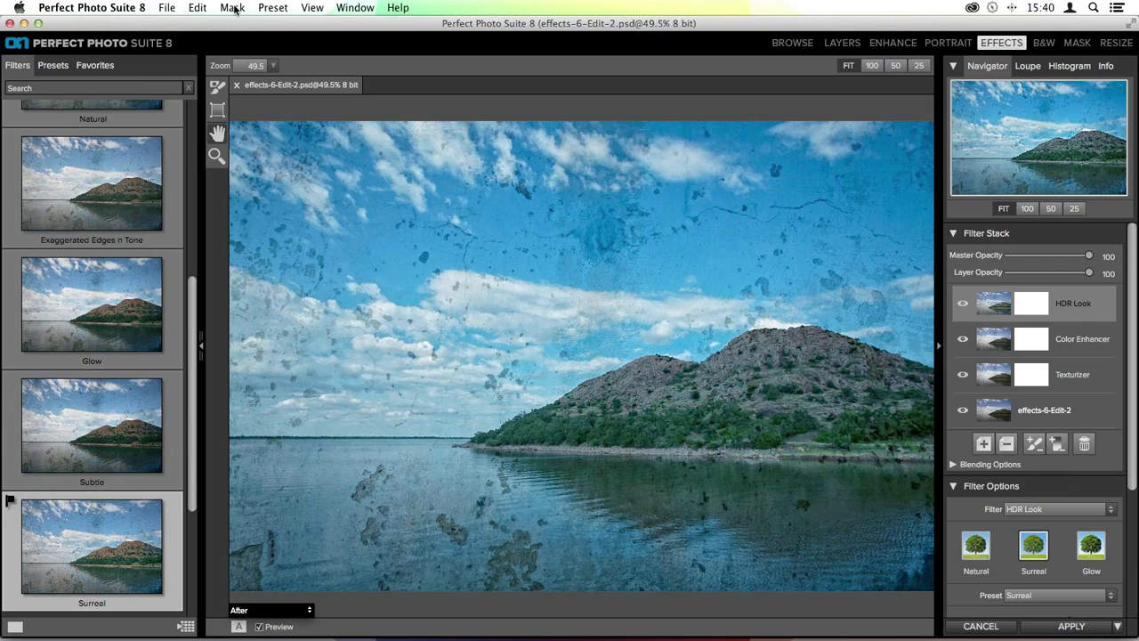
Start saving the filter stack as a preset named Cross Processed HDR Look in a new category named after its owner's presets.
{"action": "left_click", "coordinate": [271, 7]}
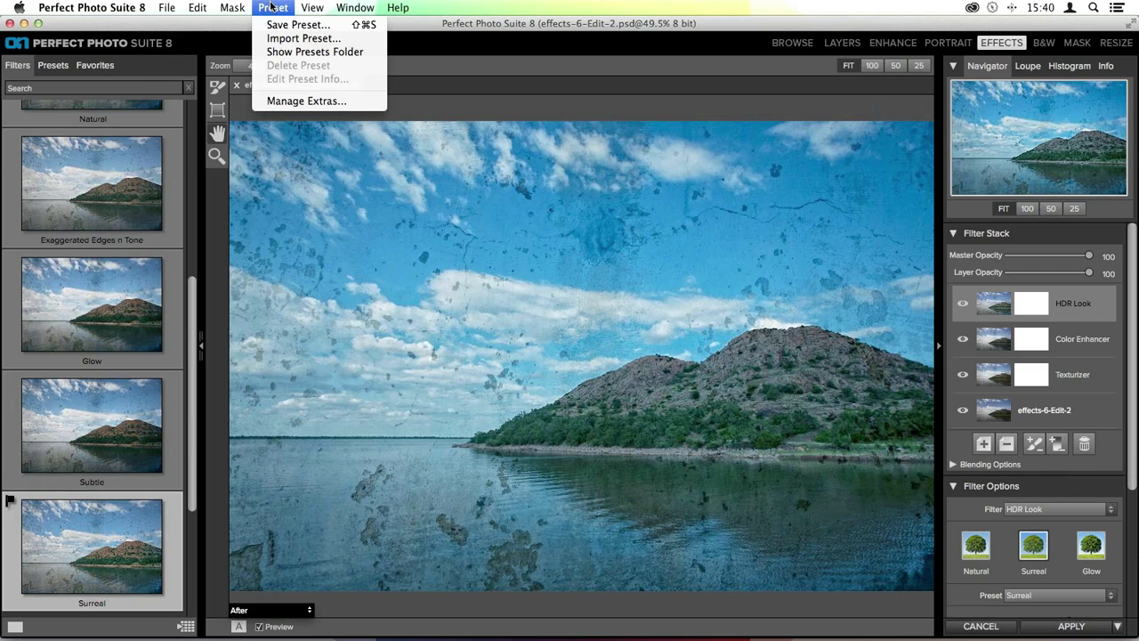
{"action": "left_click", "coordinate": [283, 25]}
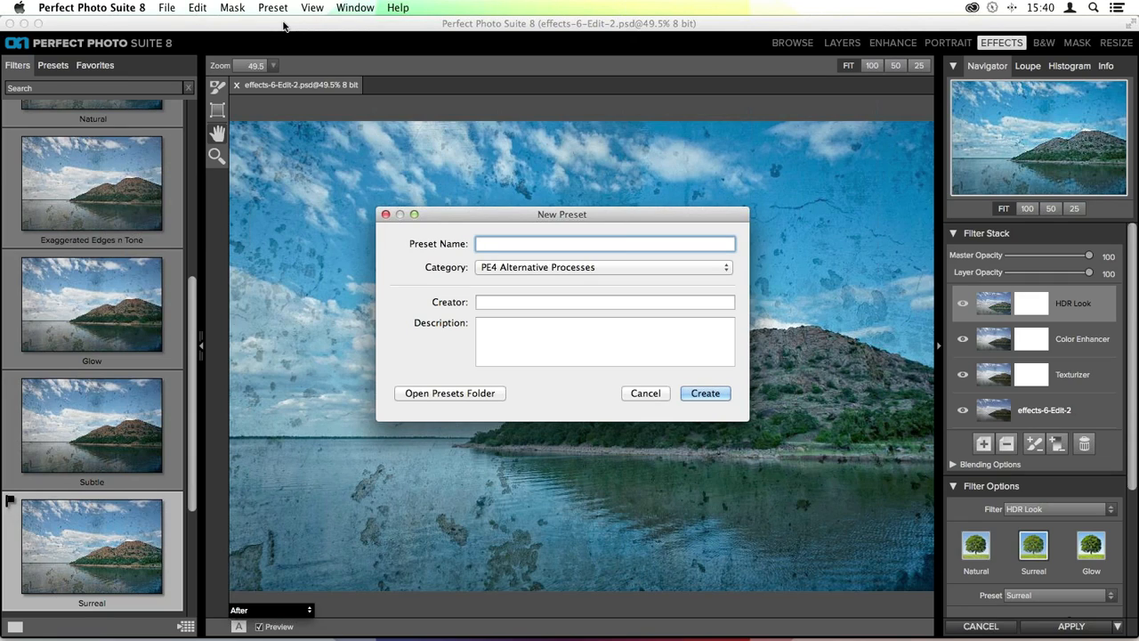
{"action": "type", "text": "Cross Processed HDR Look"}
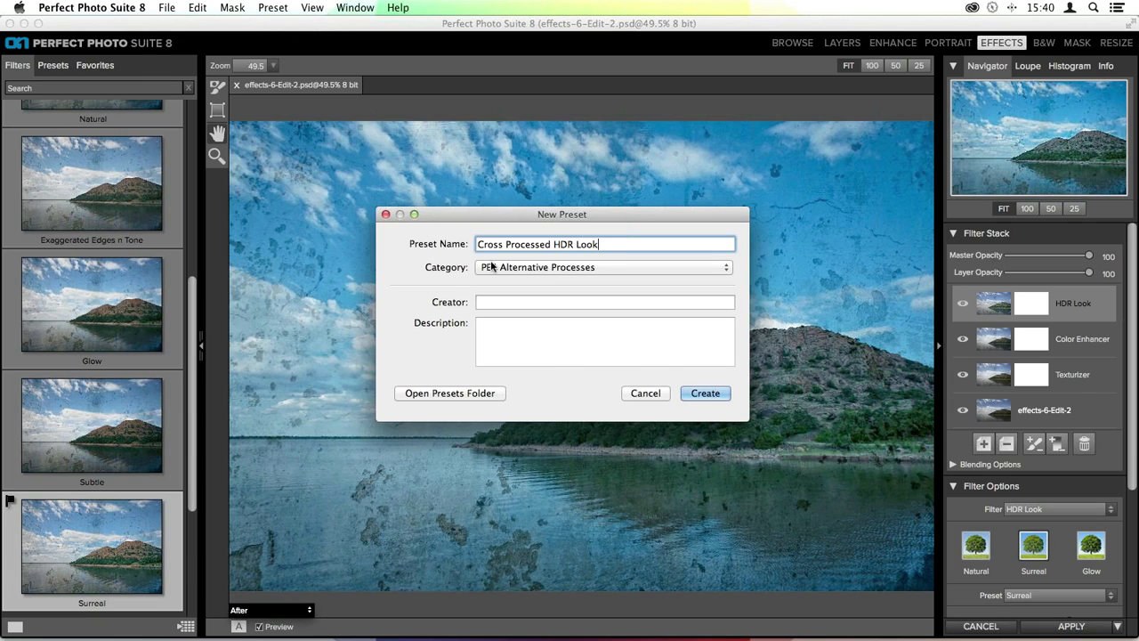
{"action": "left_click", "coordinate": [526, 267]}
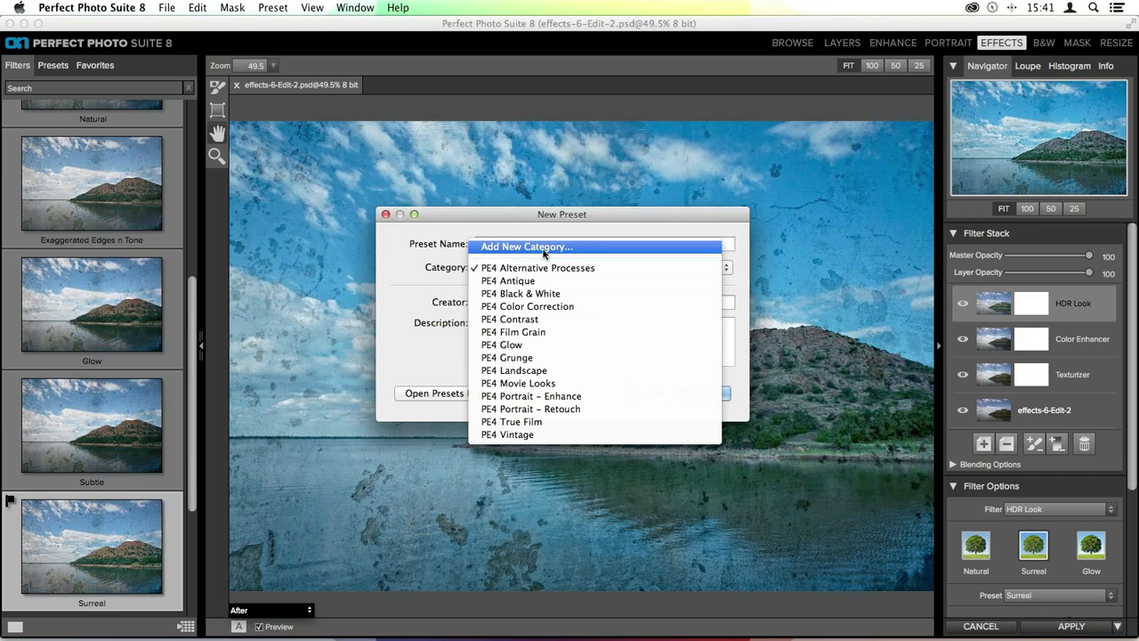
{"action": "left_click", "coordinate": [543, 249]}
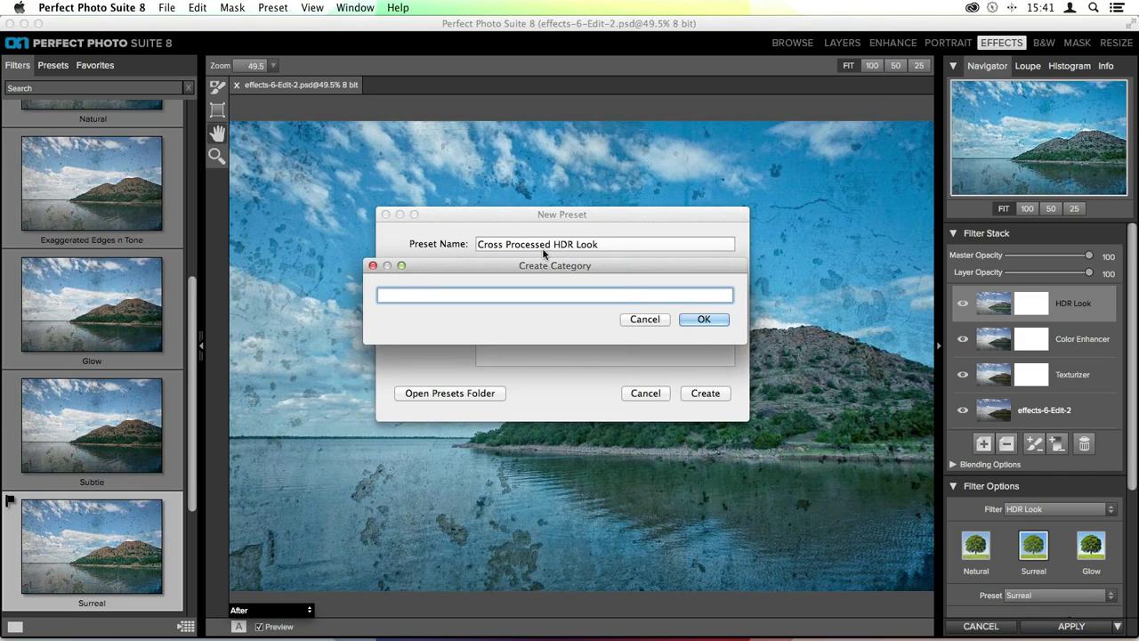
{"action": "type", "text": "Liz's Presets"}
{"action": "key", "text": "Return"}
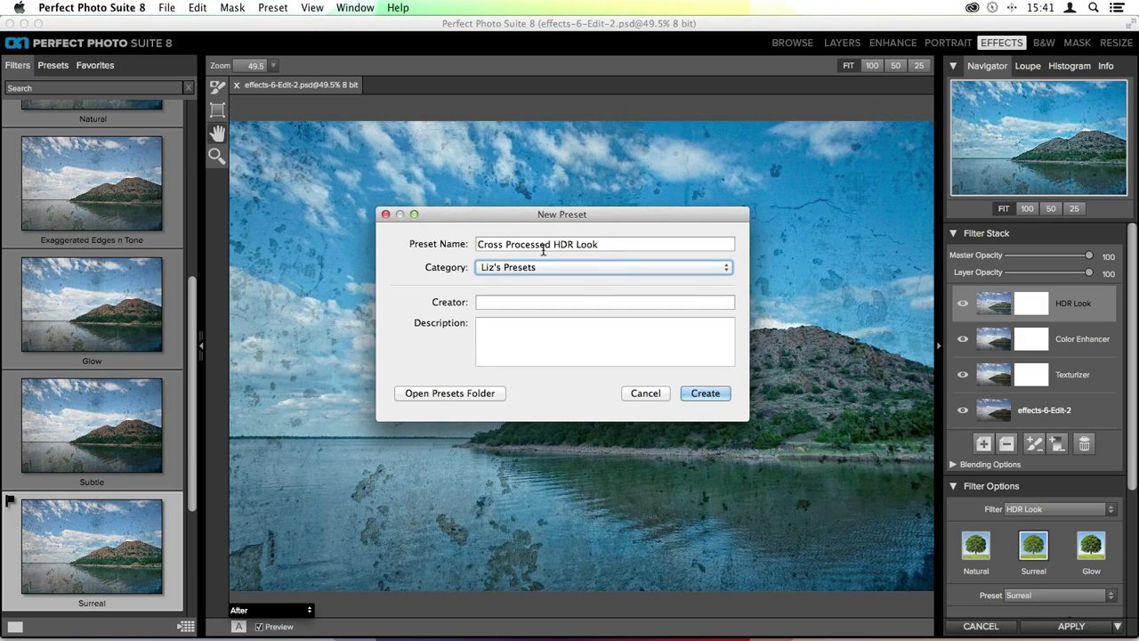
Enter the creator's first name and create the preset.
{"action": "left_click", "coordinate": [523, 305]}
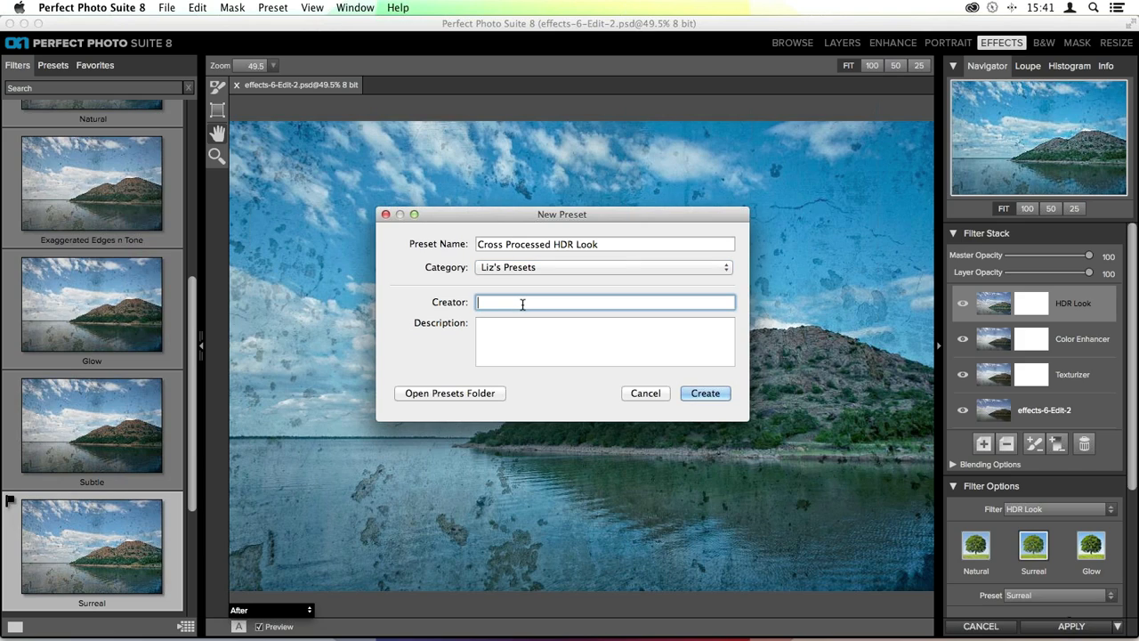
{"action": "type", "text": "liz"}
{"action": "left_click", "coordinate": [705, 394]}
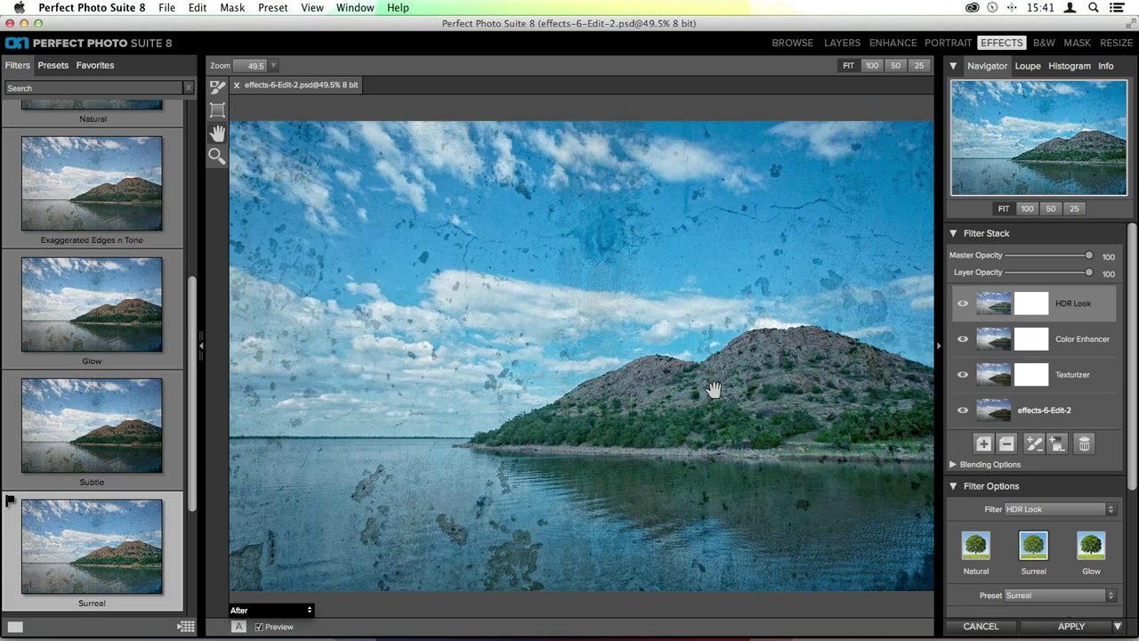
Clear the filter stack, apply the saved Cross Processed HDR Look preset to the lake photo and review its filters.
{"action": "left_click", "coordinate": [52, 71]}
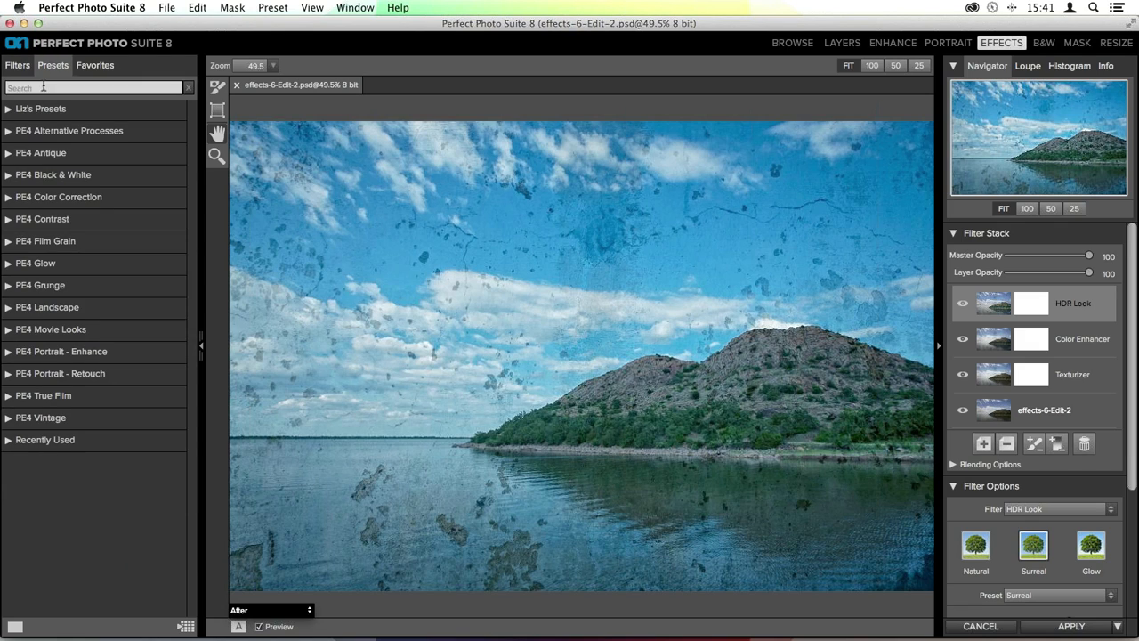
{"action": "left_click", "coordinate": [10, 110]}
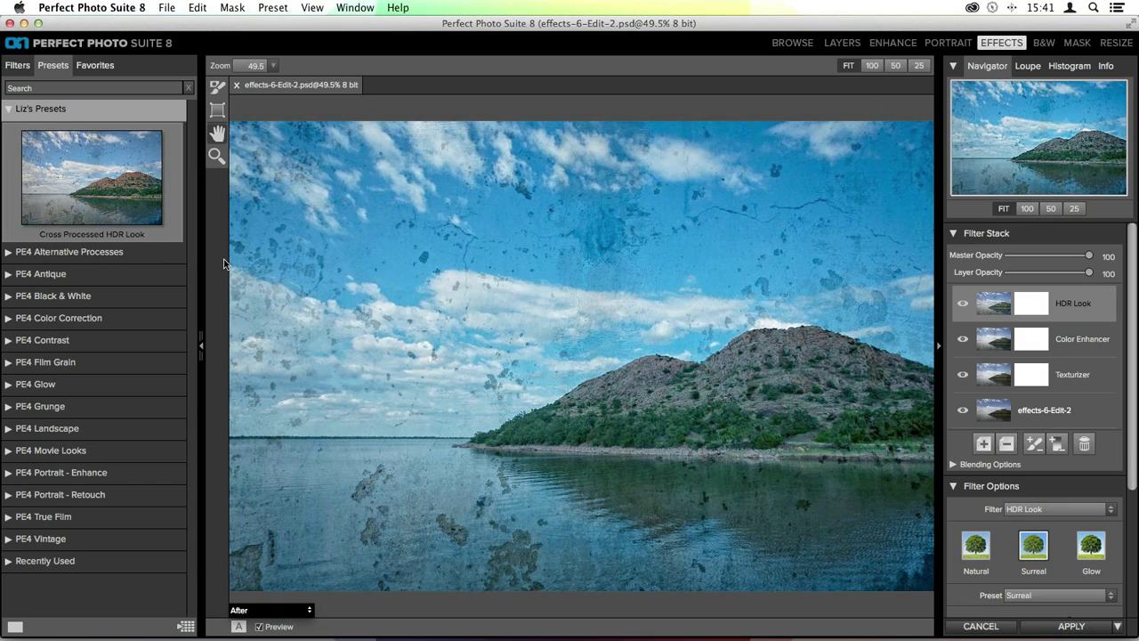
{"action": "left_click", "coordinate": [1086, 446]}
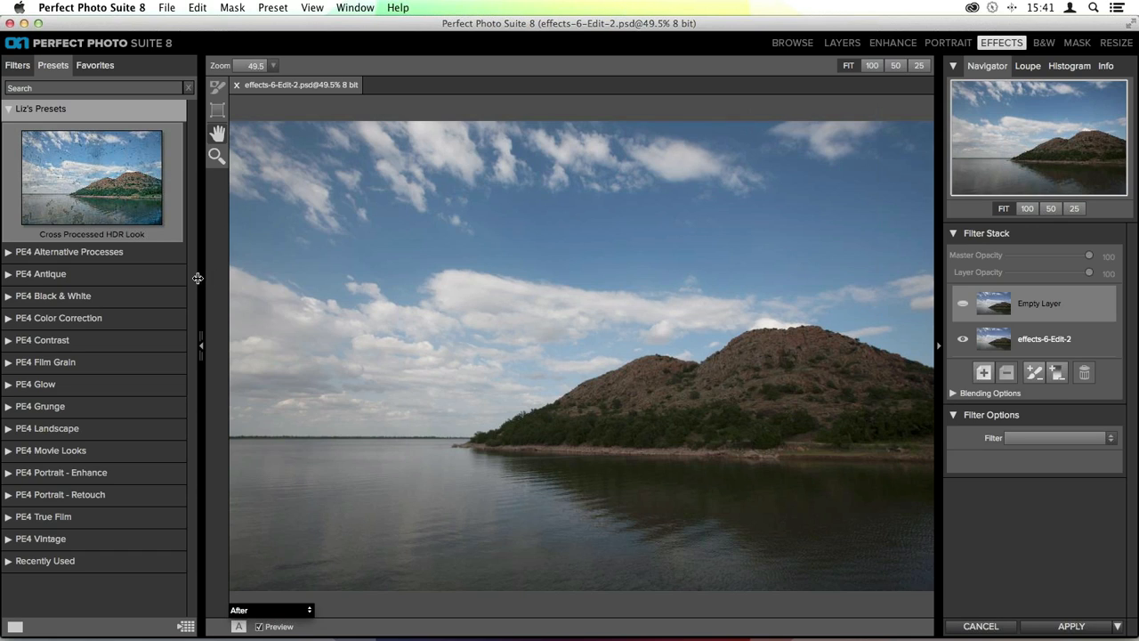
{"action": "left_click", "coordinate": [96, 190]}
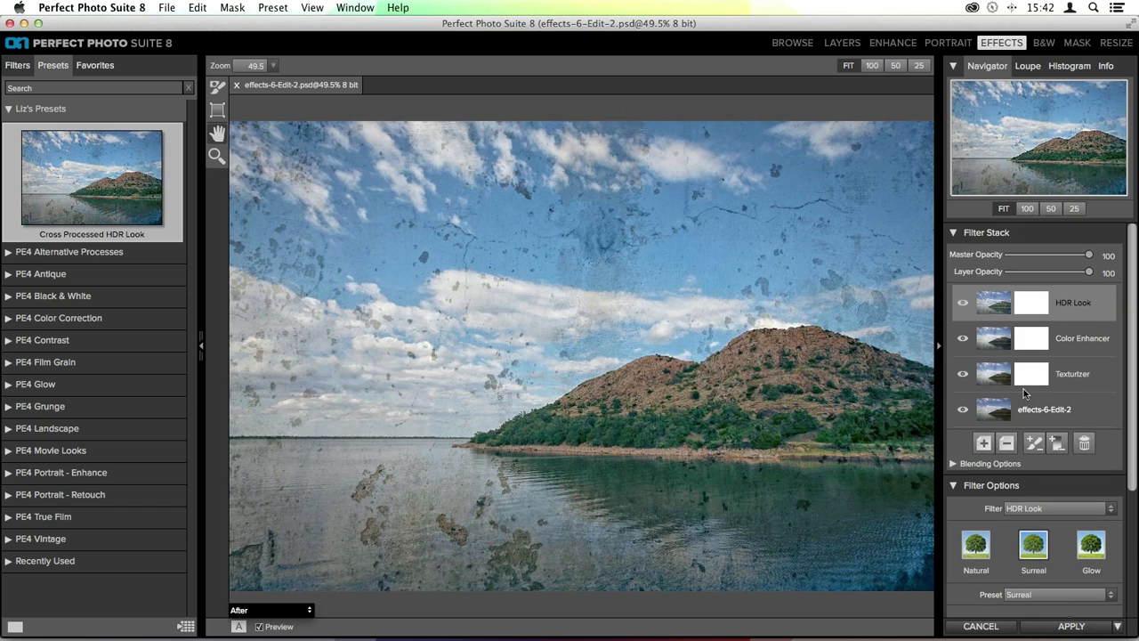
{"action": "scroll", "coordinate": [1023, 393], "scroll_direction": "down", "scroll_amount": 3}
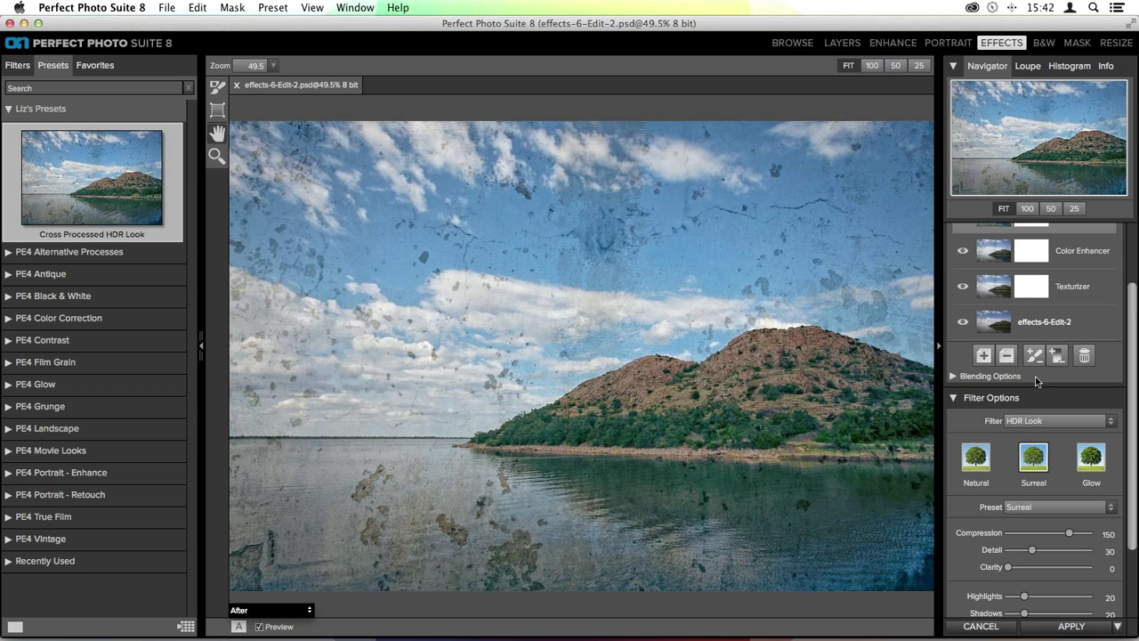
{"action": "scroll", "coordinate": [1036, 381], "scroll_direction": "up", "scroll_amount": 2}
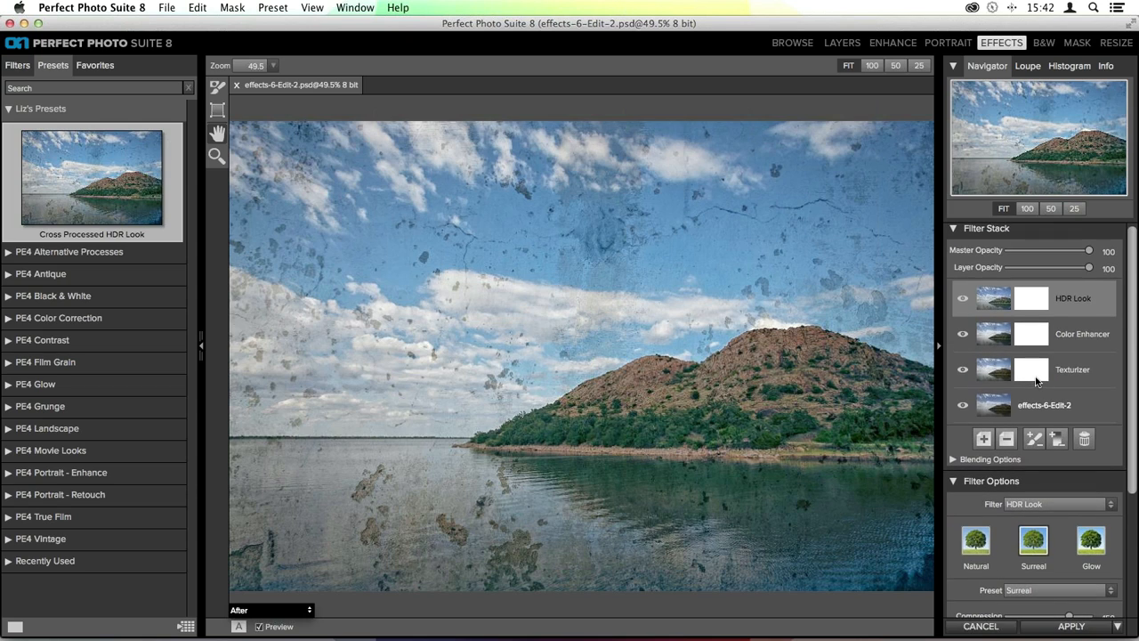
{"action": "scroll", "coordinate": [1035, 381], "scroll_direction": "down", "scroll_amount": 3}
{"action": "scroll", "coordinate": [1035, 381], "scroll_direction": "up", "scroll_amount": 4}
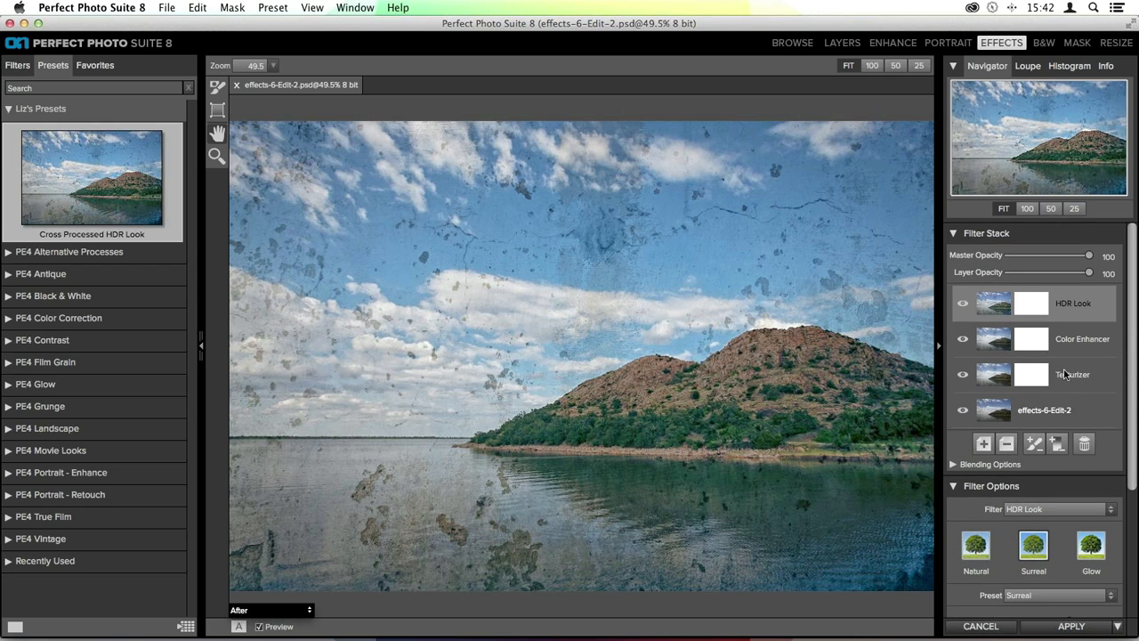
Remove the HDR Look filter, clear the remaining filters from the stack and collapse the custom preset category.
{"action": "left_click", "coordinate": [1007, 443]}
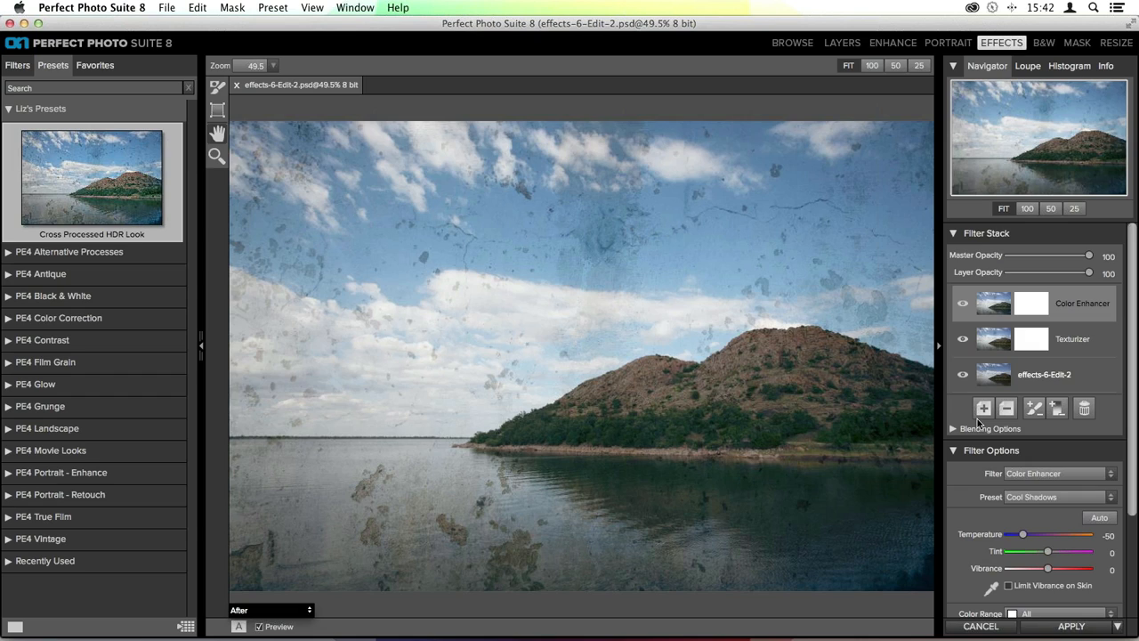
{"action": "left_click", "coordinate": [1085, 408]}
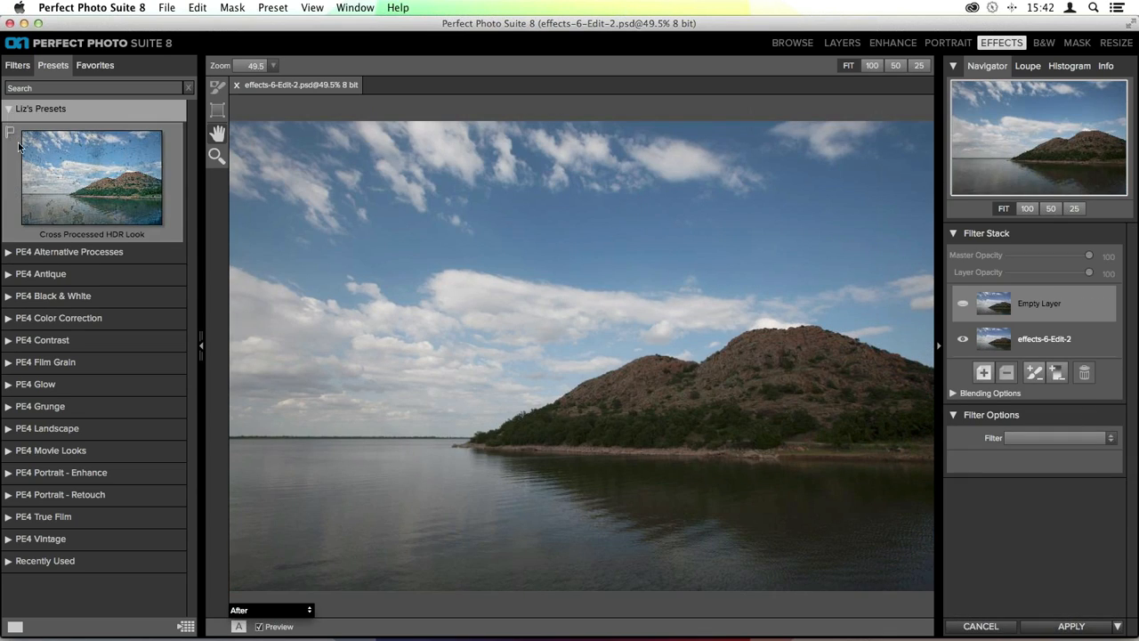
{"action": "left_click", "coordinate": [31, 109]}
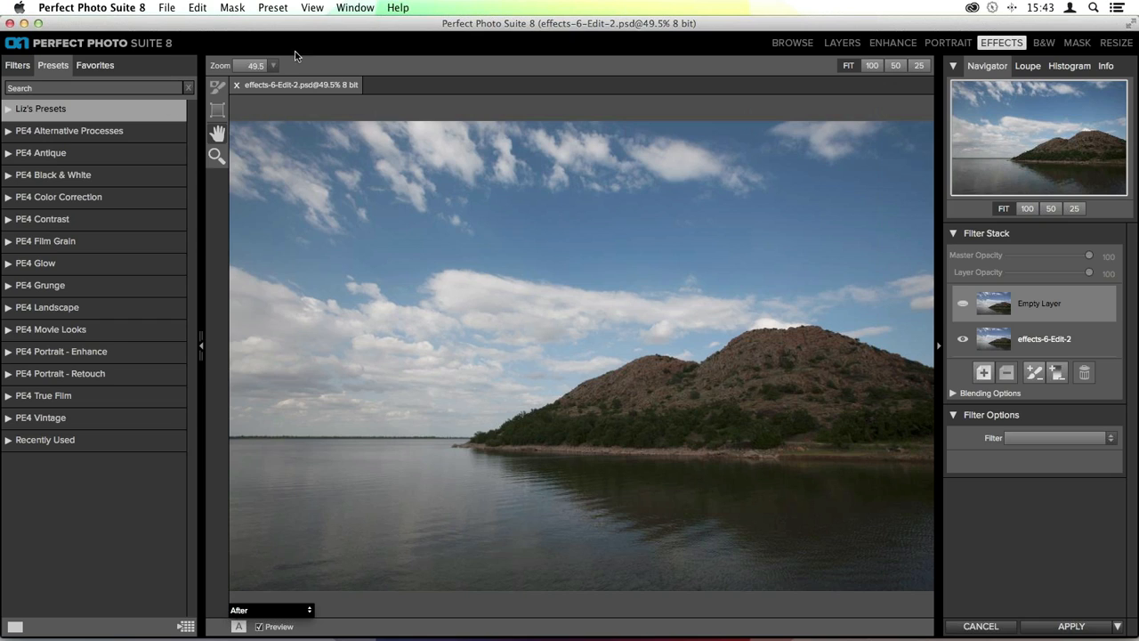
Start a preset import and browse to the Desktop folder.
{"action": "left_click", "coordinate": [277, 7]}
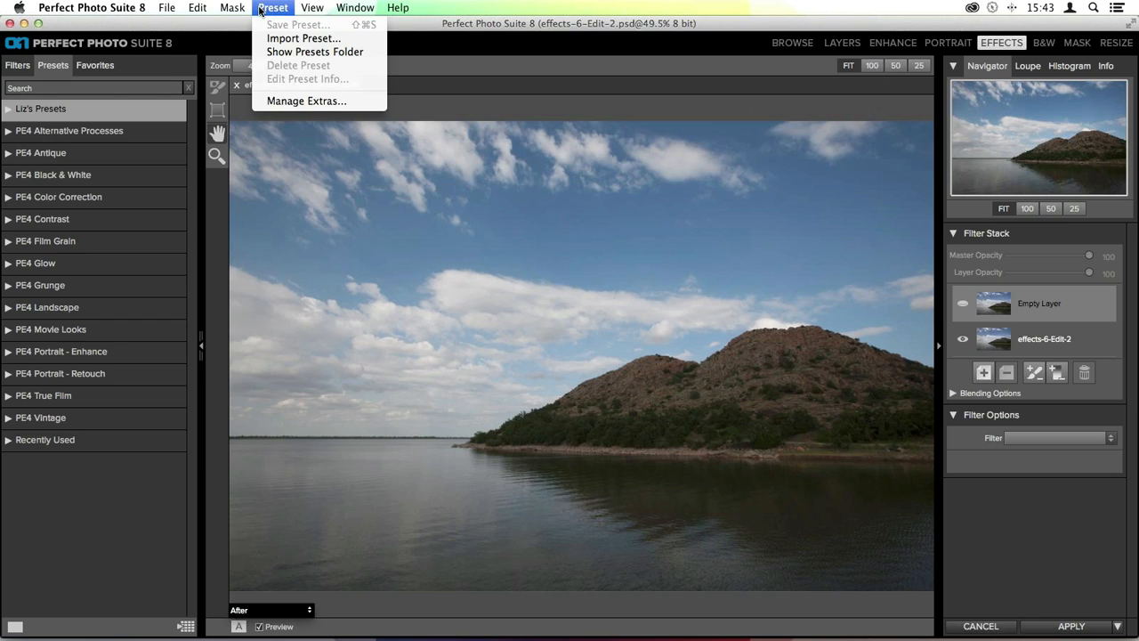
{"action": "left_click", "coordinate": [290, 37]}
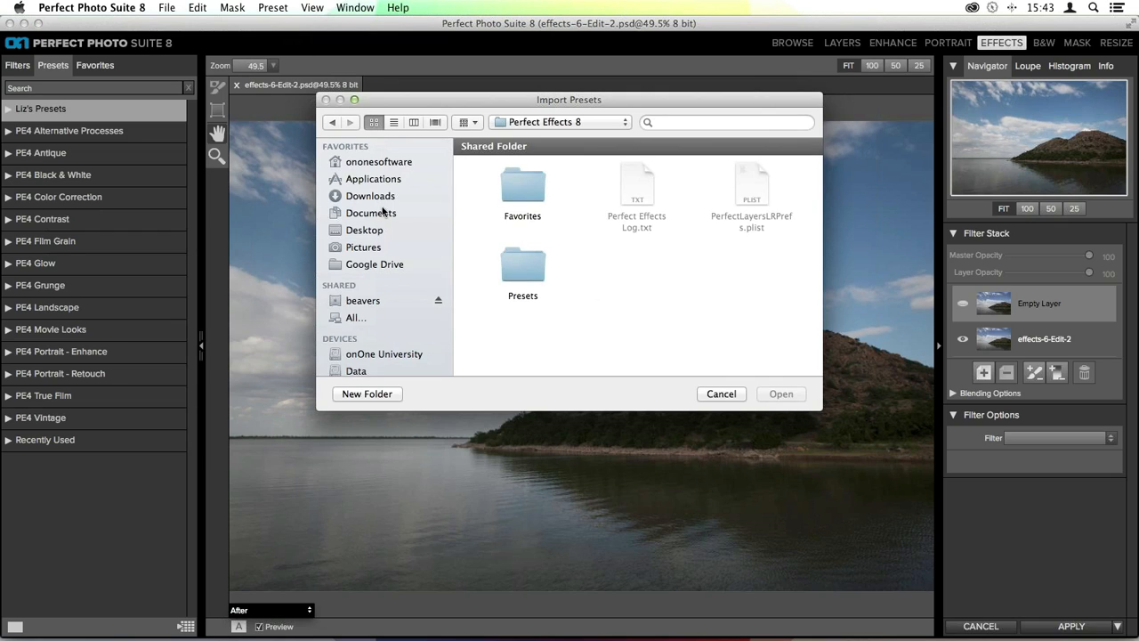
{"action": "left_click", "coordinate": [387, 233]}
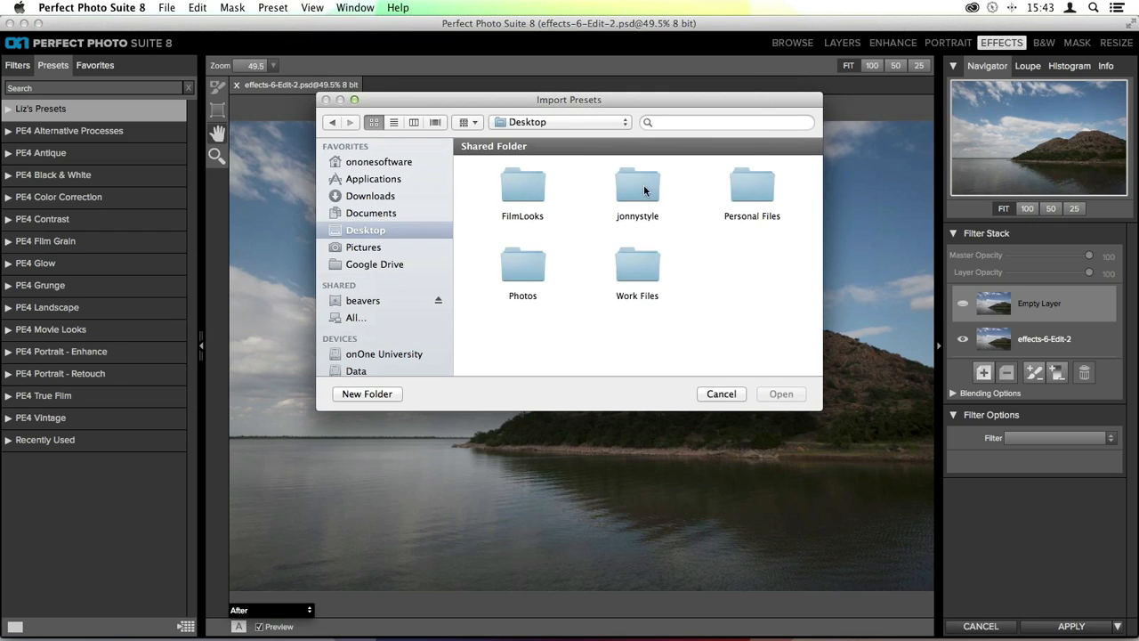
Look through the preset files in the jonnystyle folder and return to the Desktop.
{"action": "double_click", "coordinate": [634, 187]}
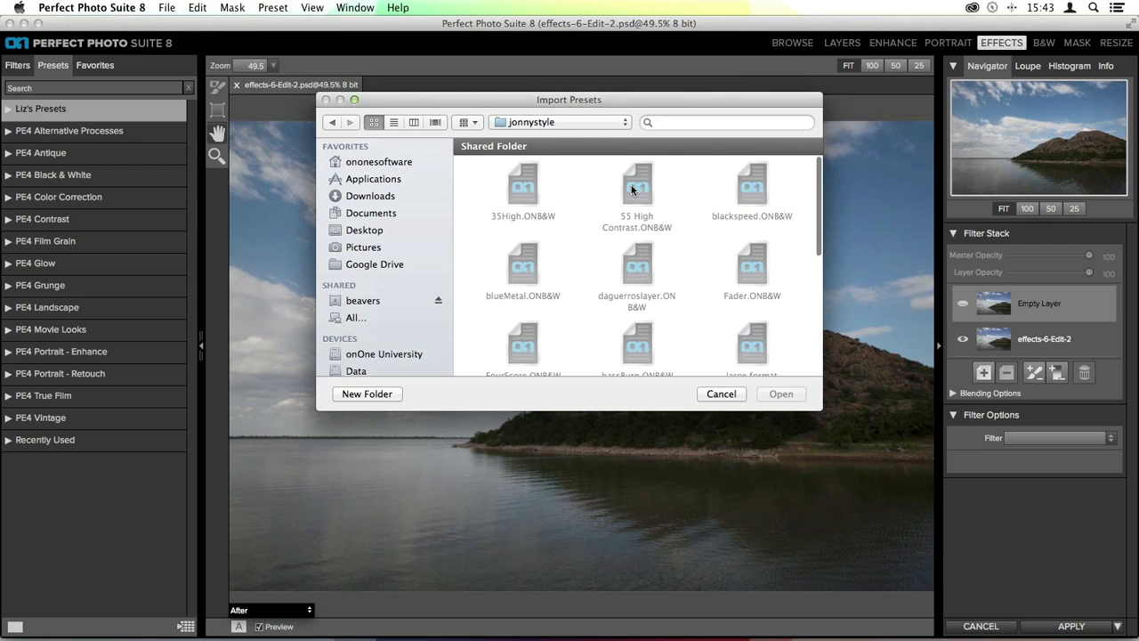
{"action": "scroll", "coordinate": [632, 190], "scroll_direction": "down", "scroll_amount": 5}
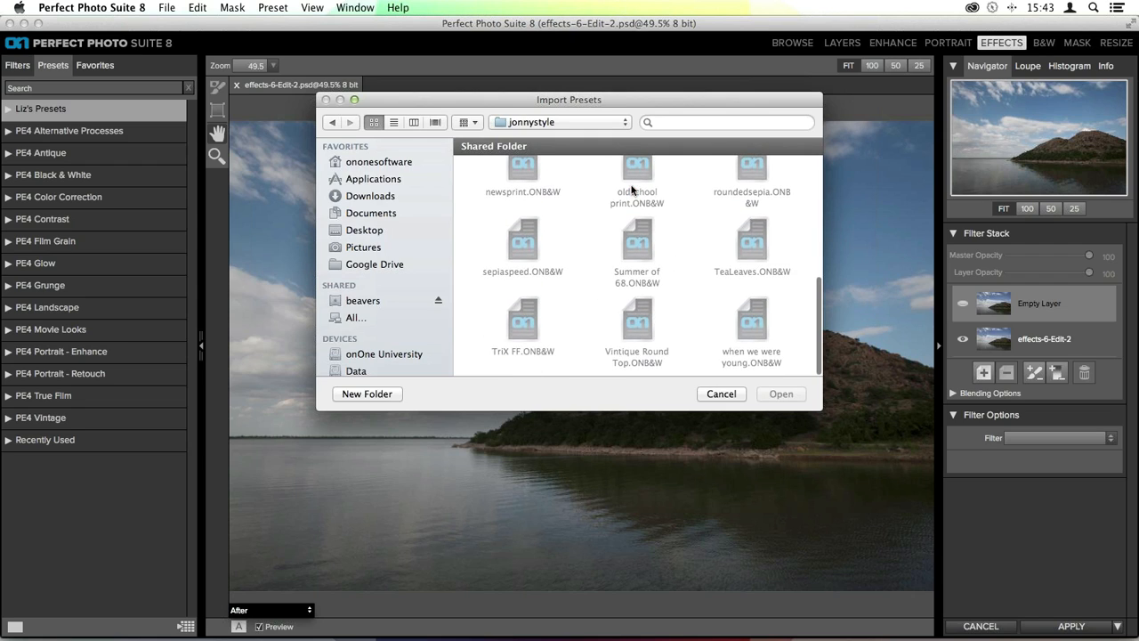
{"action": "left_click", "coordinate": [331, 123]}
Choose oldSF.ONEffects from the FilmLooks folder as the preset to import.
{"action": "left_click", "coordinate": [532, 194]}
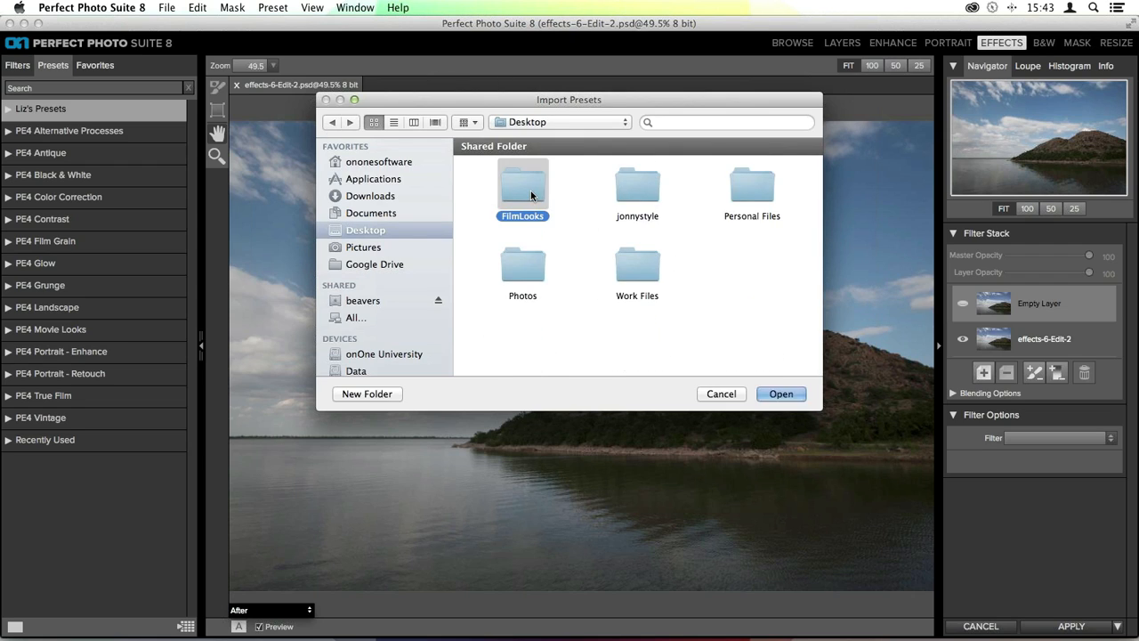
{"action": "double_click", "coordinate": [532, 194]}
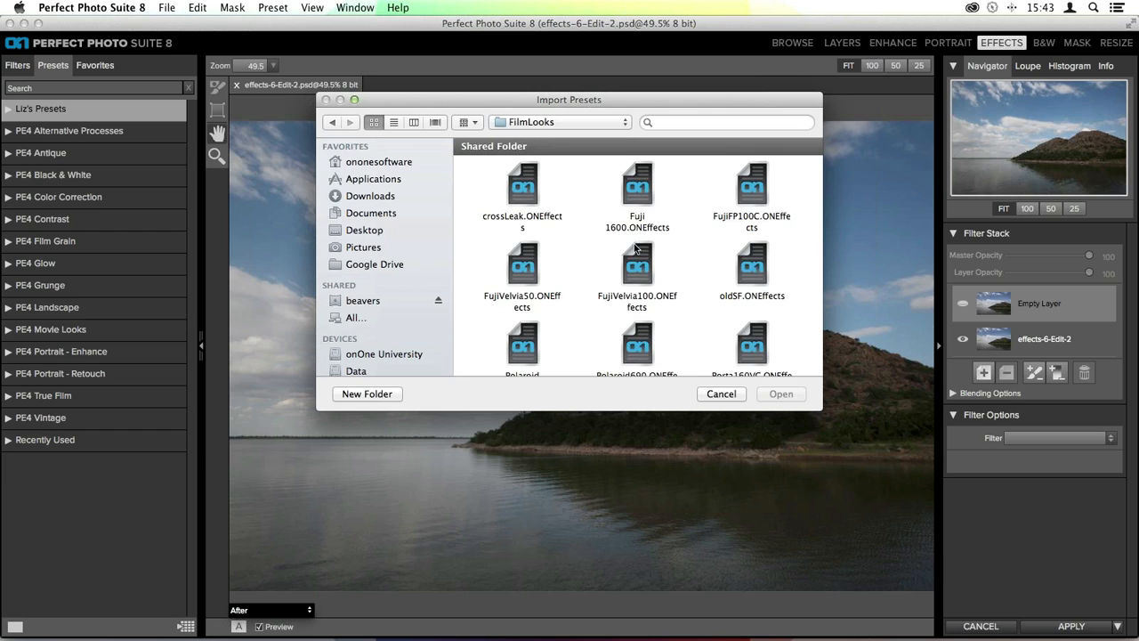
{"action": "scroll", "coordinate": [635, 249], "scroll_direction": "down", "scroll_amount": 3}
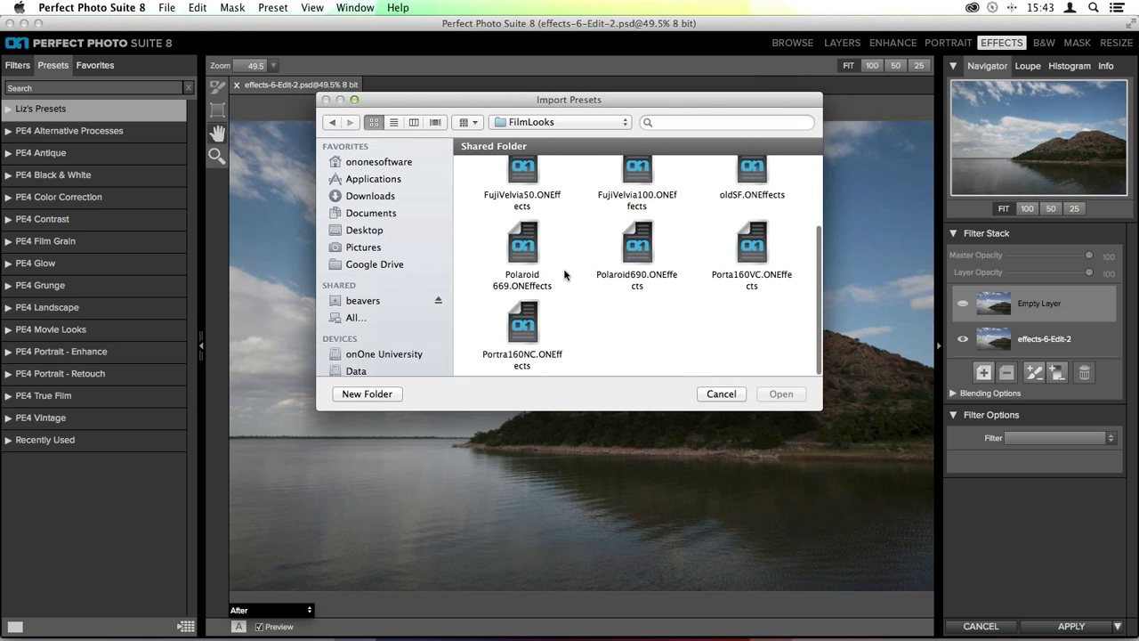
{"action": "scroll", "coordinate": [564, 274], "scroll_direction": "up", "scroll_amount": 1}
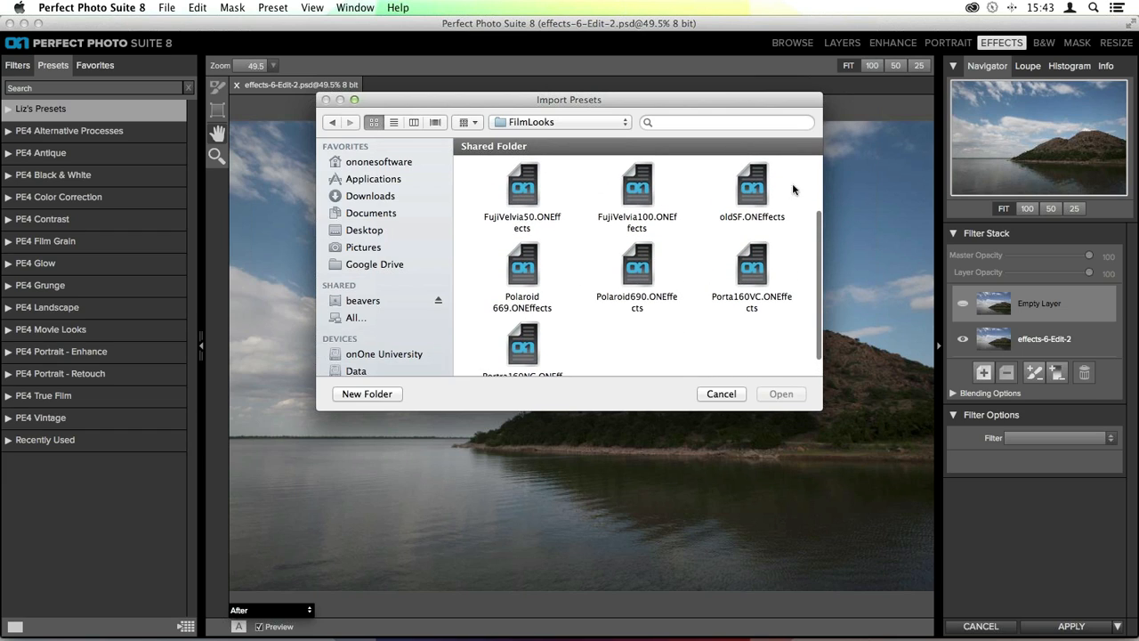
{"action": "left_click", "coordinate": [759, 188]}
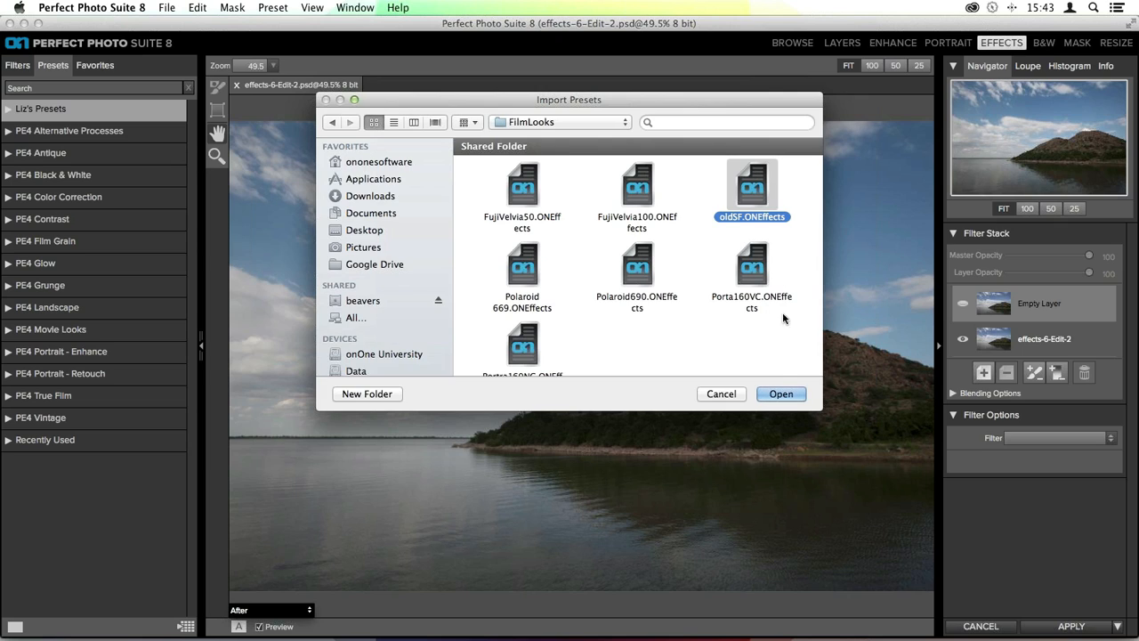
{"action": "left_click", "coordinate": [777, 394]}
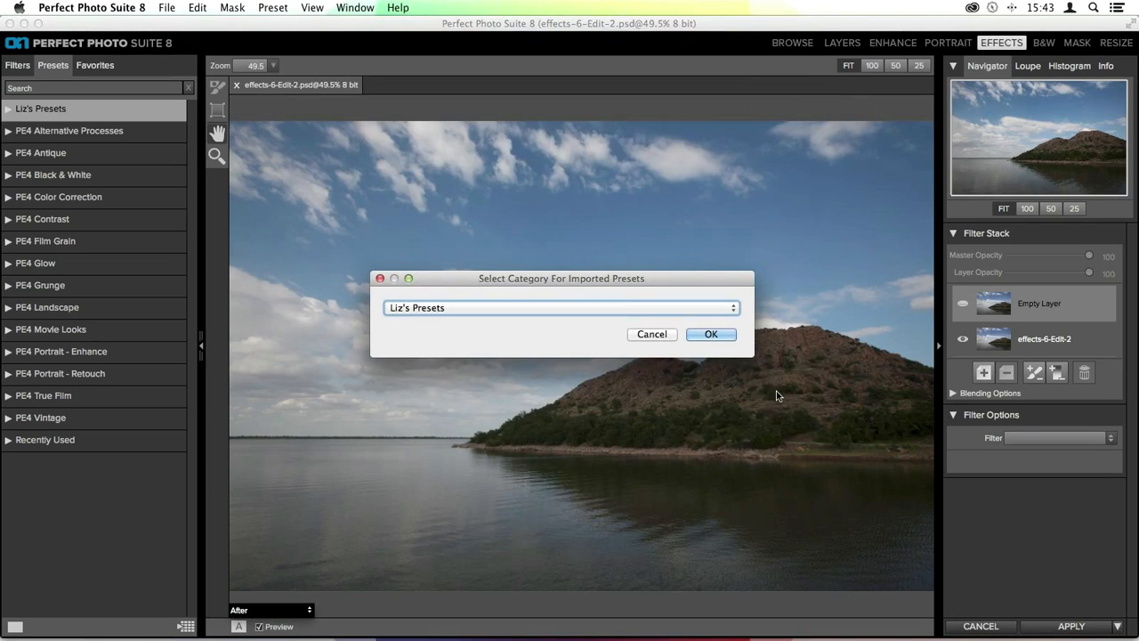
Create a new category named after the preset author and import the chosen preset into it.
{"action": "left_click", "coordinate": [533, 308]}
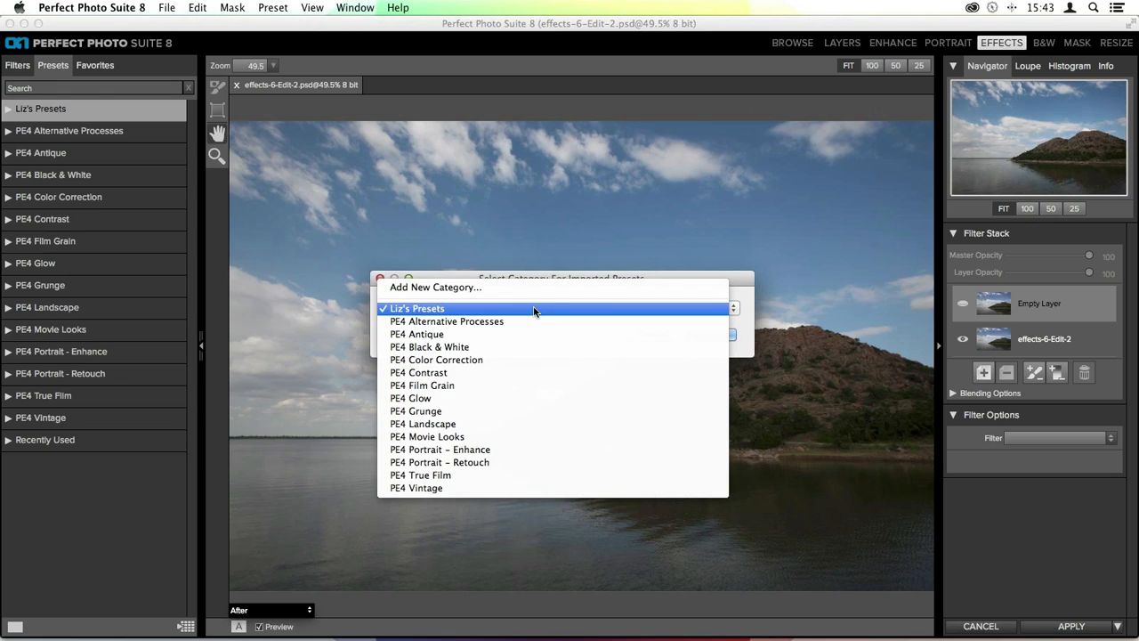
{"action": "left_click", "coordinate": [513, 285]}
{"action": "type", "text": "Jo"}
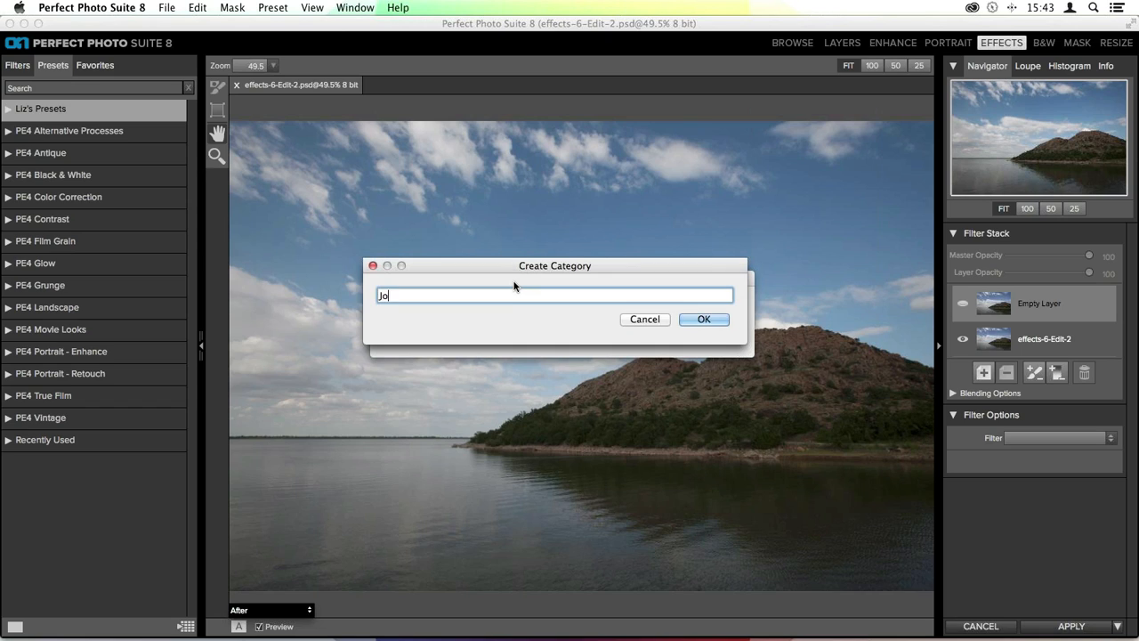
{"action": "type", "text": "nny's Presets"}
{"action": "key", "text": "Return"}
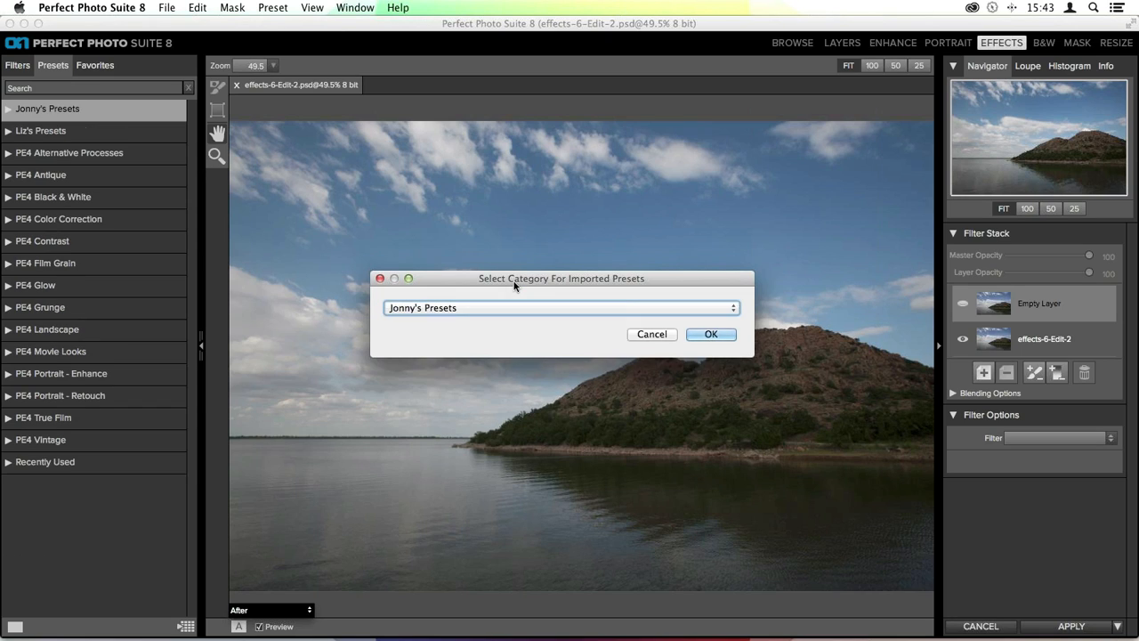
{"action": "left_click", "coordinate": [710, 334]}
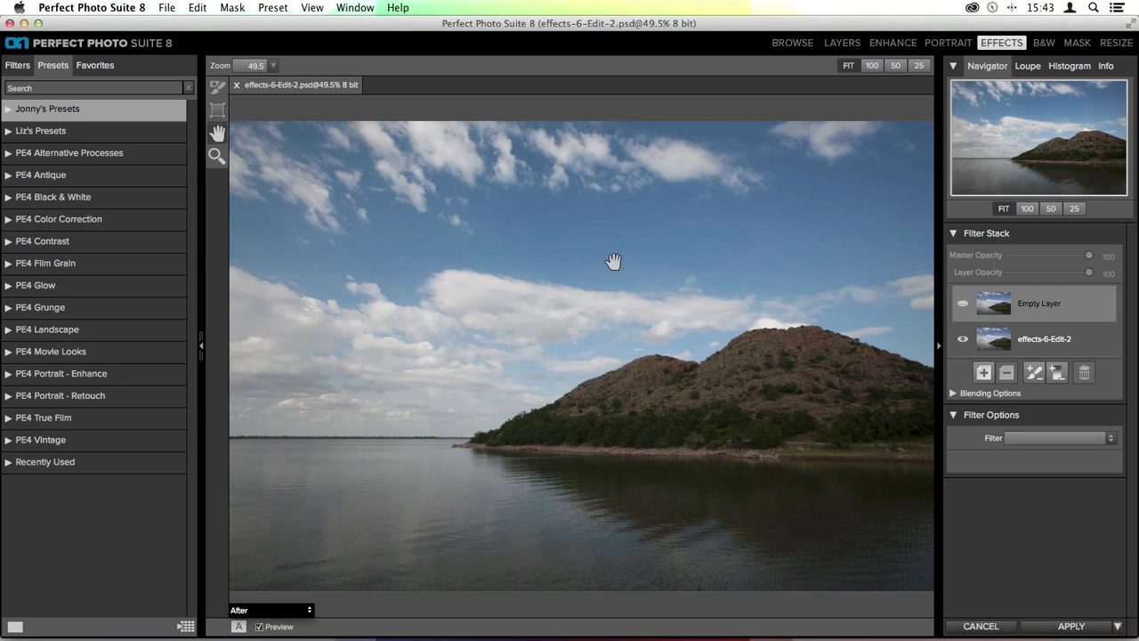
Apply the imported oldSF preset to the lake photo.
{"action": "left_click", "coordinate": [9, 109]}
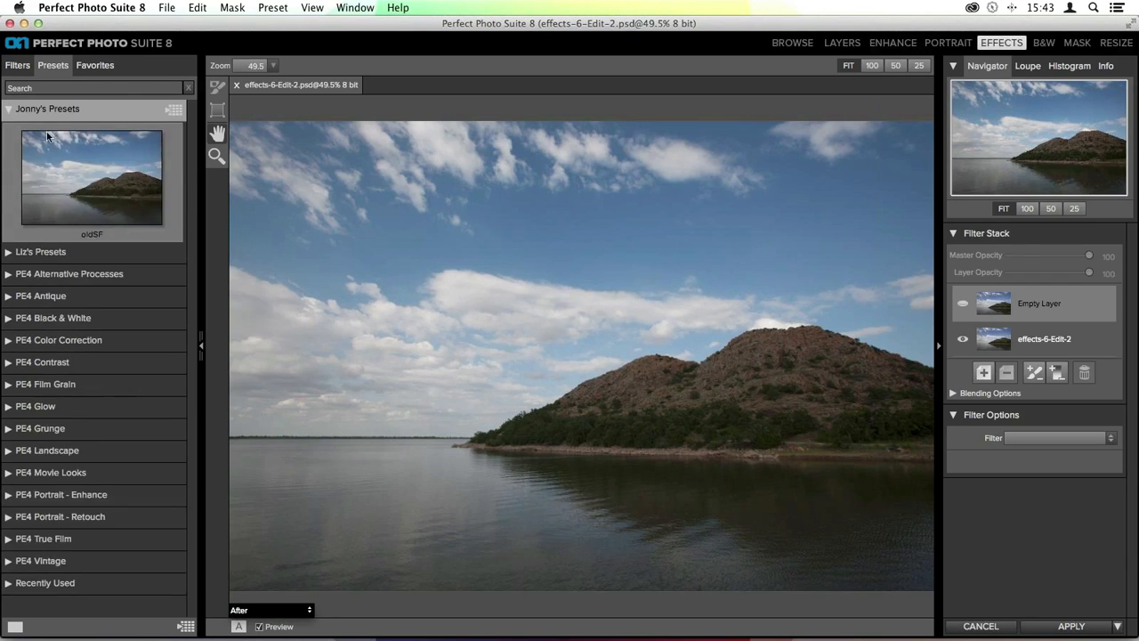
{"action": "left_click", "coordinate": [127, 196]}
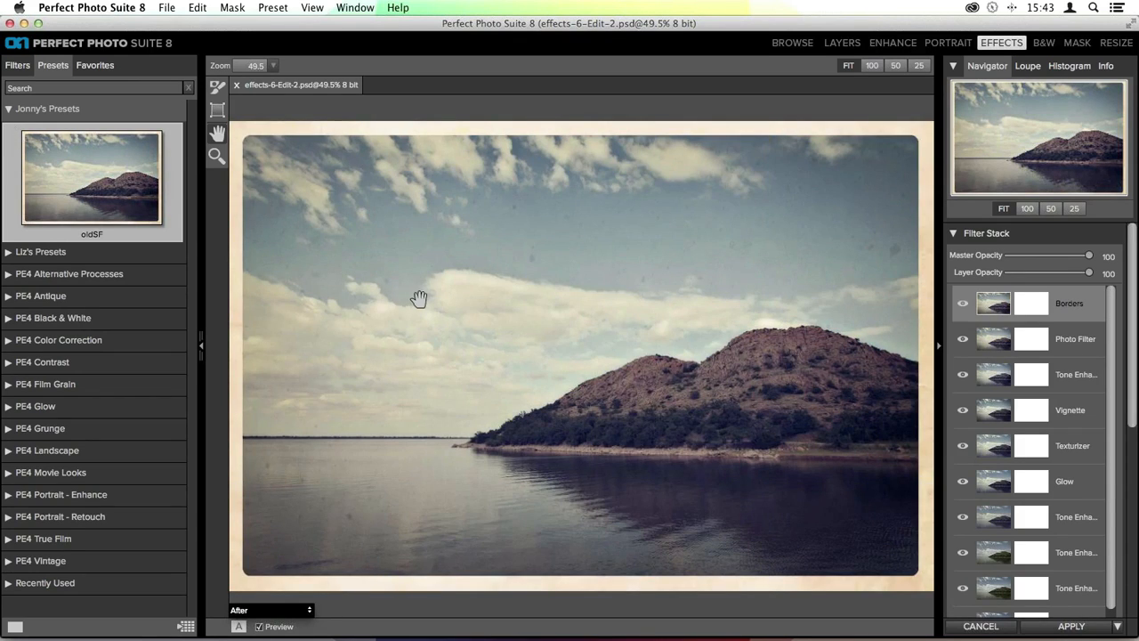
Look through the oldSF preset's filter stack and delete all its filters from the photo.
{"action": "scroll", "coordinate": [1033, 340], "scroll_direction": "down", "scroll_amount": 5}
{"action": "scroll", "coordinate": [1032, 340], "scroll_direction": "up", "scroll_amount": 5}
{"action": "scroll", "coordinate": [1033, 340], "scroll_direction": "down", "scroll_amount": 1}
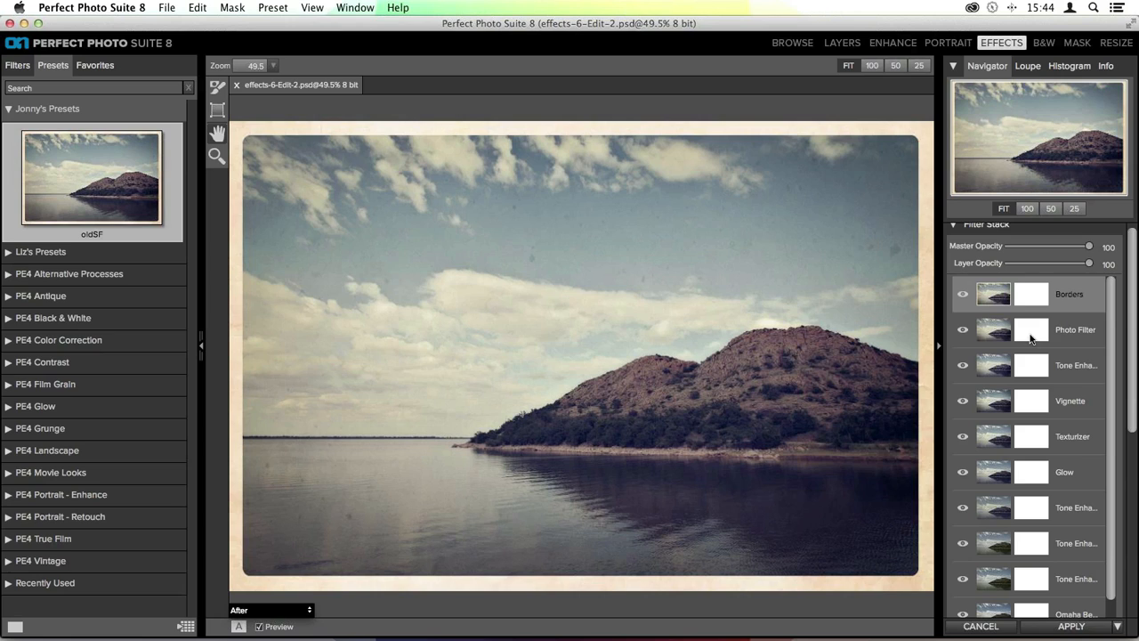
{"action": "scroll", "coordinate": [1029, 452], "scroll_direction": "down", "scroll_amount": 5}
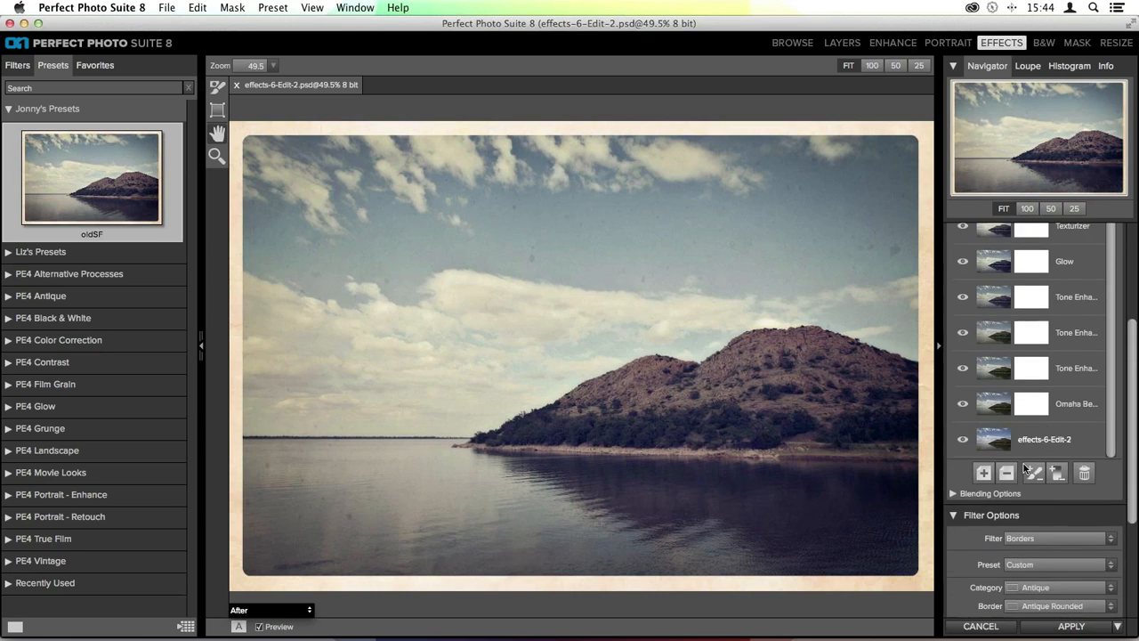
{"action": "left_click", "coordinate": [1084, 472]}
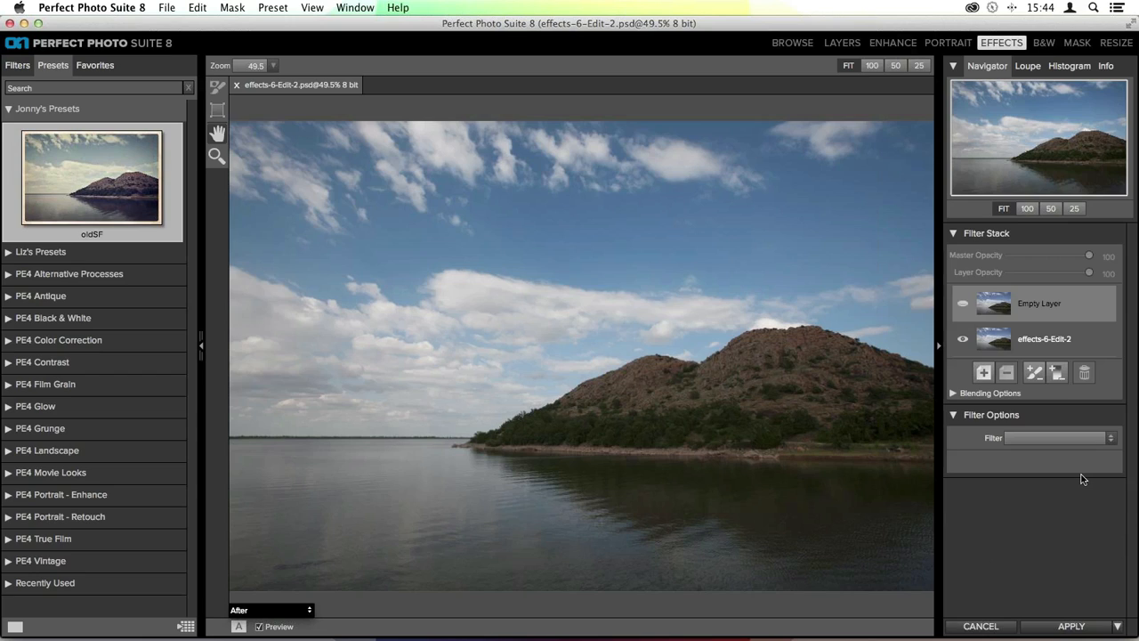
Check the second custom preset category, collapse both custom categories, and expand PE4 Vintage.
{"action": "left_click", "coordinate": [7, 109]}
{"action": "left_click", "coordinate": [6, 132]}
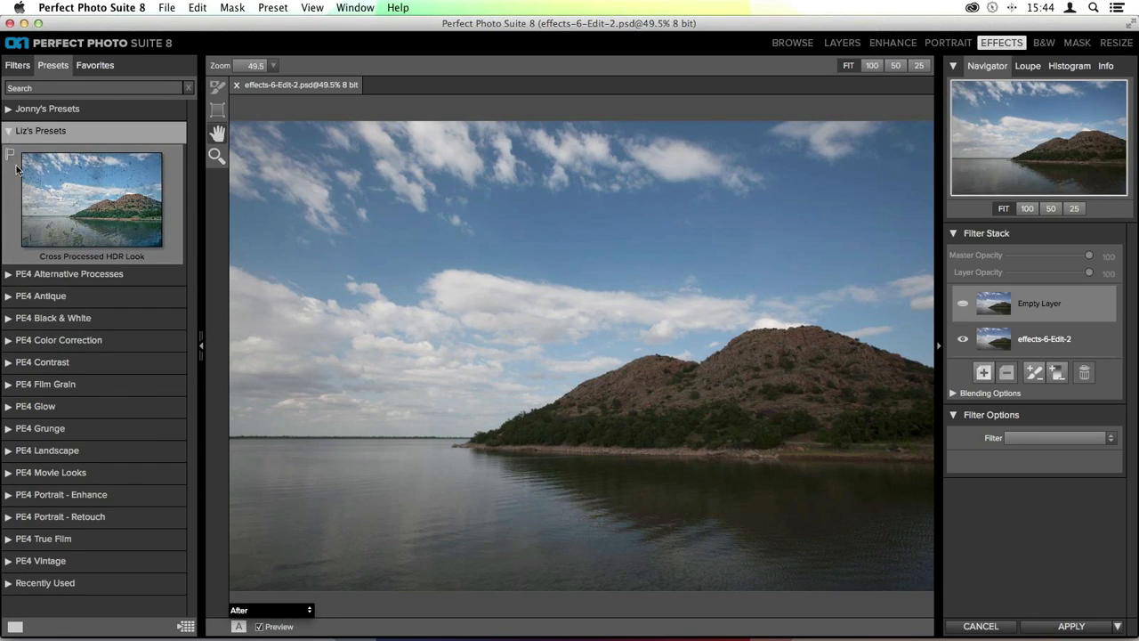
{"action": "left_click", "coordinate": [8, 132]}
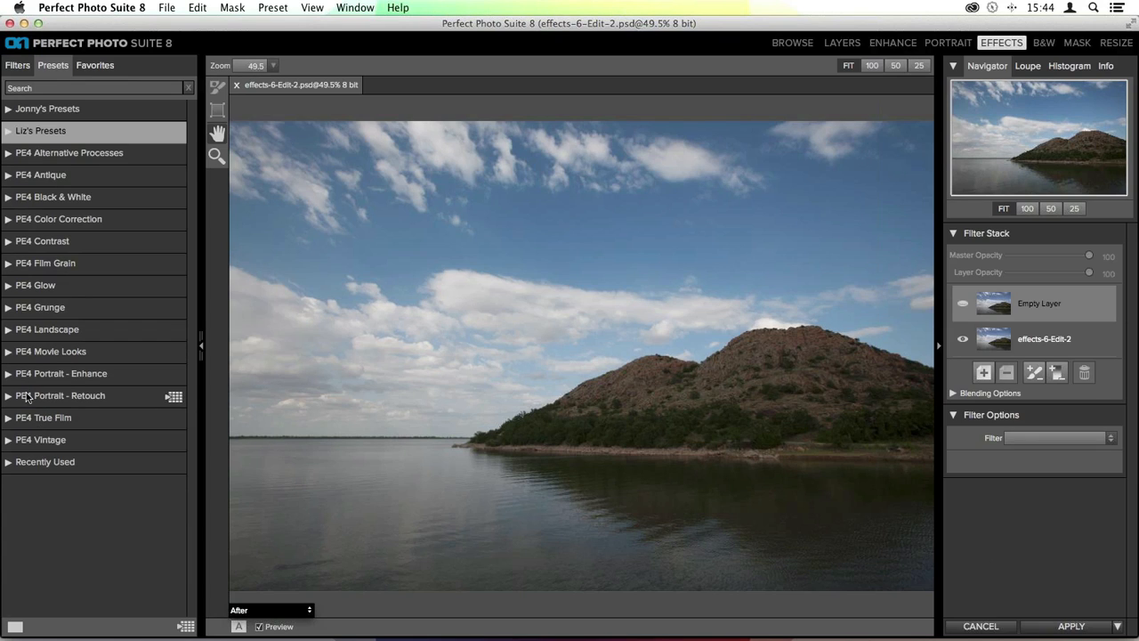
{"action": "left_click", "coordinate": [9, 441]}
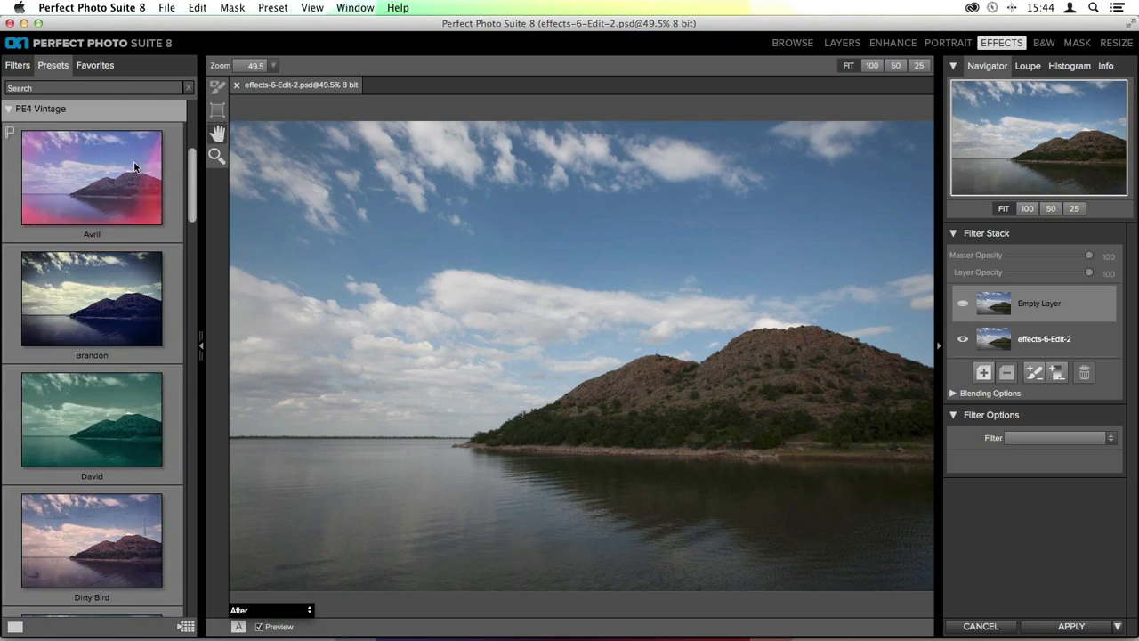
Browse the PE4 Vintage presets and apply the Mayor preset to the lake photo.
{"action": "scroll", "coordinate": [144, 283], "scroll_direction": "down", "scroll_amount": 10}
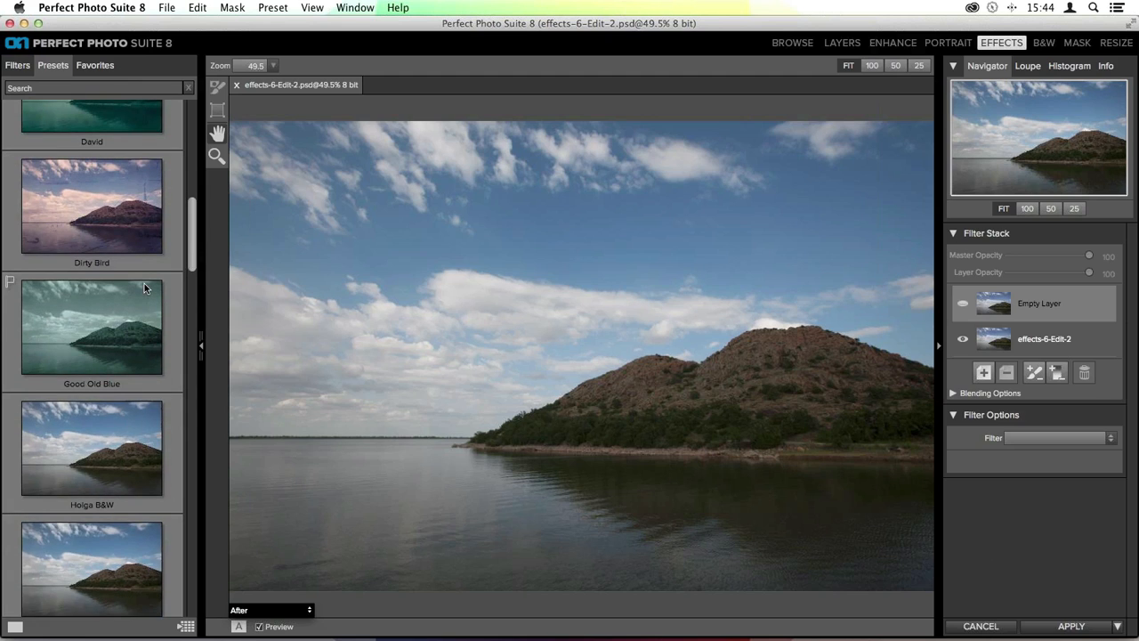
{"action": "scroll", "coordinate": [145, 287], "scroll_direction": "down", "scroll_amount": 10}
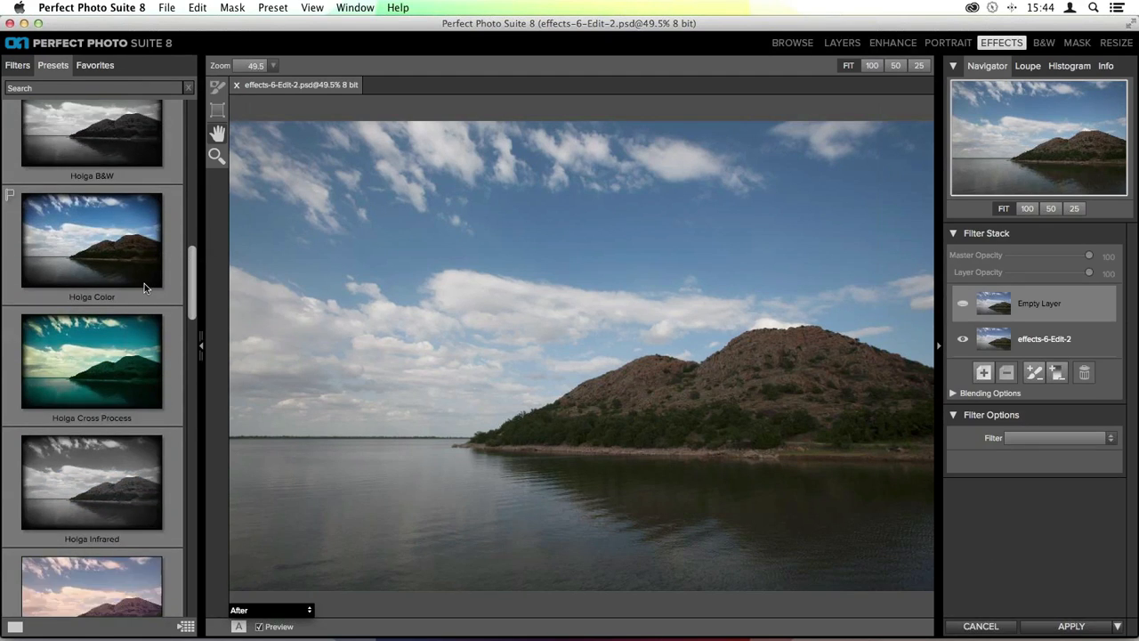
{"action": "scroll", "coordinate": [144, 287], "scroll_direction": "down", "scroll_amount": 8}
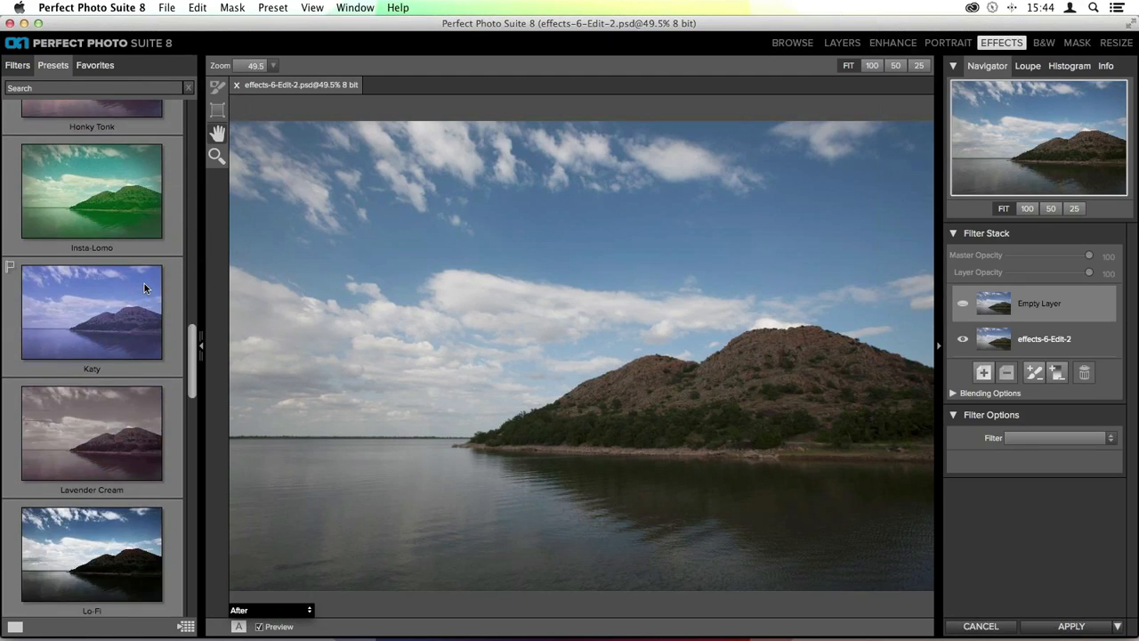
{"action": "scroll", "coordinate": [145, 283], "scroll_direction": "down", "scroll_amount": 7}
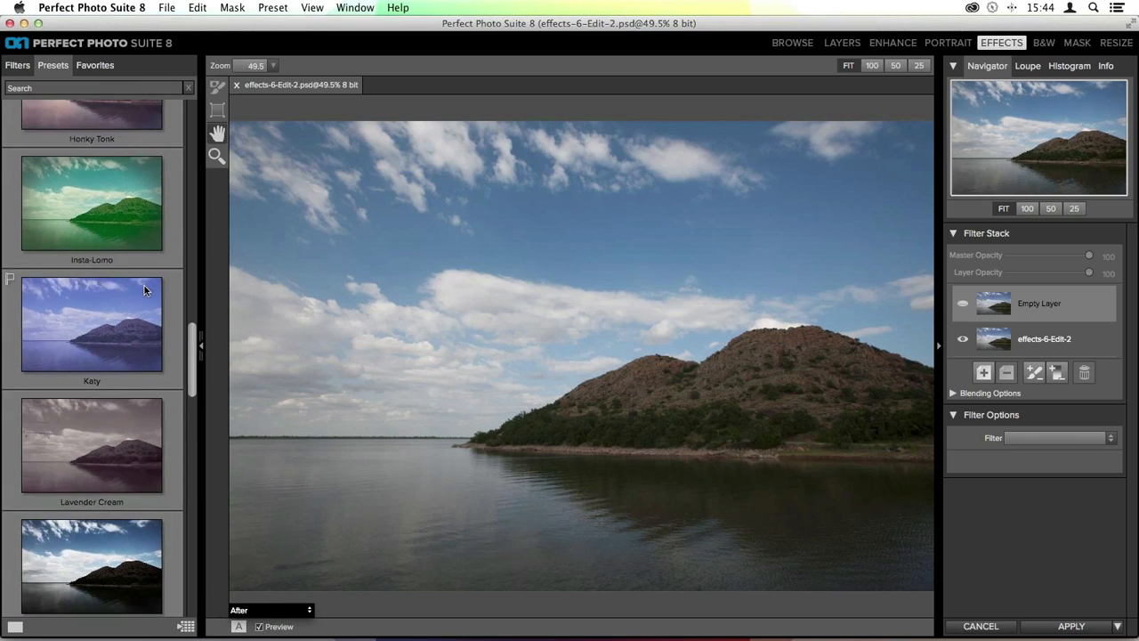
{"action": "scroll", "coordinate": [134, 301], "scroll_direction": "down", "scroll_amount": 7}
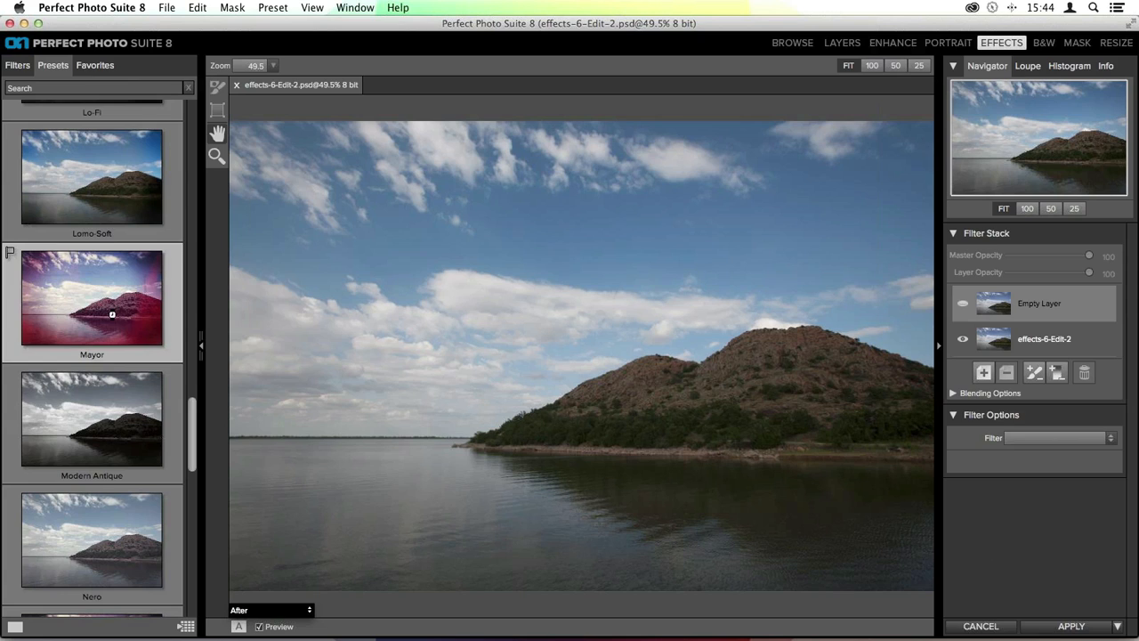
{"action": "left_click", "coordinate": [111, 313]}
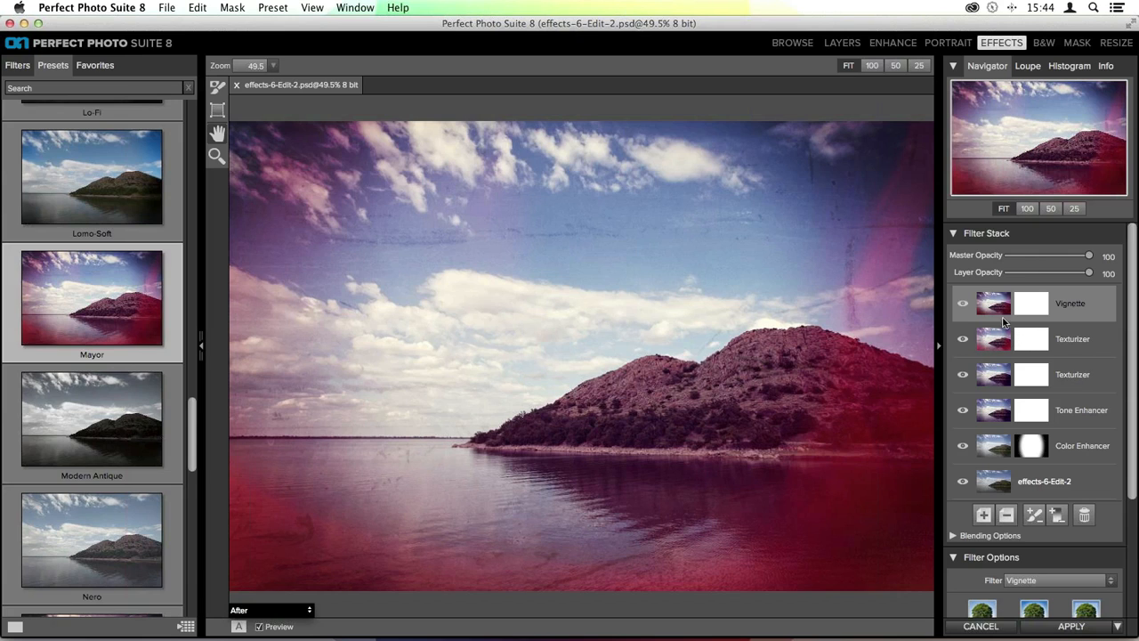
Toggle the visibility of the Vignette filter and the upper Texturizer filter to compare their effects.
{"action": "left_click", "coordinate": [964, 305]}
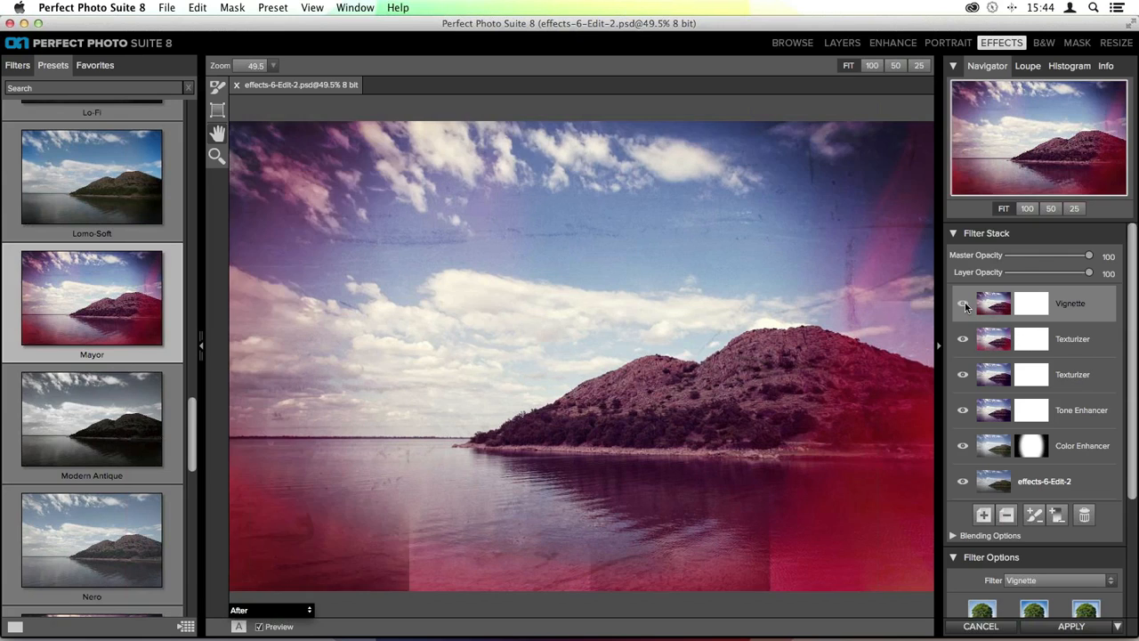
{"action": "left_click", "coordinate": [964, 305]}
{"action": "left_click", "coordinate": [964, 307]}
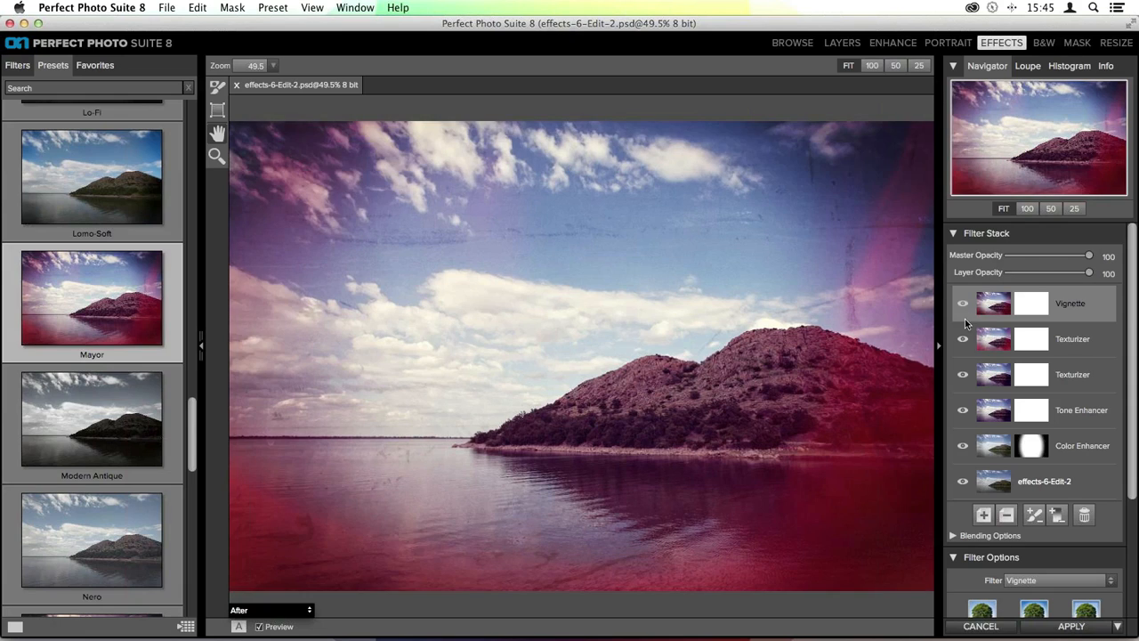
{"action": "left_click", "coordinate": [962, 341]}
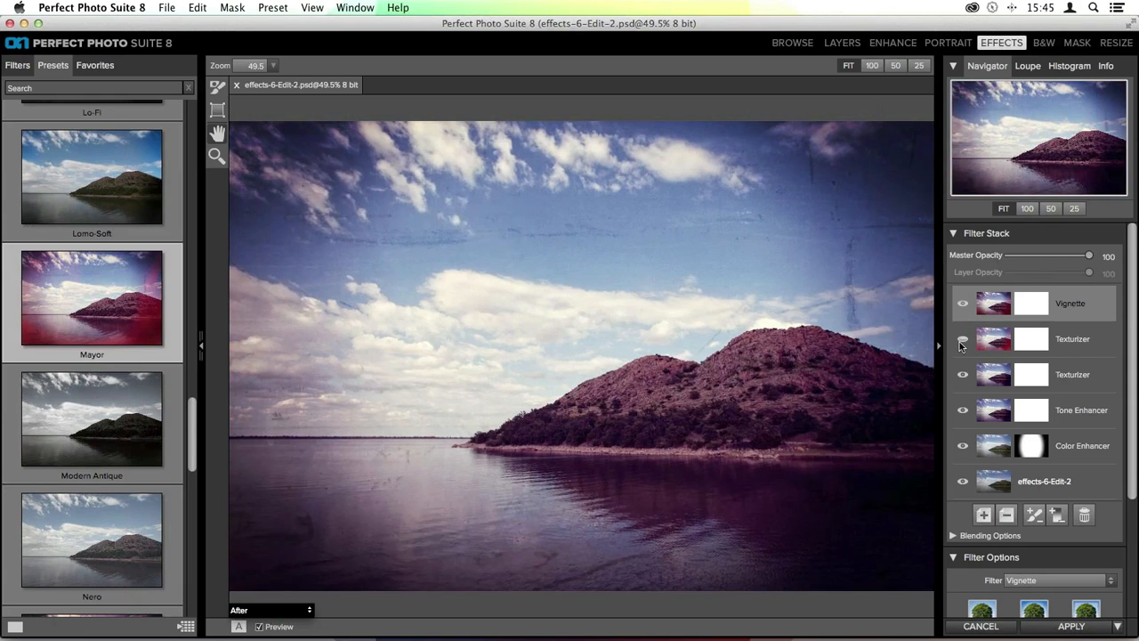
{"action": "left_click", "coordinate": [963, 341]}
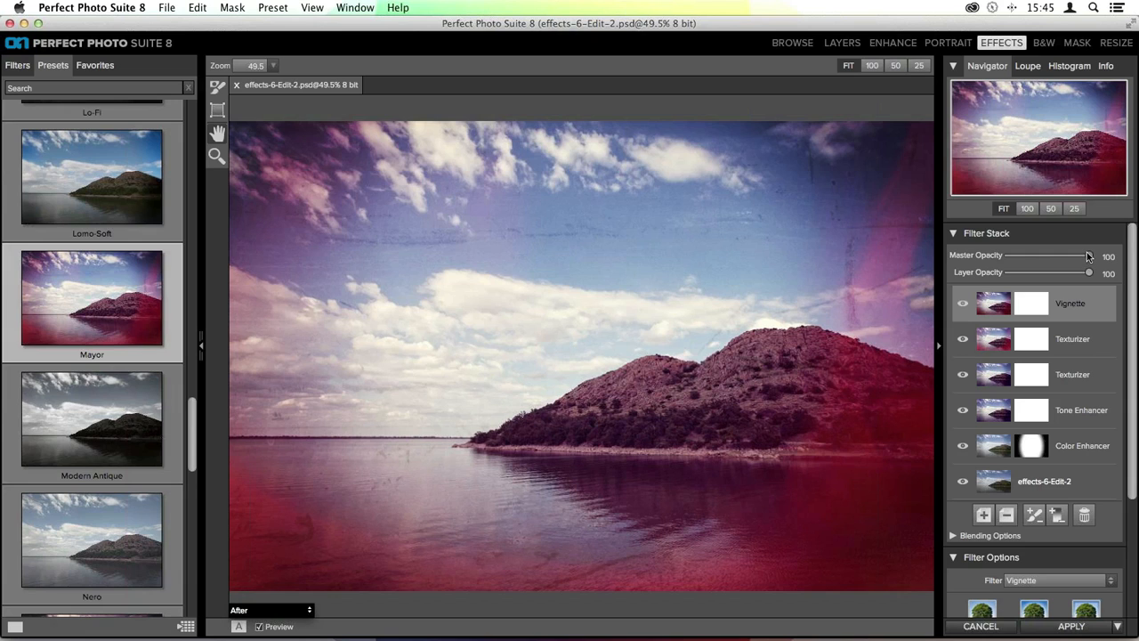
Try a master opacity of 56 on the filter stack and restore it to 100.
{"action": "left_click_drag", "start_coordinate": [1087, 256], "coordinate": [1053, 258]}
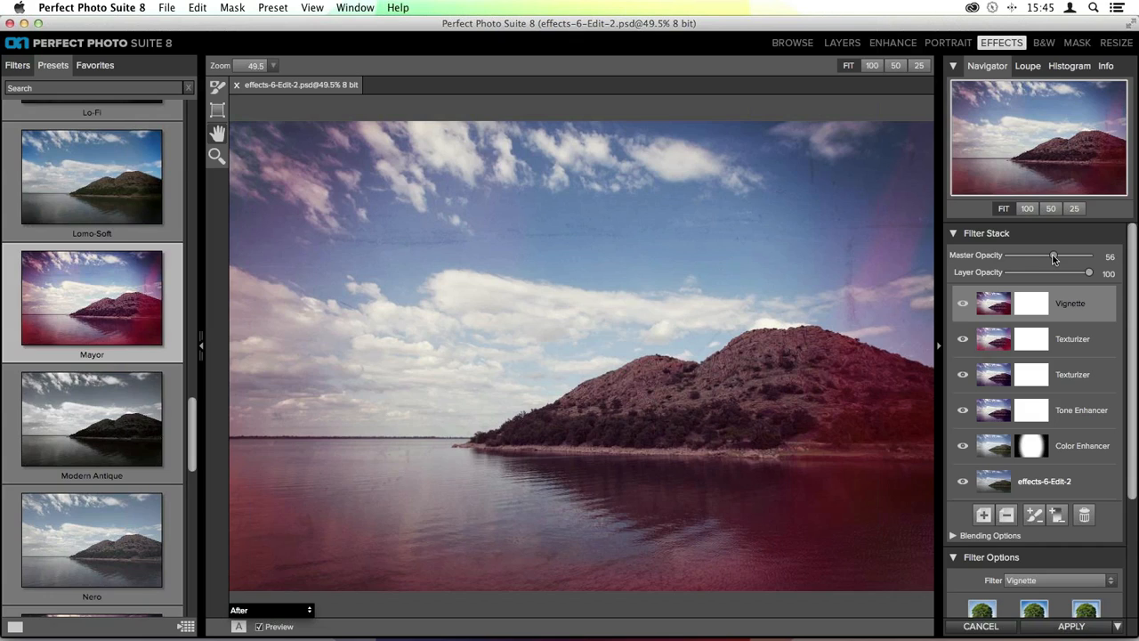
{"action": "left_click_drag", "start_coordinate": [1054, 258], "coordinate": [1108, 272]}
{"action": "left_click", "coordinate": [1109, 272]}
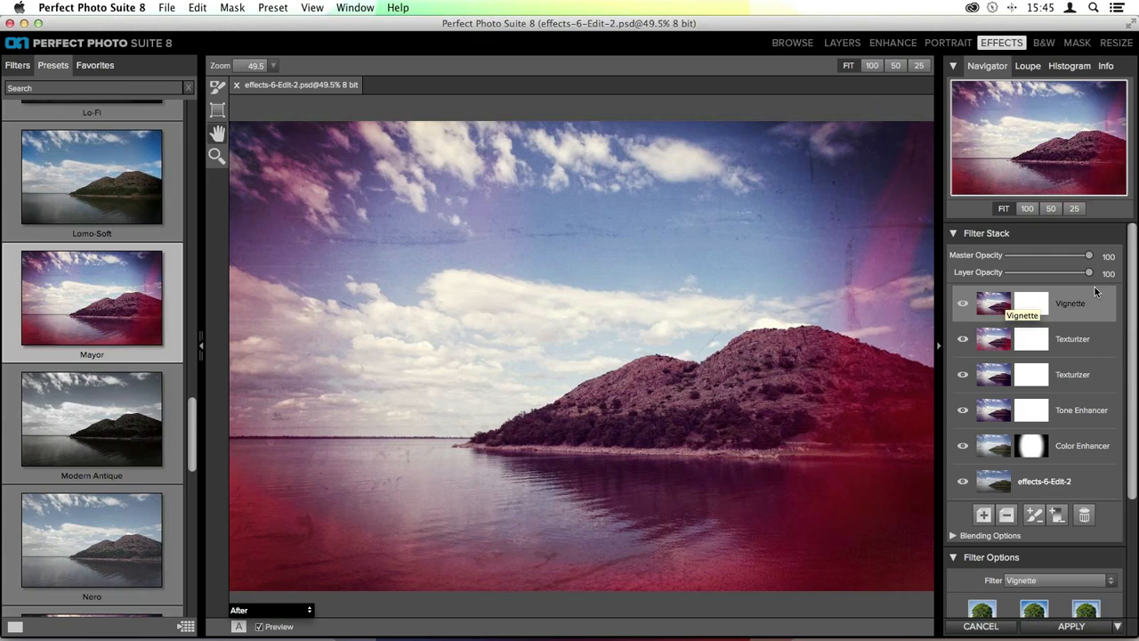
Set the upper Texturizer filter's layer opacity to 46 and reselect the Vignette filter.
{"action": "mouse_move", "coordinate": [1090, 274]}
{"action": "left_mouse_down"}
{"action": "mouse_move", "coordinate": [1015, 269]}
{"action": "mouse_move", "coordinate": [1100, 276]}
{"action": "left_mouse_up"}
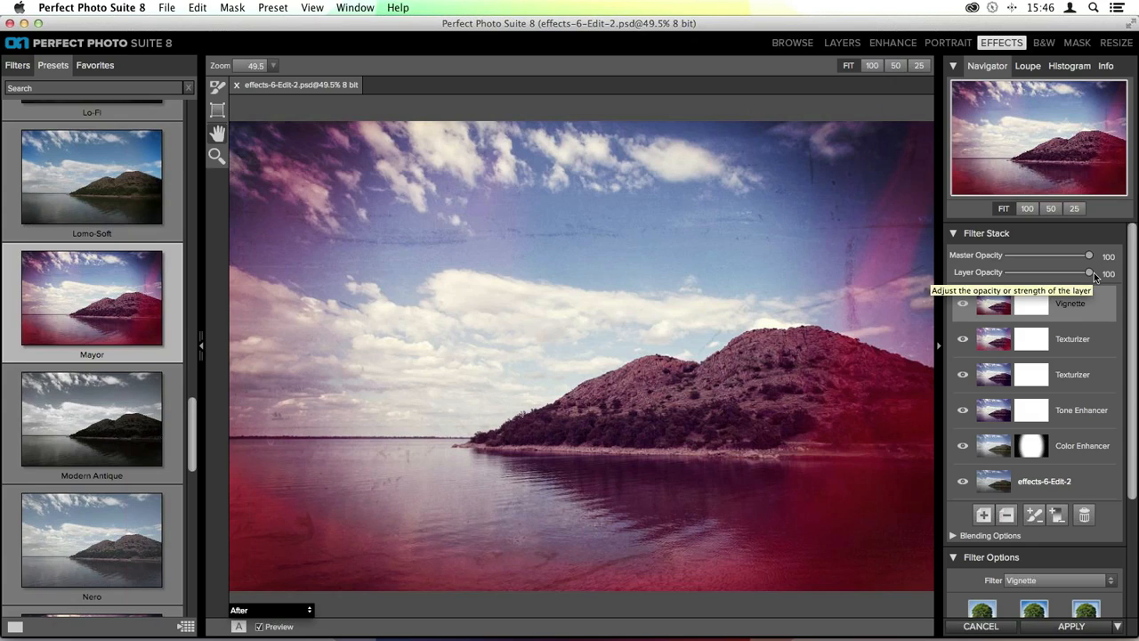
{"action": "left_click", "coordinate": [992, 346]}
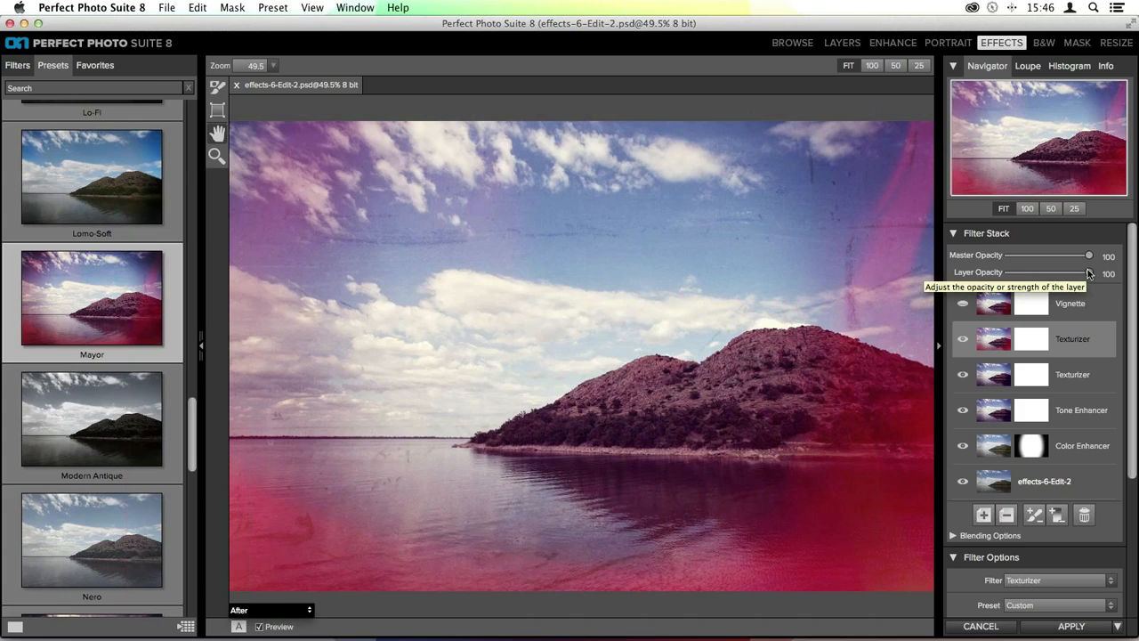
{"action": "left_click_drag", "start_coordinate": [1088, 272], "coordinate": [1045, 275]}
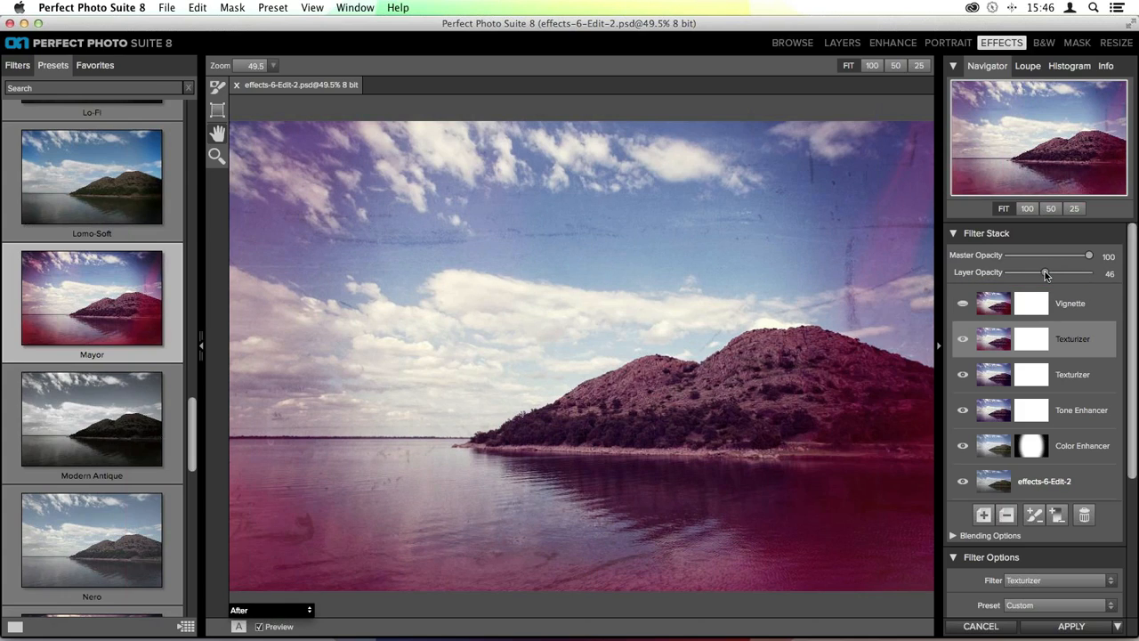
{"action": "left_click", "coordinate": [1001, 298]}
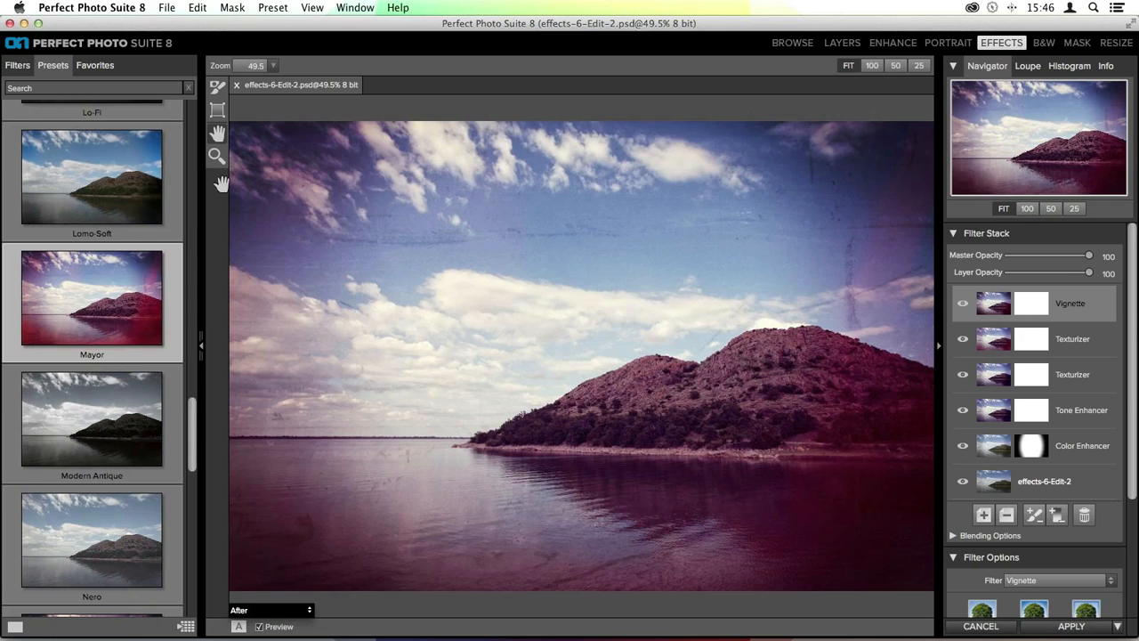
Replace the Mayor filter stack with the Nicely Toasted vintage preset and commit the effects to the photo.
{"action": "scroll", "coordinate": [161, 235], "scroll_direction": "down", "scroll_amount": 3}
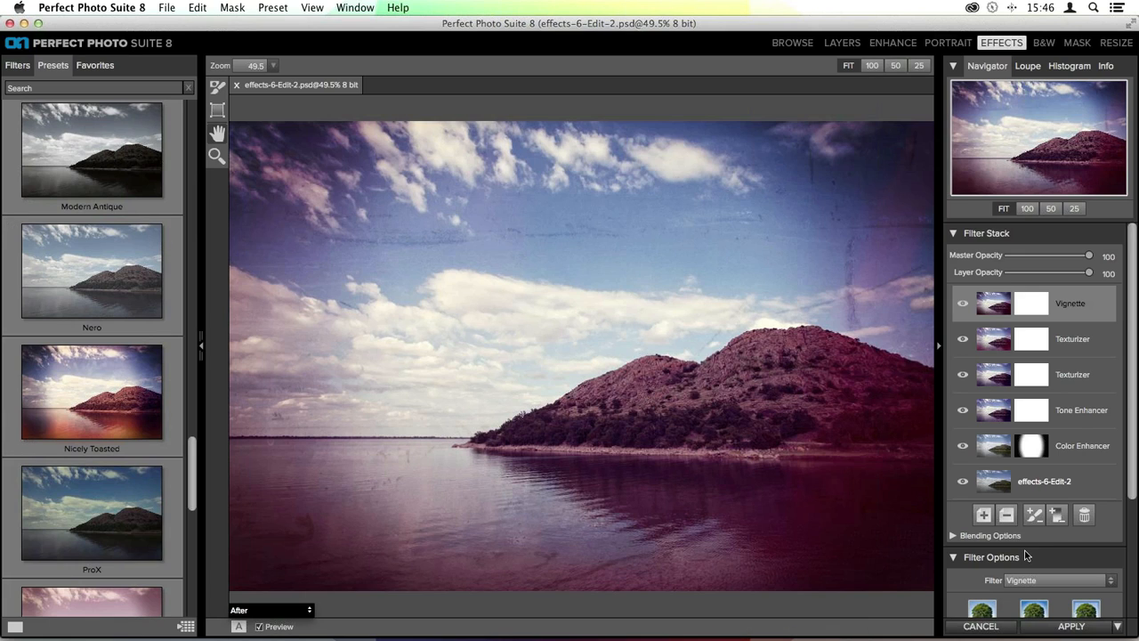
{"action": "left_click", "coordinate": [1084, 515]}
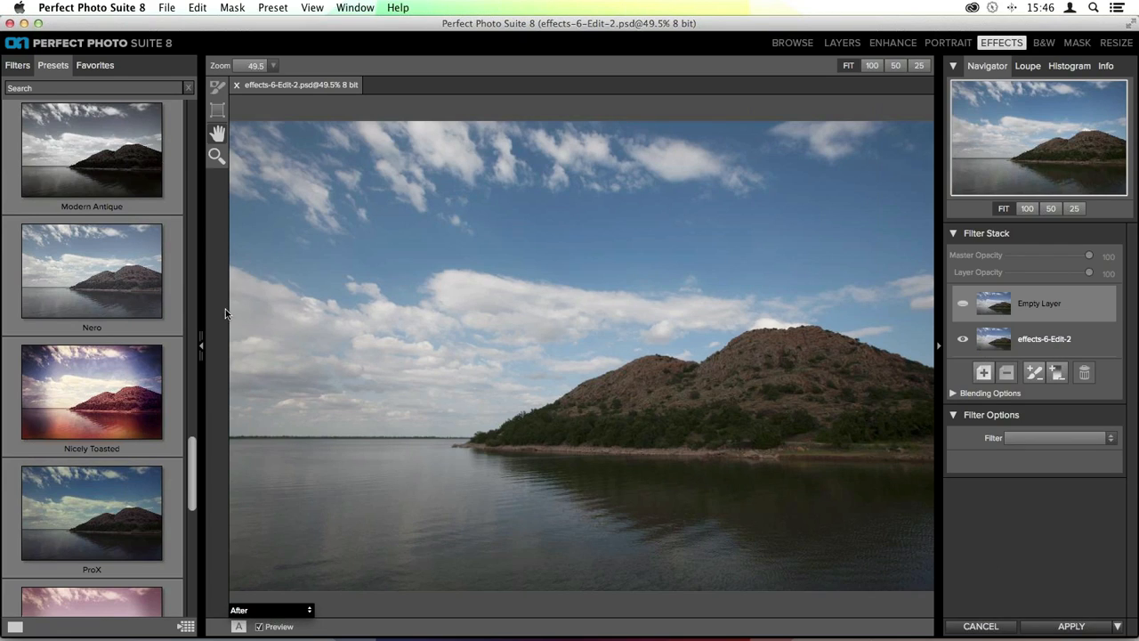
{"action": "left_click", "coordinate": [138, 376]}
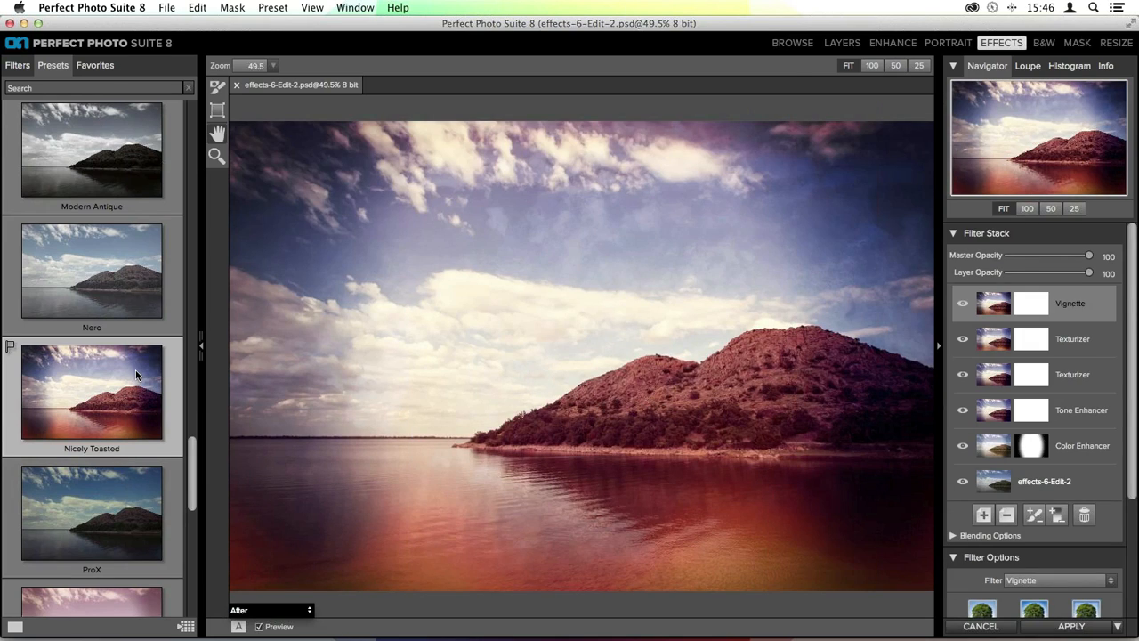
{"action": "left_click", "coordinate": [1072, 629]}
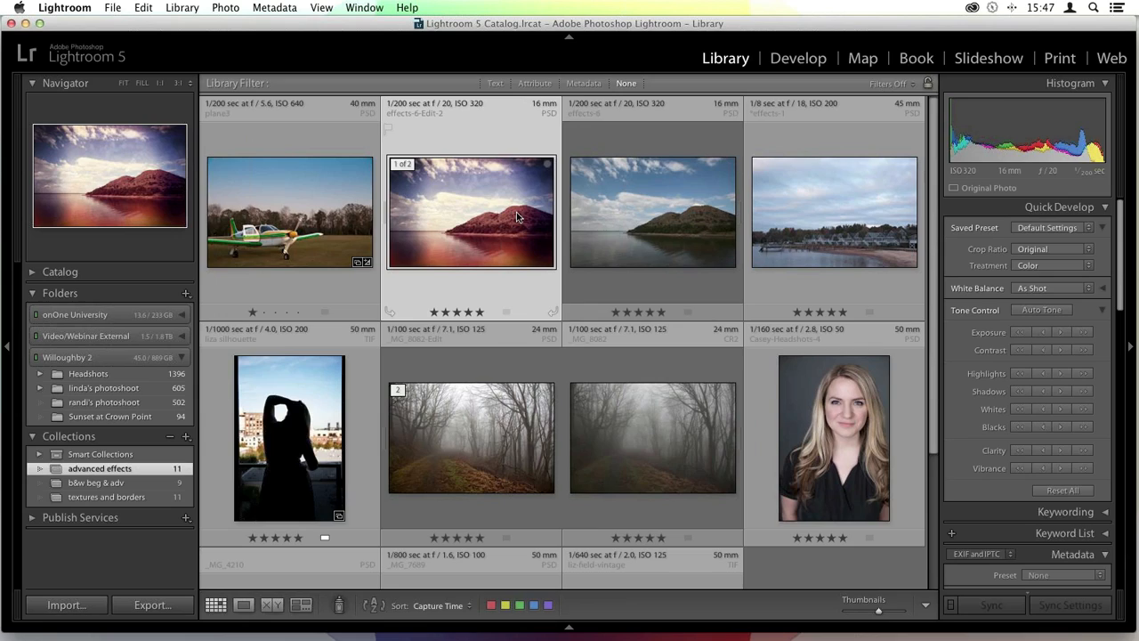
Enlarge the edited effects-6-Edit-2 photo in the Lightroom library to inspect the finished look.
{"action": "double_click", "coordinate": [519, 215]}
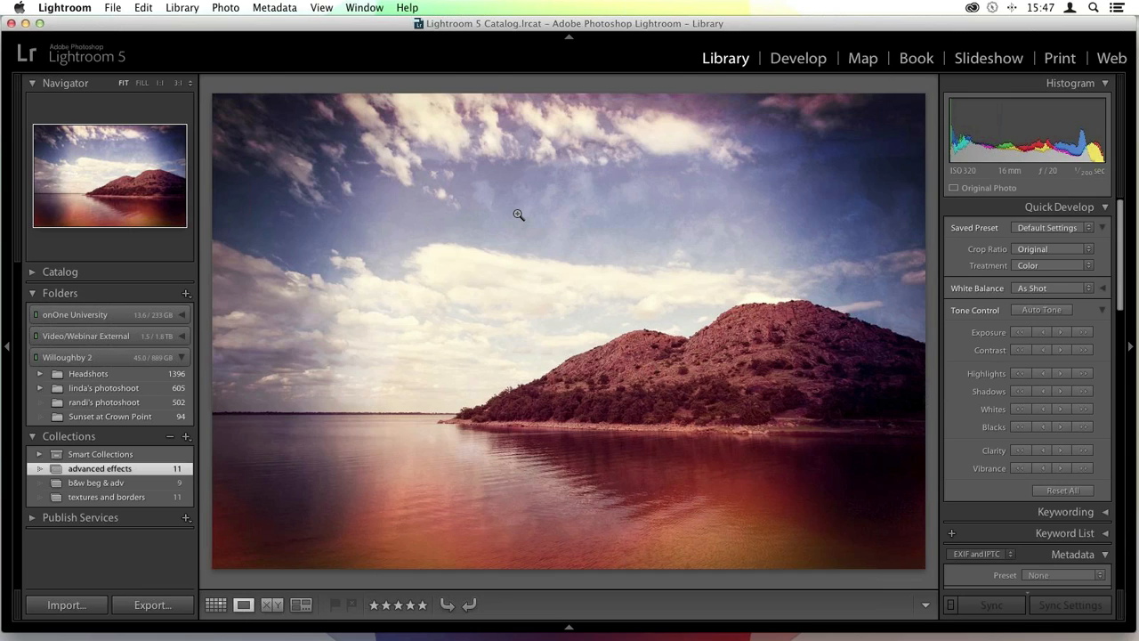
{"action": "key", "text": "backslash"}
{"action": "key", "text": "backslash"}
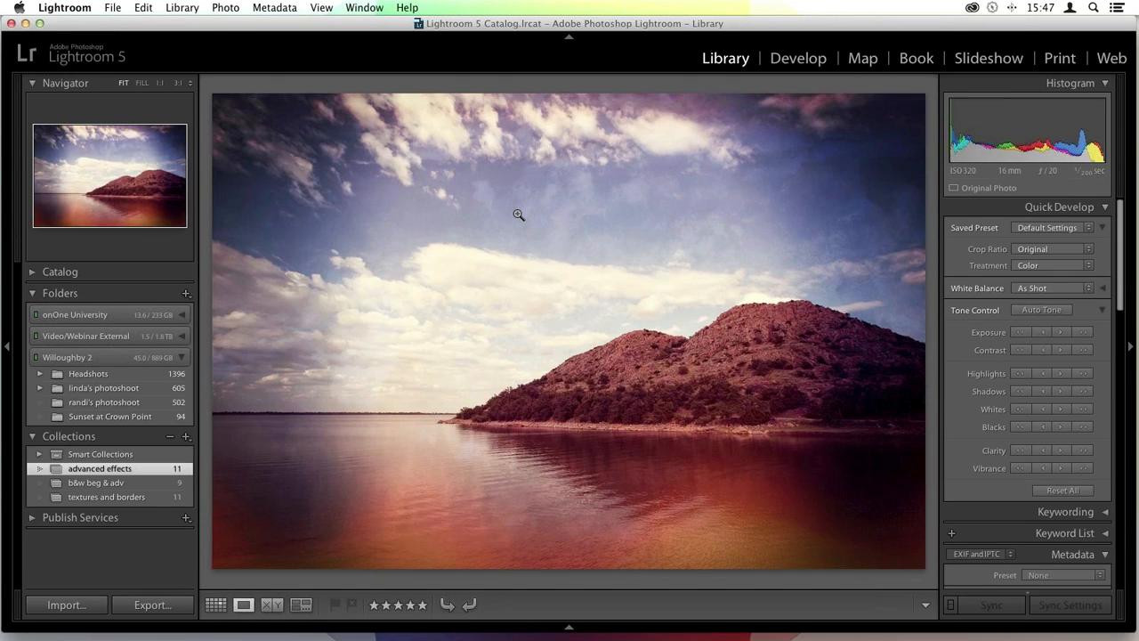